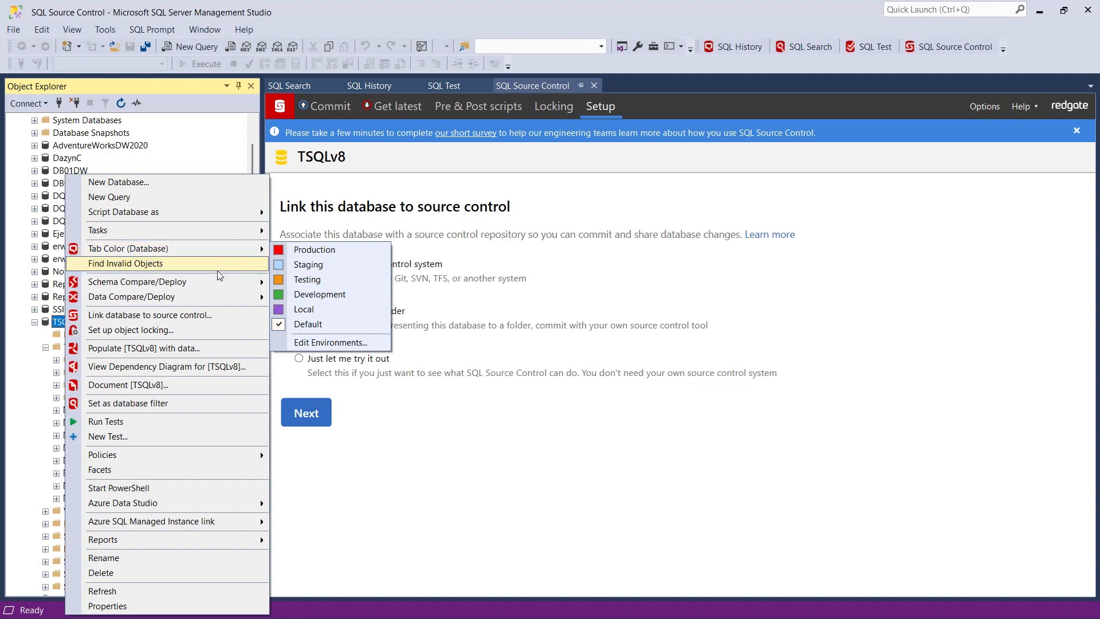
# Step: Start linking the TSQLv8 database to source control, choosing the option to link to my source control system
pyautogui.moveTo(211, 288)
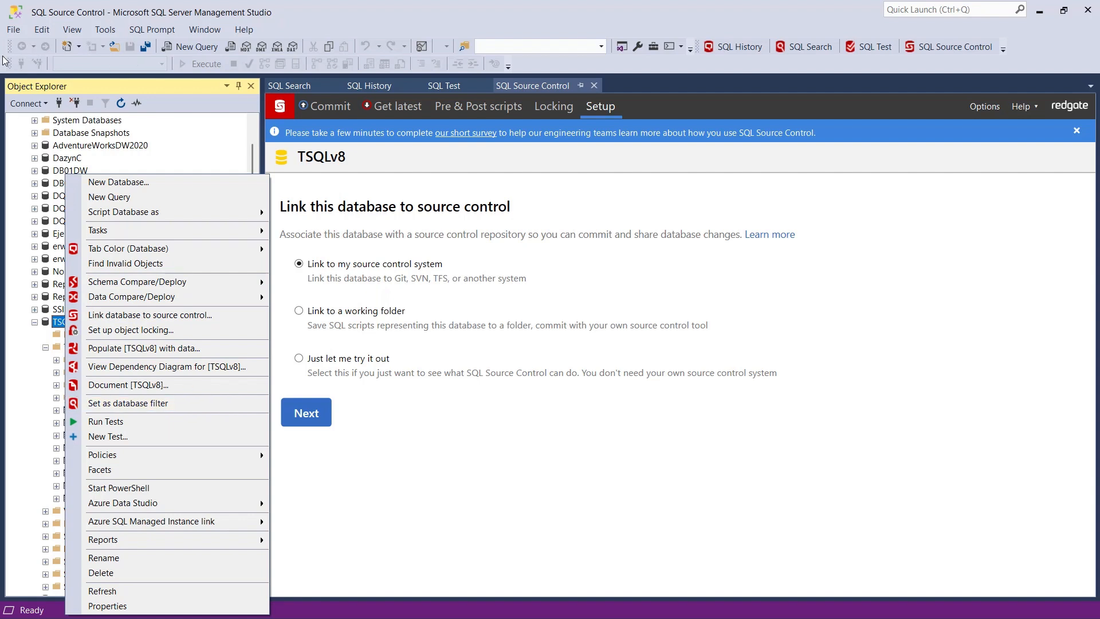
pyautogui.click(220, 12)
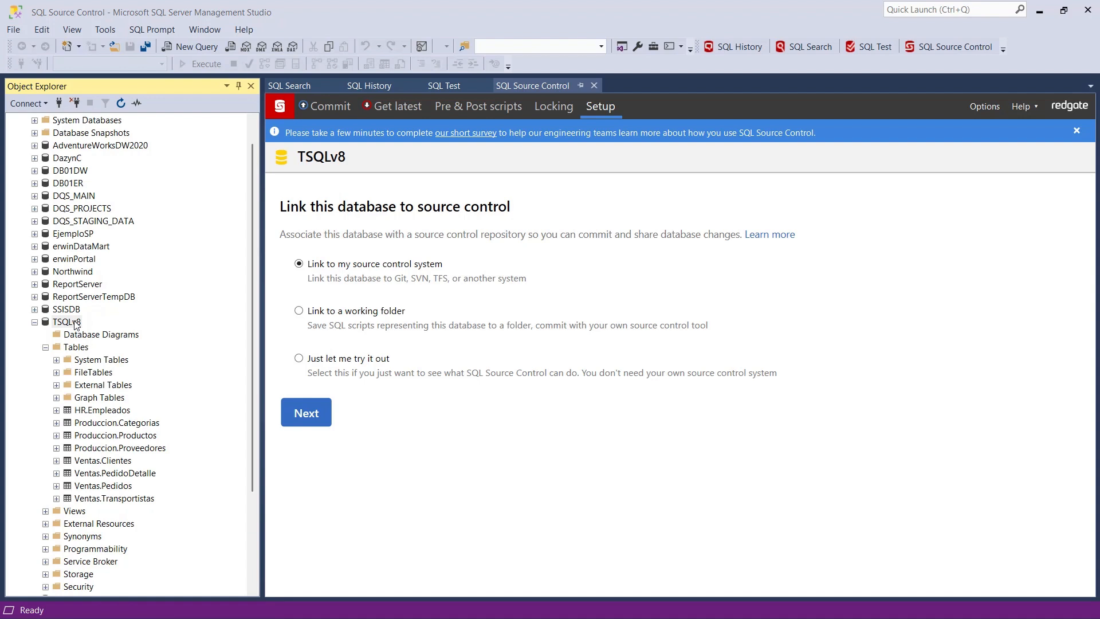
pyautogui.rightClick(74, 322)
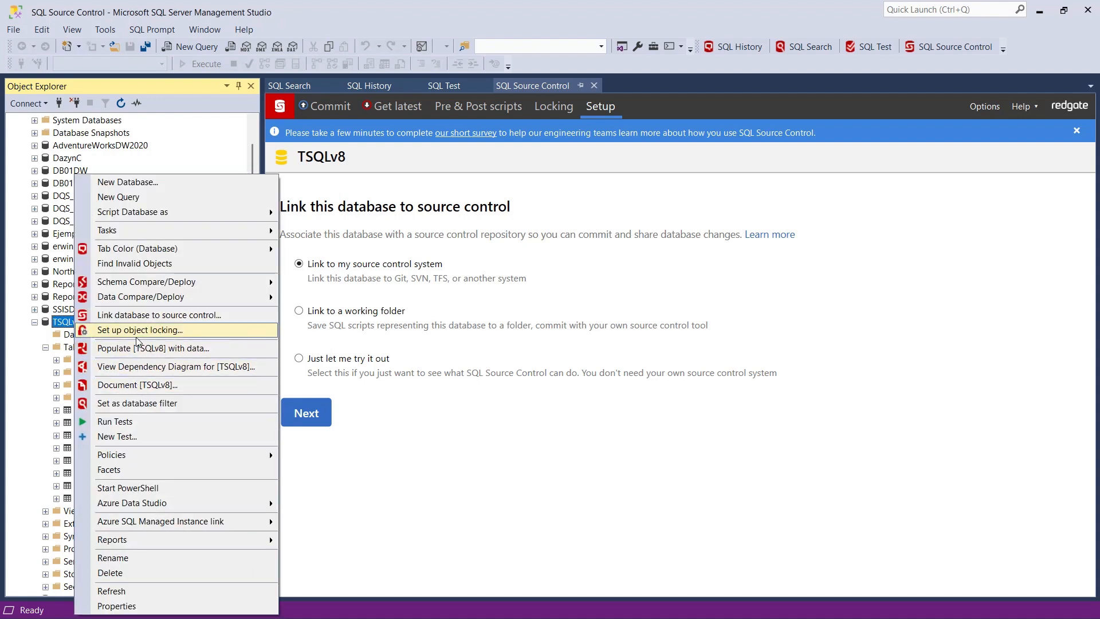
pyautogui.click(138, 316)
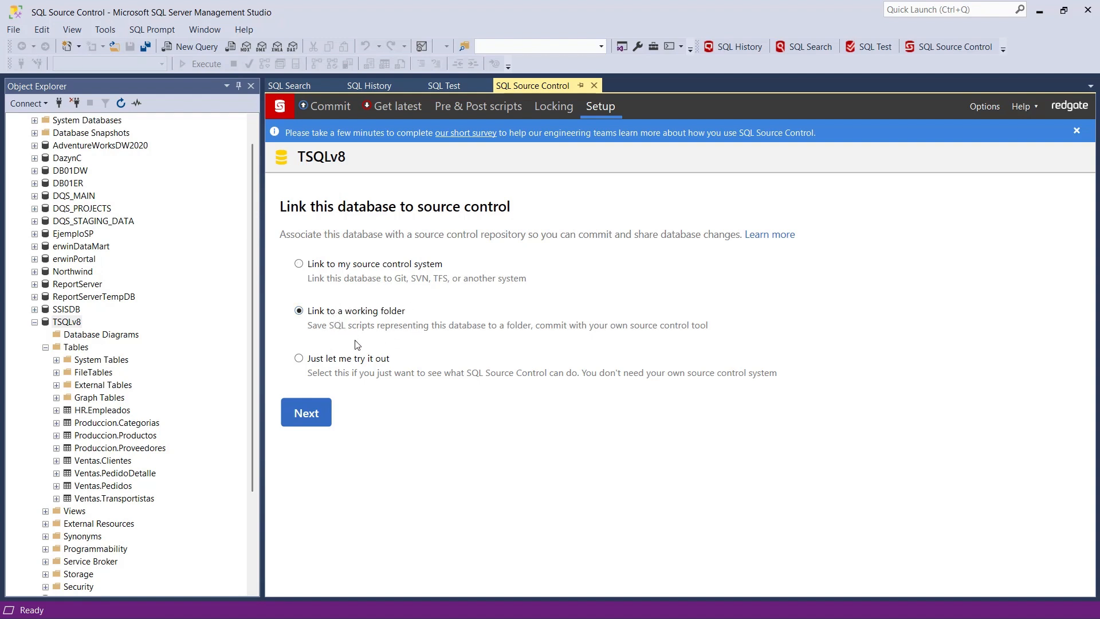
pyautogui.click(364, 264)
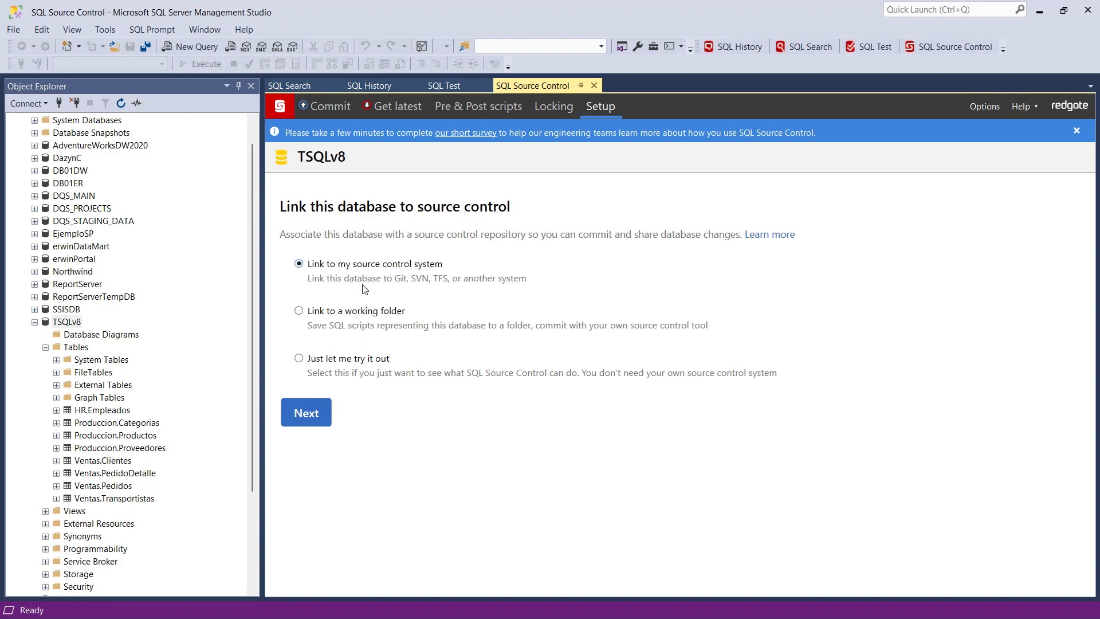
pyautogui.click(306, 413)
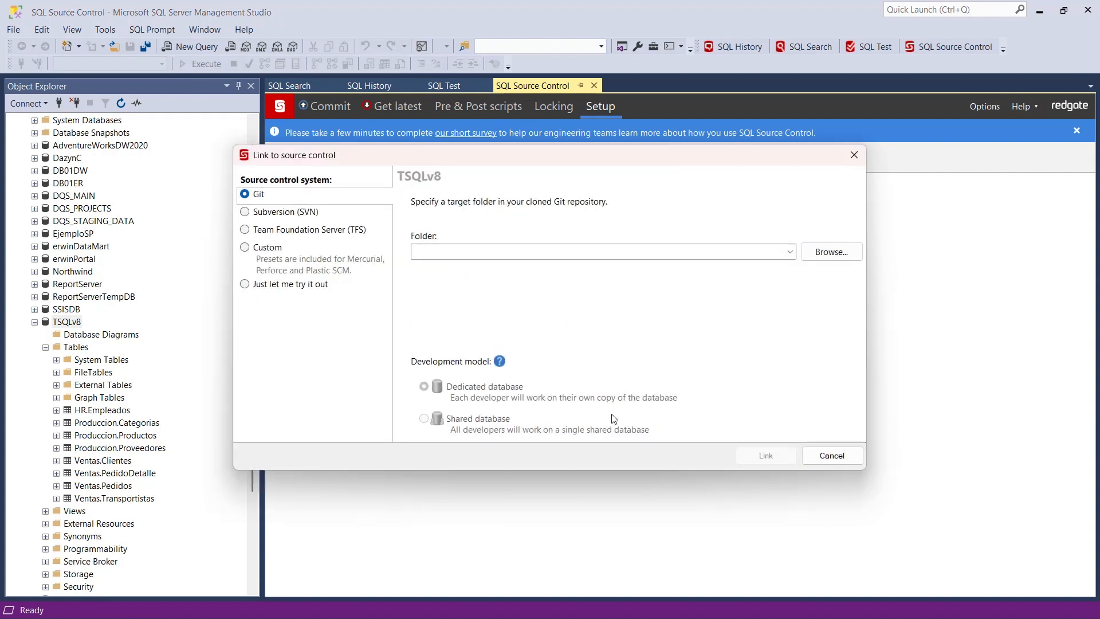
# Step: Review the link settings for Subversion, Team Foundation Server, Custom and the evaluation repository, ending with Git selected
pyautogui.click(300, 214)
pyautogui.click(294, 232)
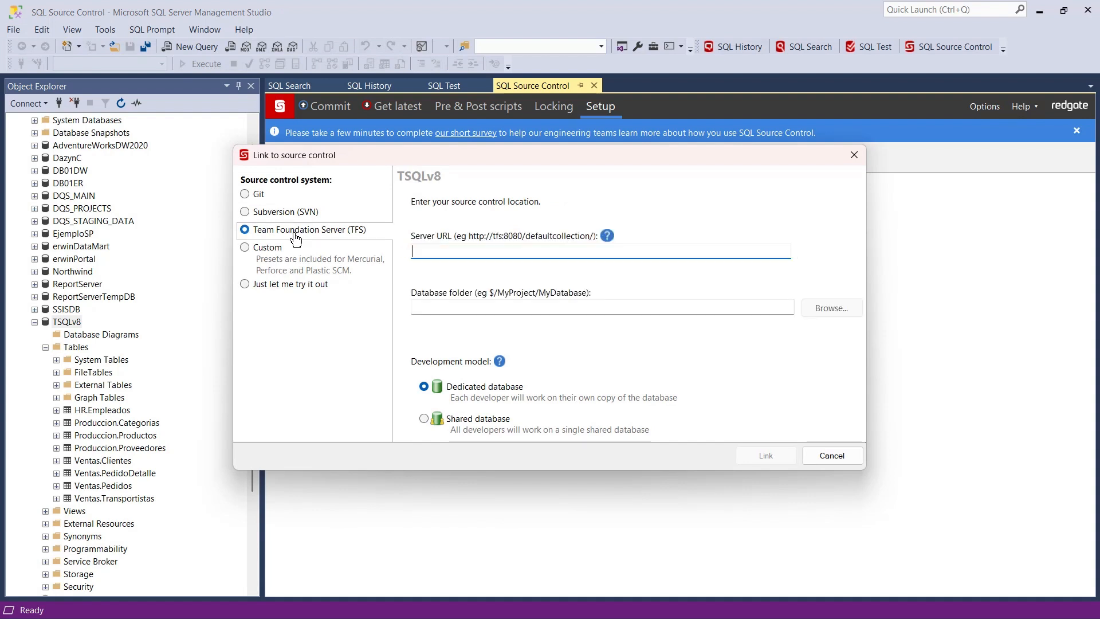
pyautogui.click(274, 249)
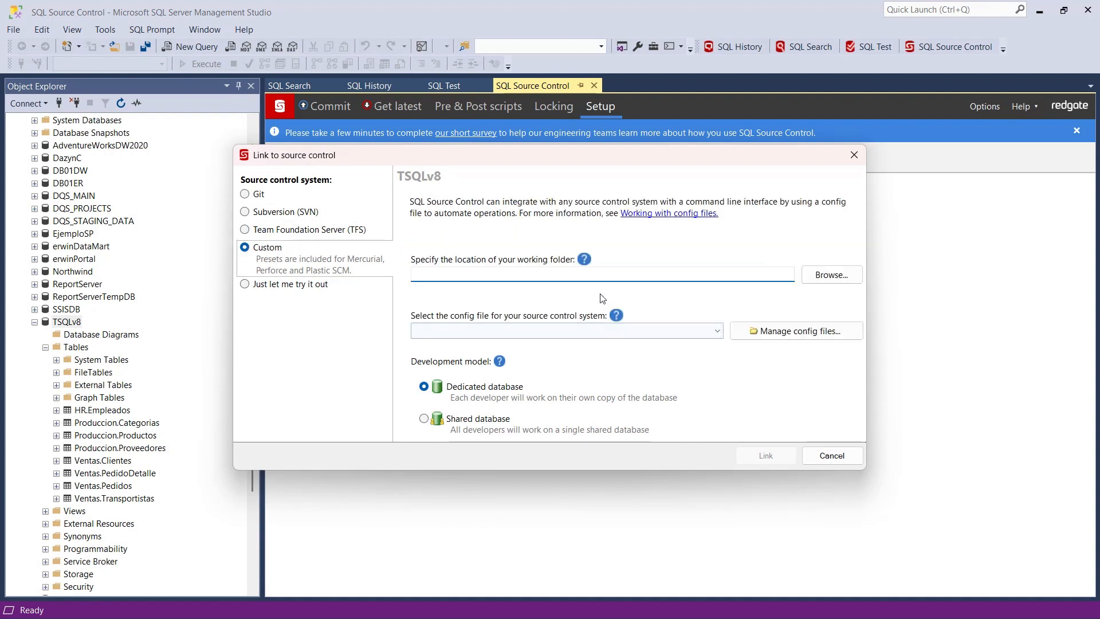
pyautogui.click(269, 291)
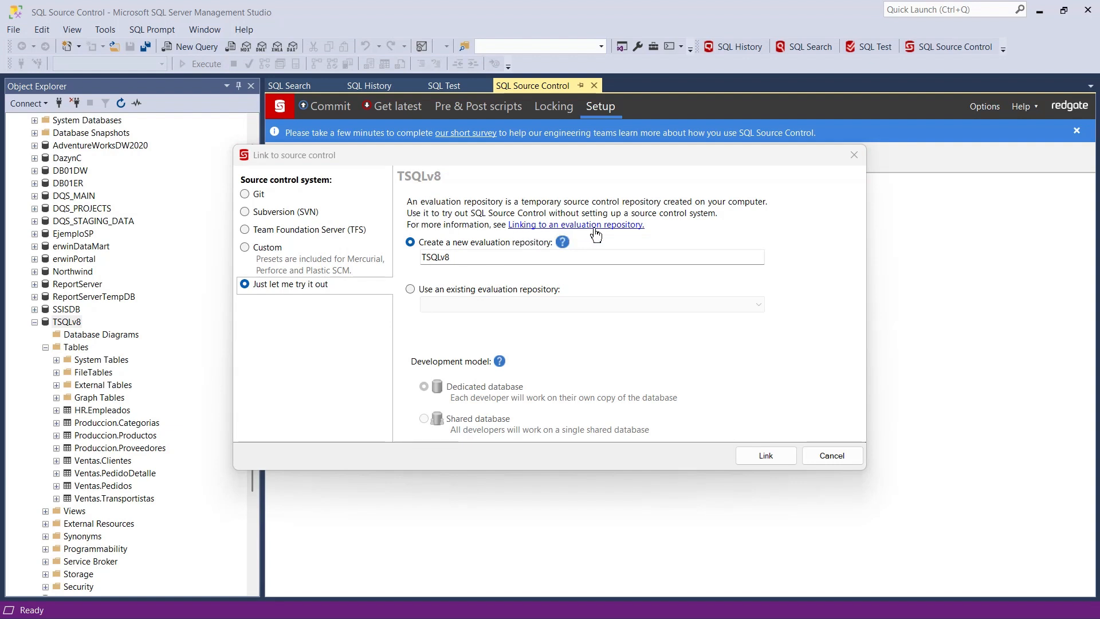
pyautogui.click(257, 202)
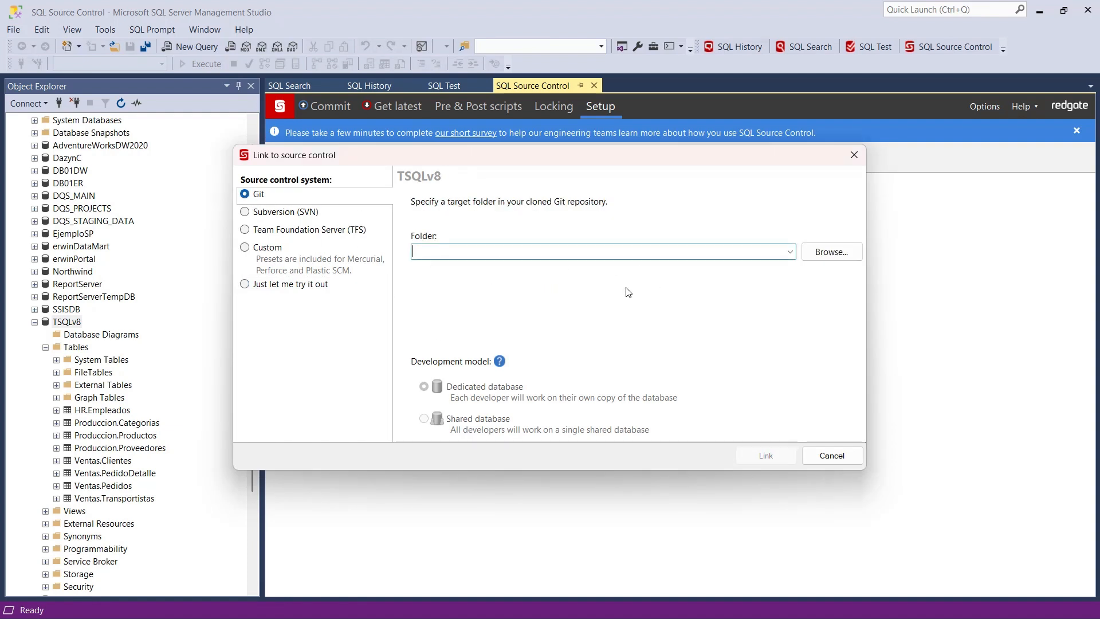
pyautogui.hotkey('alt', 'Tab')
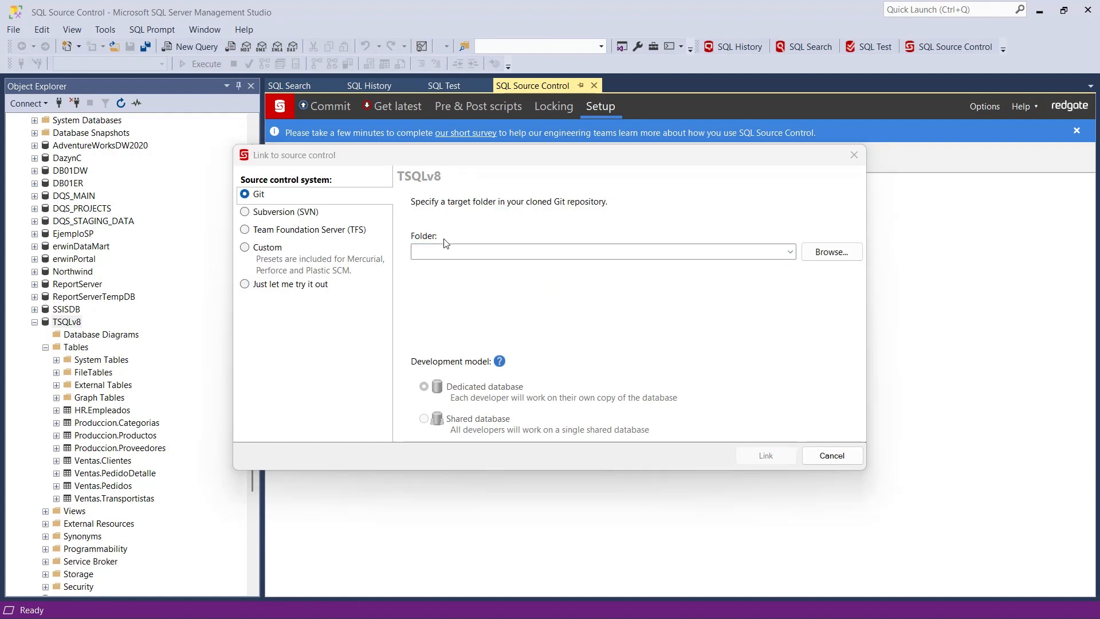
# Step: Browse for the Git target folder and select gitrepositorios inside C:\repos
pyautogui.click(825, 252)
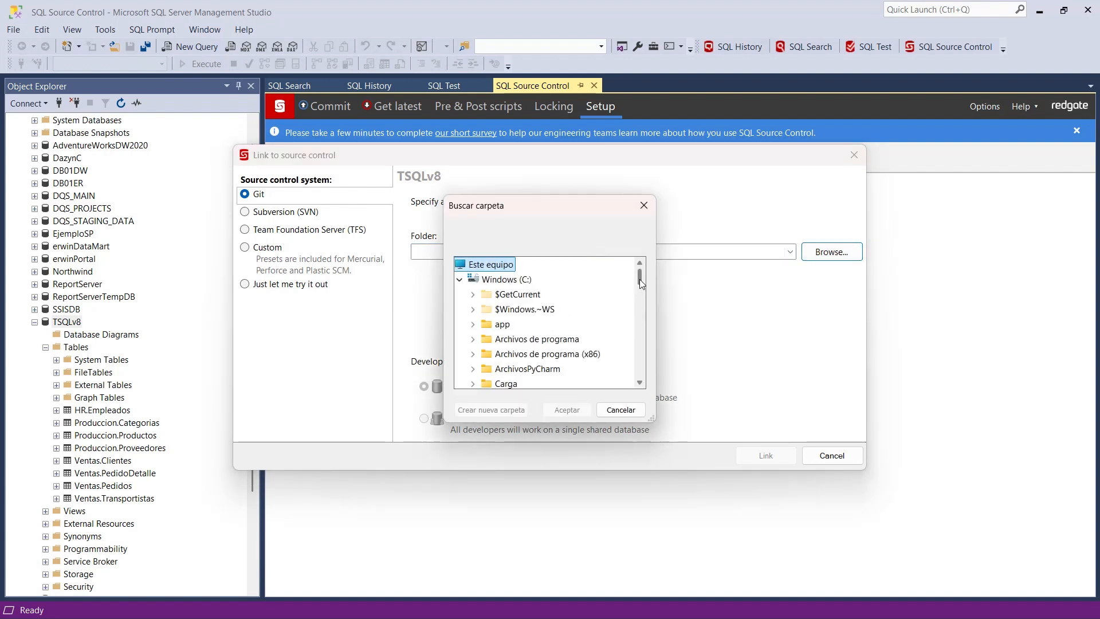
pyautogui.moveTo(639, 280); pyautogui.dragTo(637, 347)
pyautogui.scroll(-3, 531, 330)
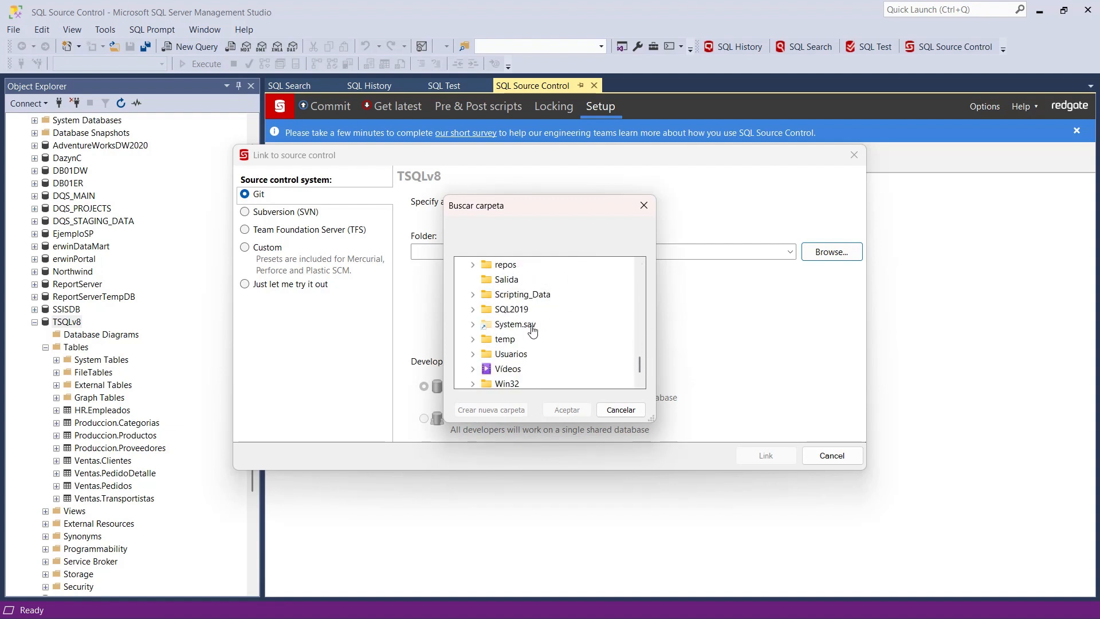
pyautogui.click(473, 265)
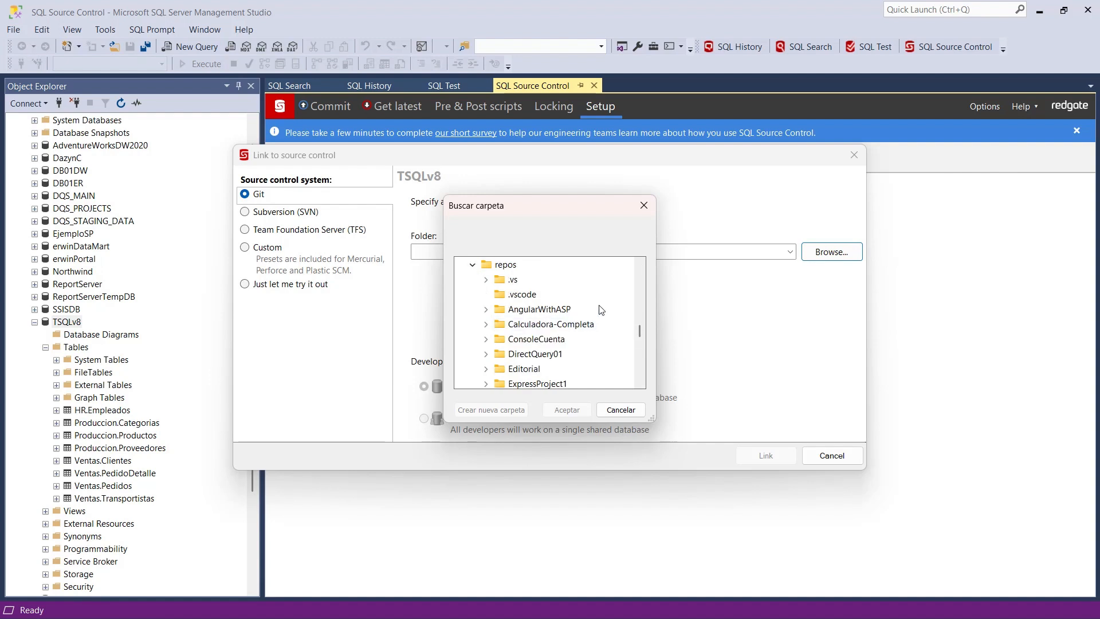
pyautogui.scroll(-4, 598, 315)
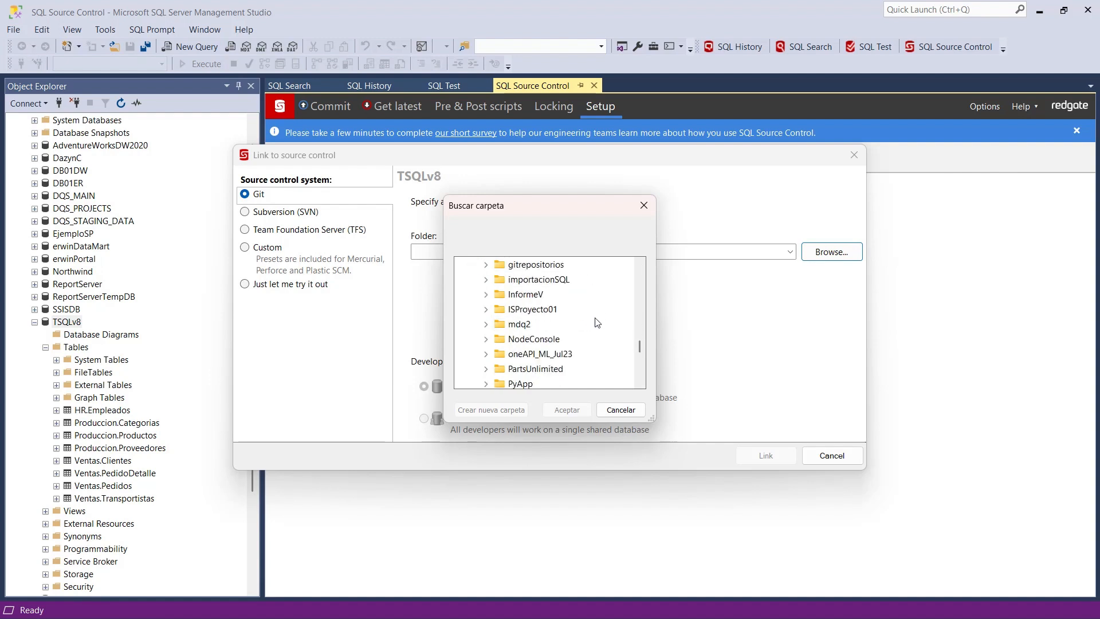
pyautogui.click(486, 265)
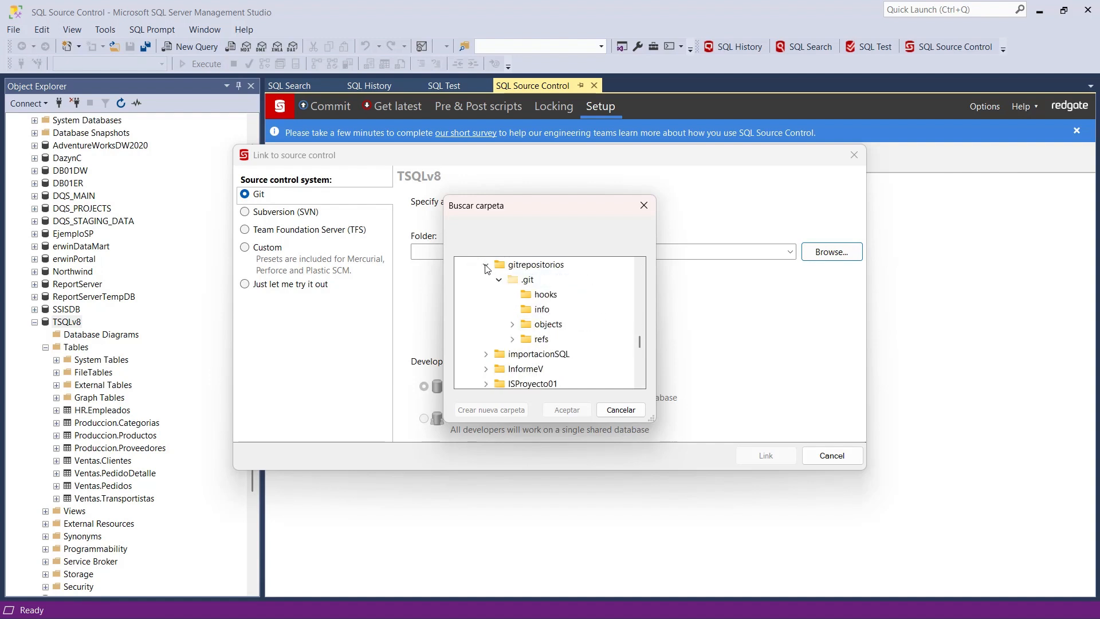
pyautogui.click(522, 266)
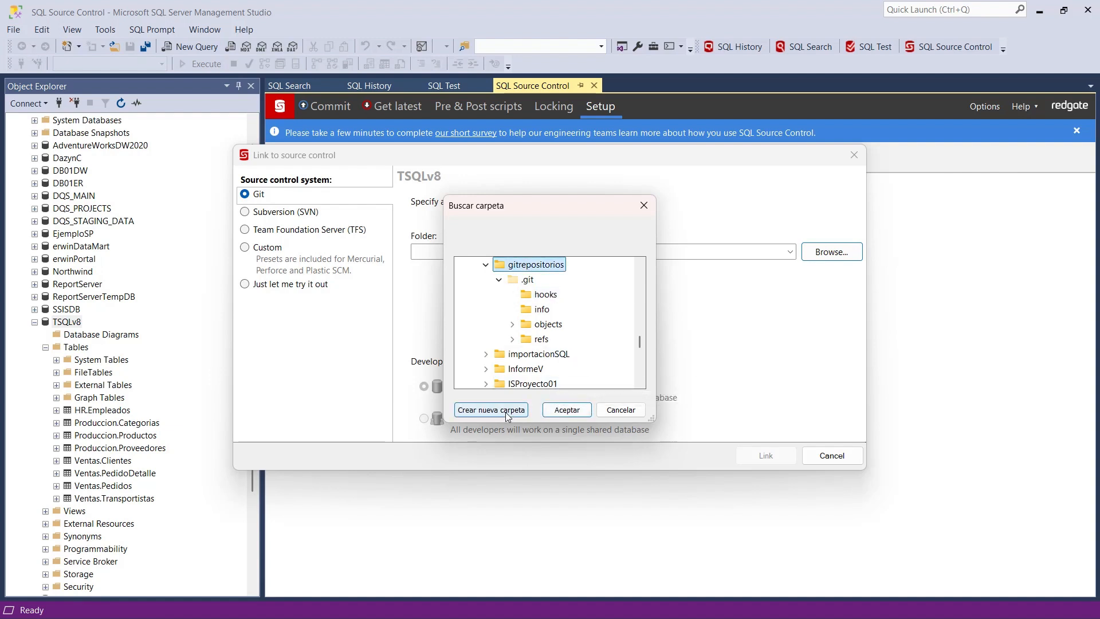
# Step: Create a TSQLv8 folder inside gitrepositorios and link the database to it
pyautogui.click(506, 410)
pyautogui.write('T')
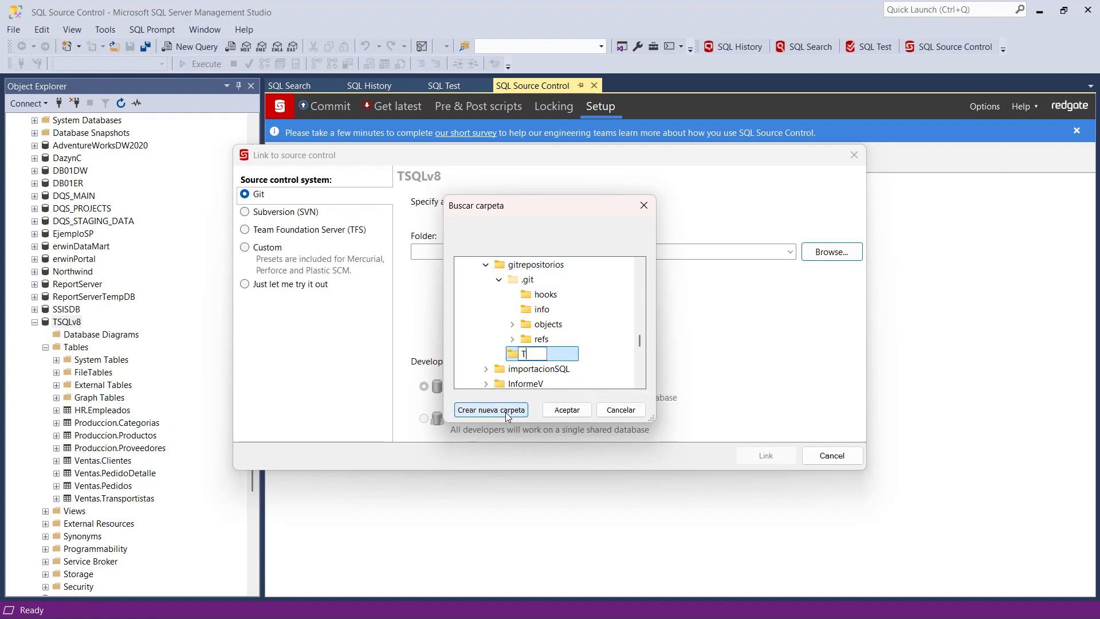
pyautogui.write('SQLv8')
pyautogui.press('Return')
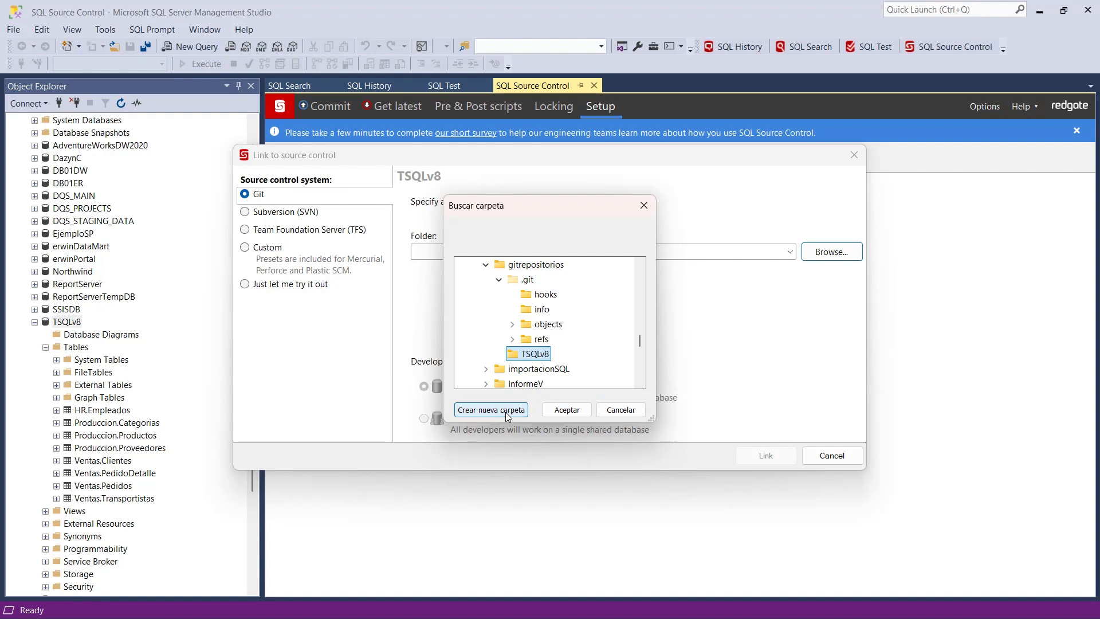
pyautogui.click(567, 410)
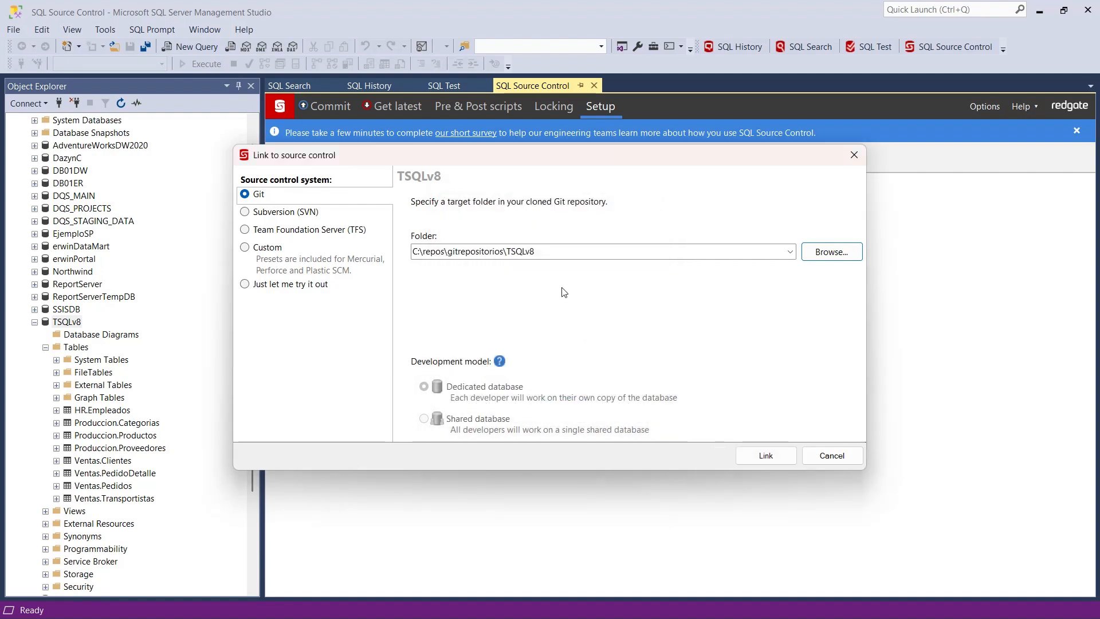
pyautogui.click(756, 459)
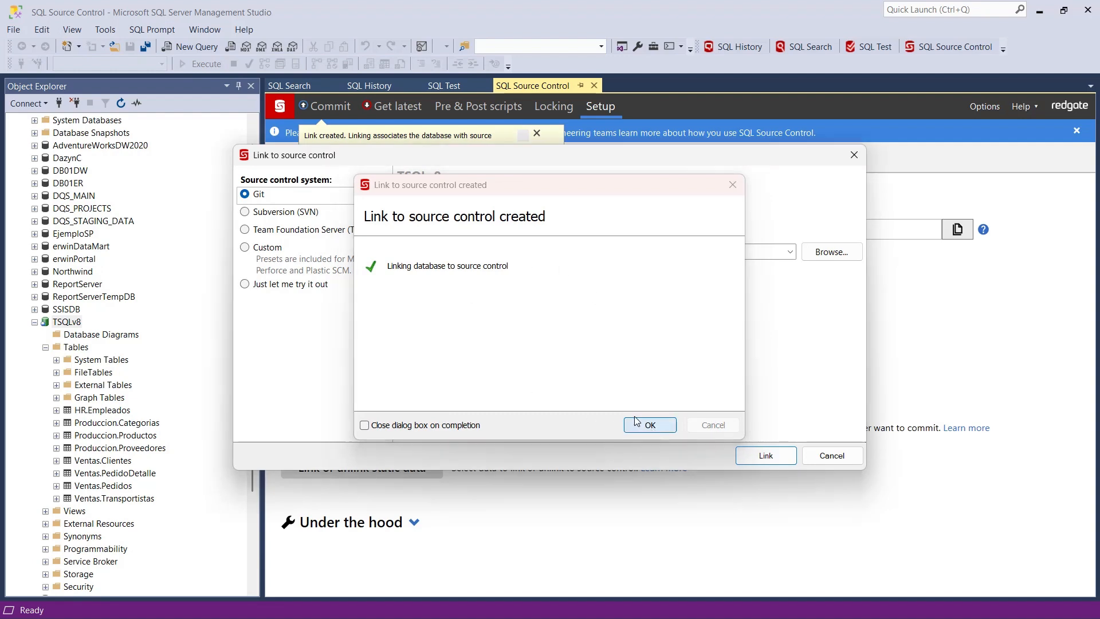
pyautogui.click(651, 425)
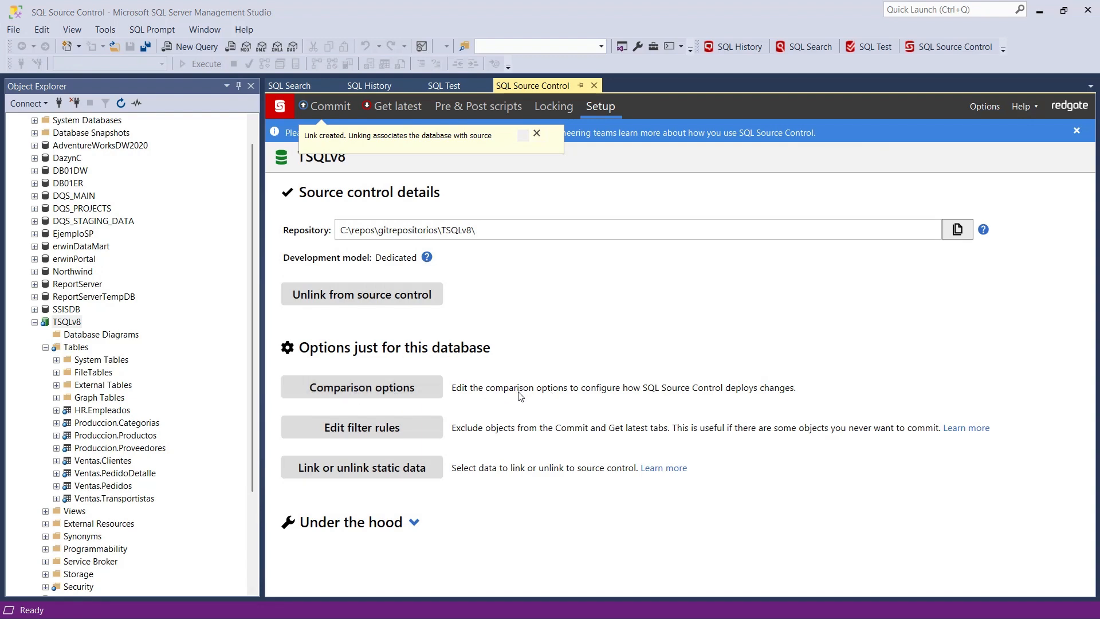
# Step: Examine the Behavior and Ignore settings in the database's comparison options, leaving without saving
pyautogui.click(393, 394)
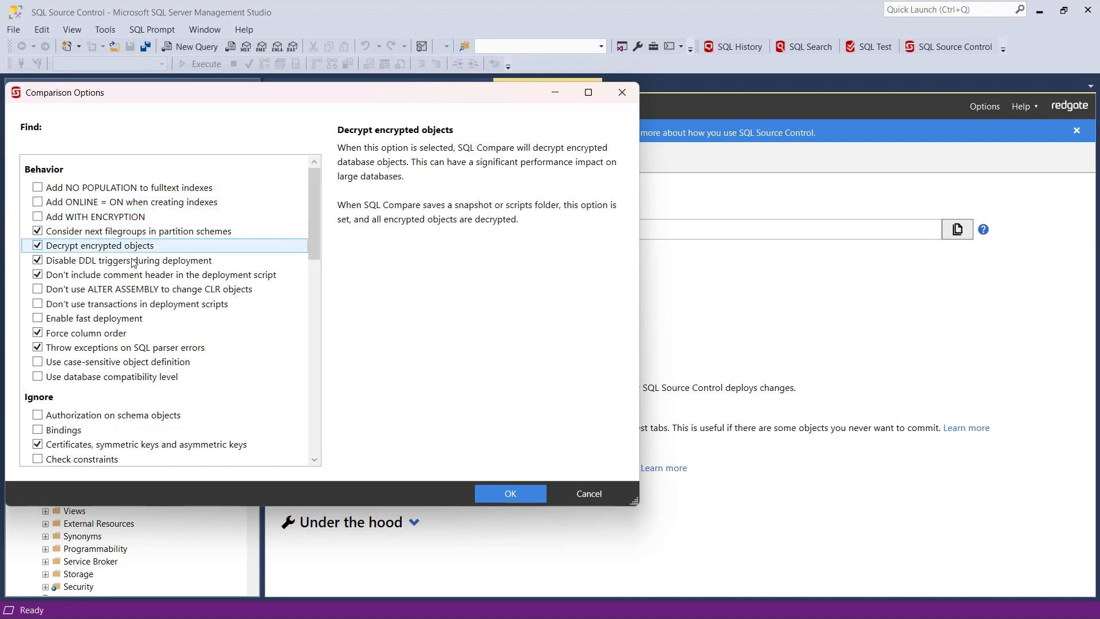
pyautogui.scroll(-5, 133, 264)
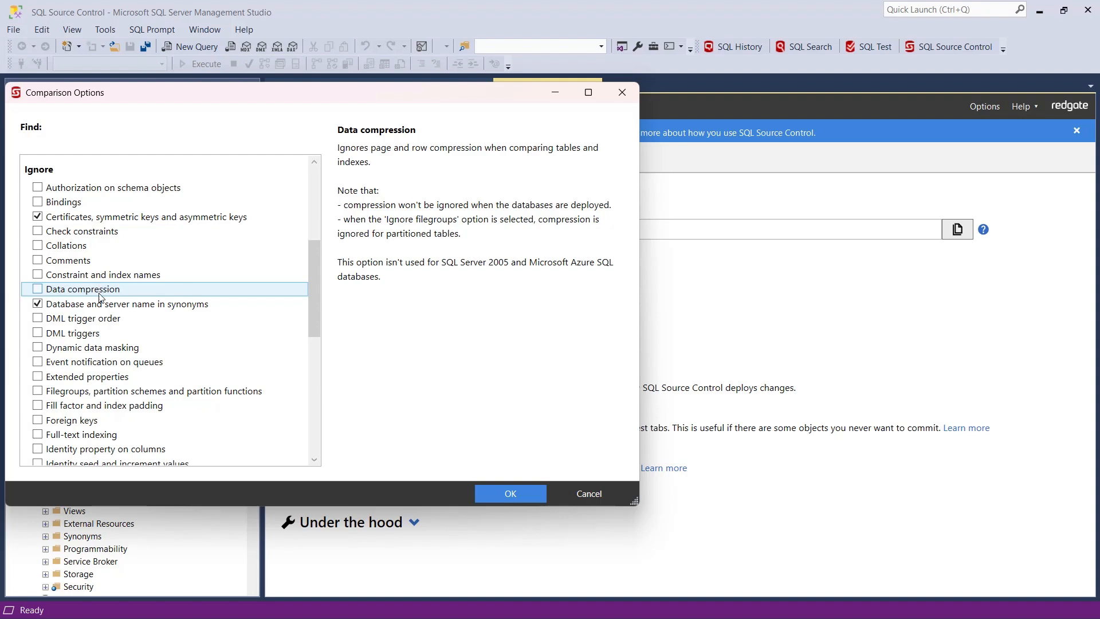
pyautogui.scroll(-8, 102, 339)
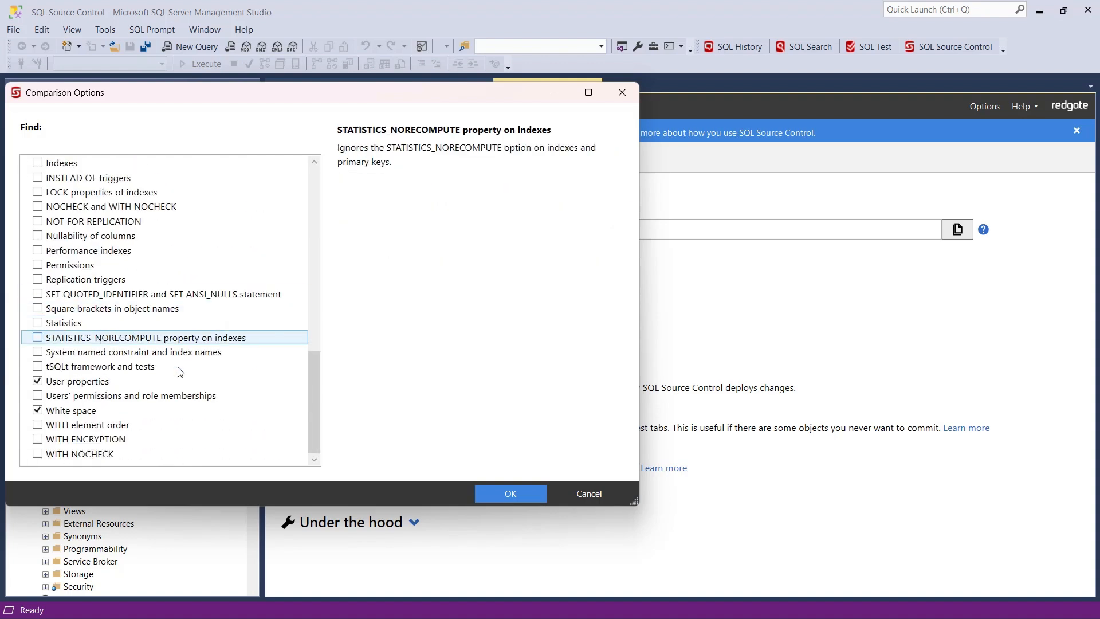
pyautogui.click(597, 494)
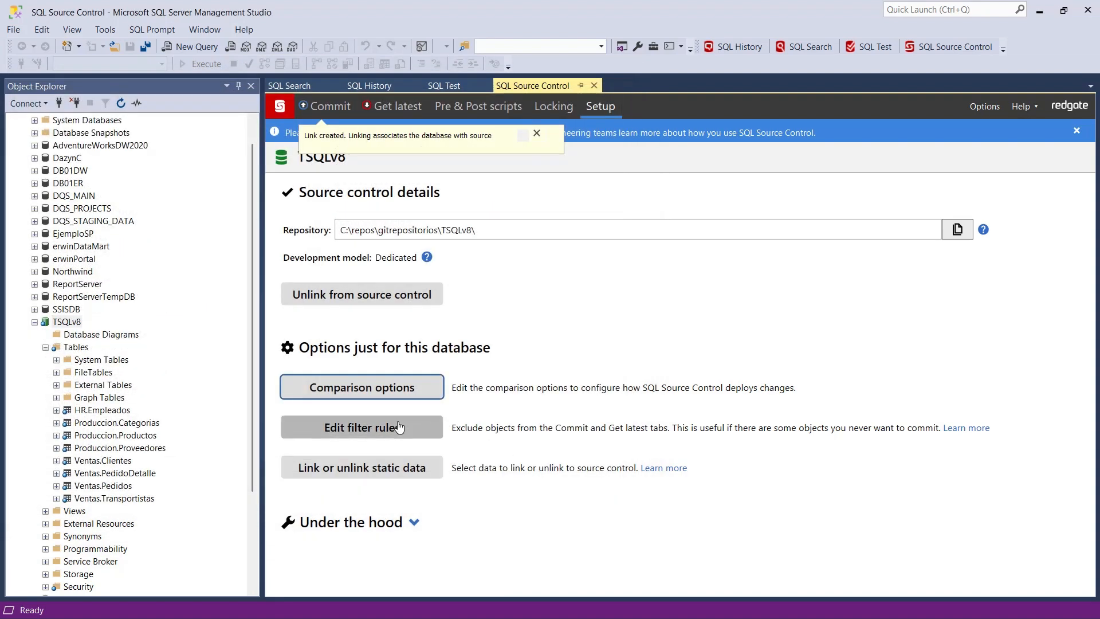
# Step: Examine the filter rules' object types, property choices and operator choices, leaving without saving
pyautogui.click(359, 435)
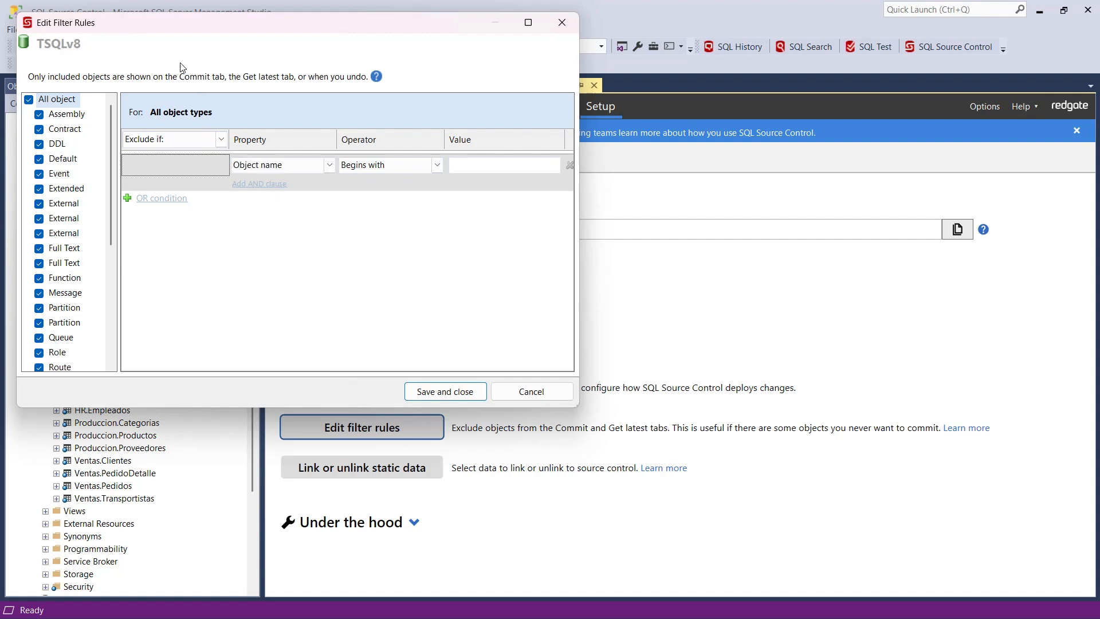
pyautogui.click(221, 141)
pyautogui.click(223, 142)
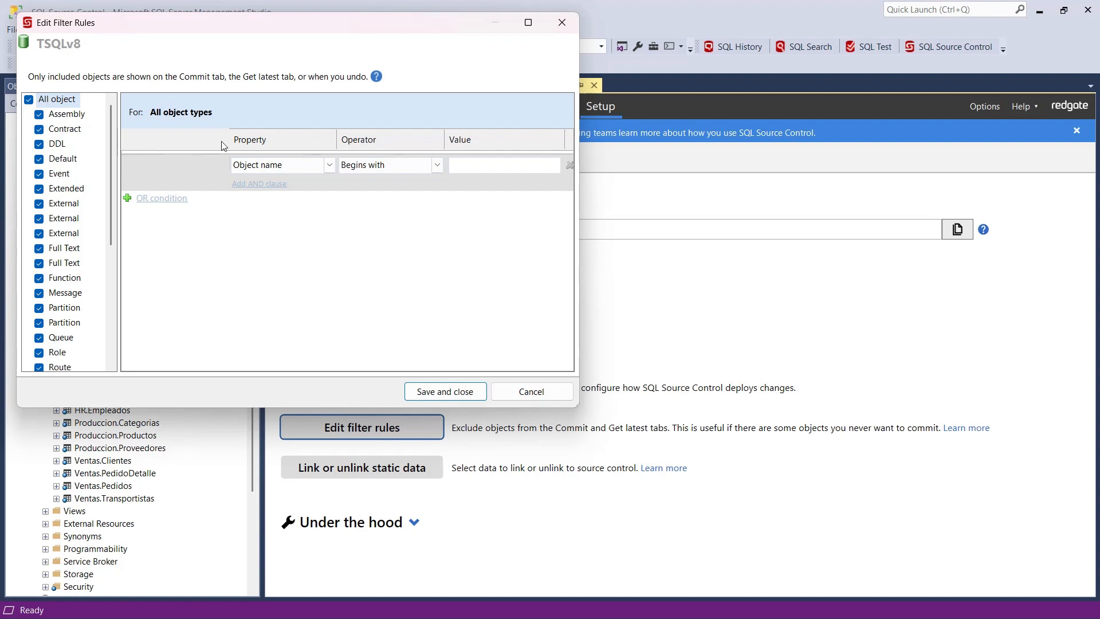
pyautogui.click(333, 166)
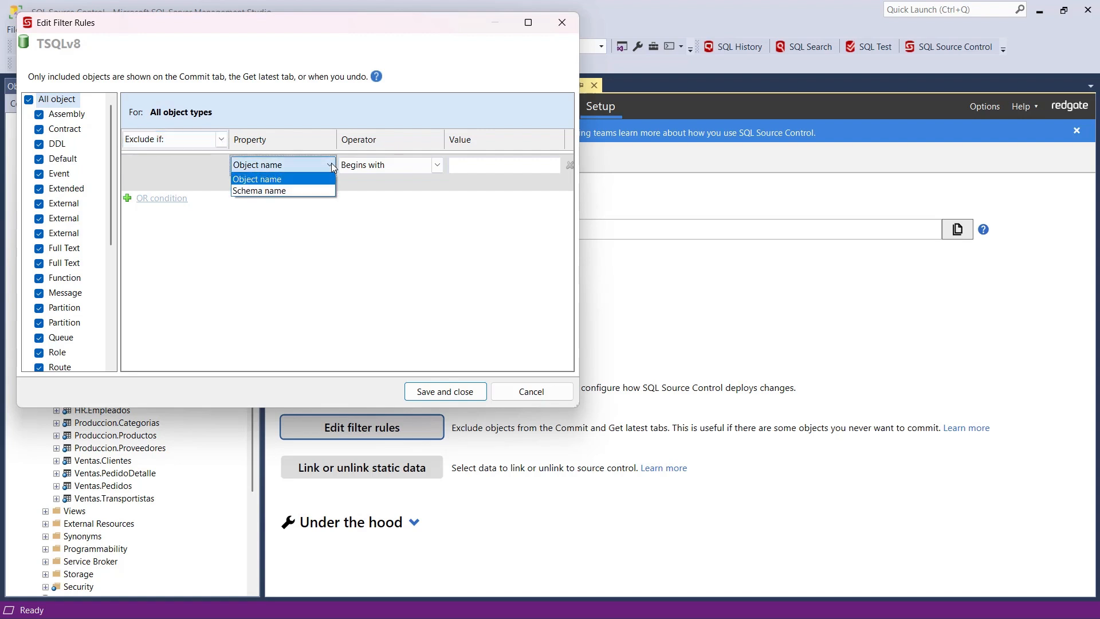
pyautogui.click(333, 166)
pyautogui.click(439, 172)
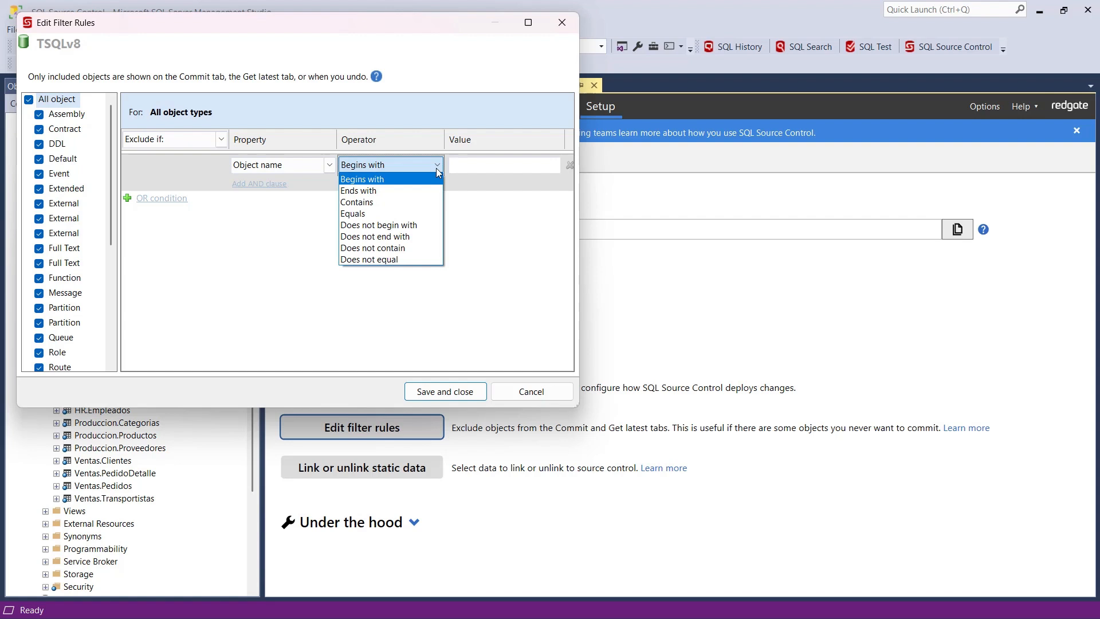
pyautogui.click(436, 170)
pyautogui.scroll(-3, 120, 271)
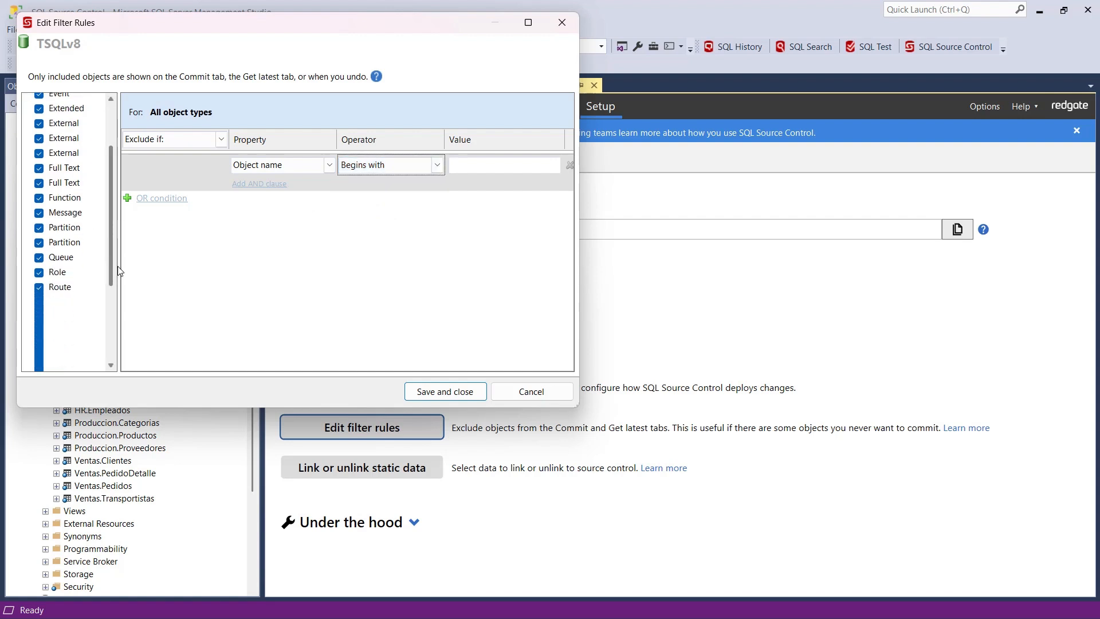
pyautogui.moveTo(119, 270); pyautogui.dragTo(117, 208)
pyautogui.click(512, 394)
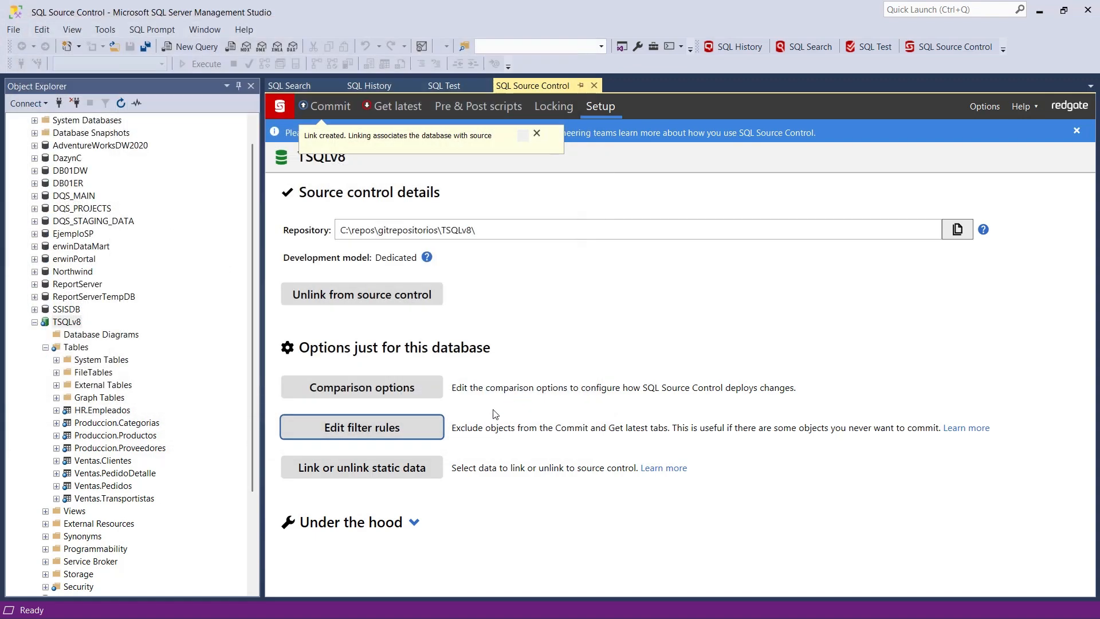
# Step: Check the tables offered for static data linking without saving, and expand the Under the hood section
pyautogui.click(368, 481)
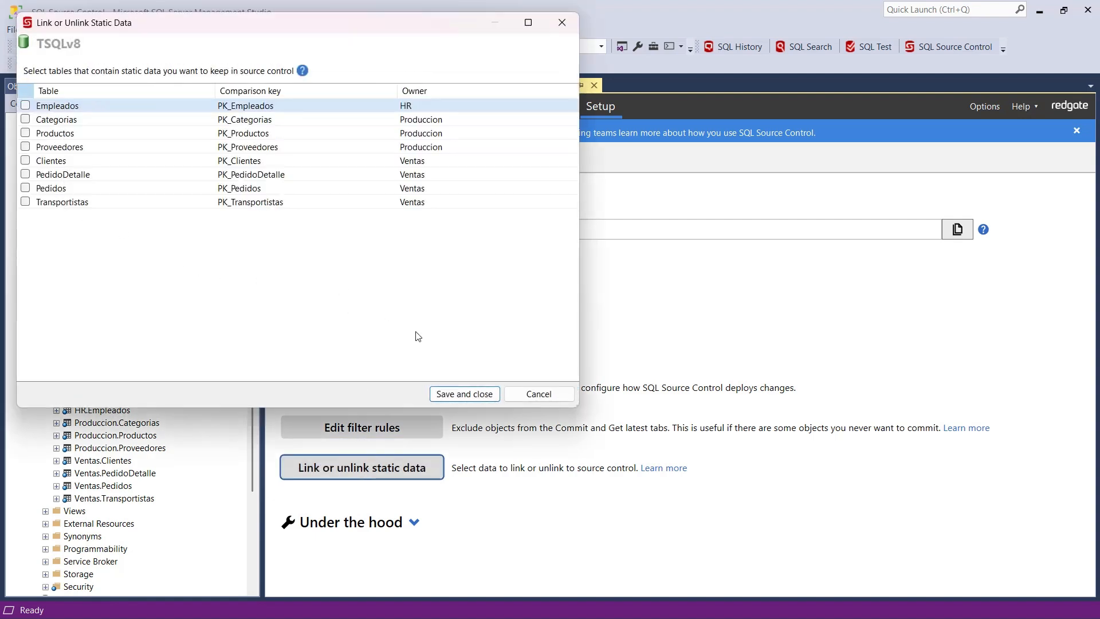
pyautogui.click(535, 394)
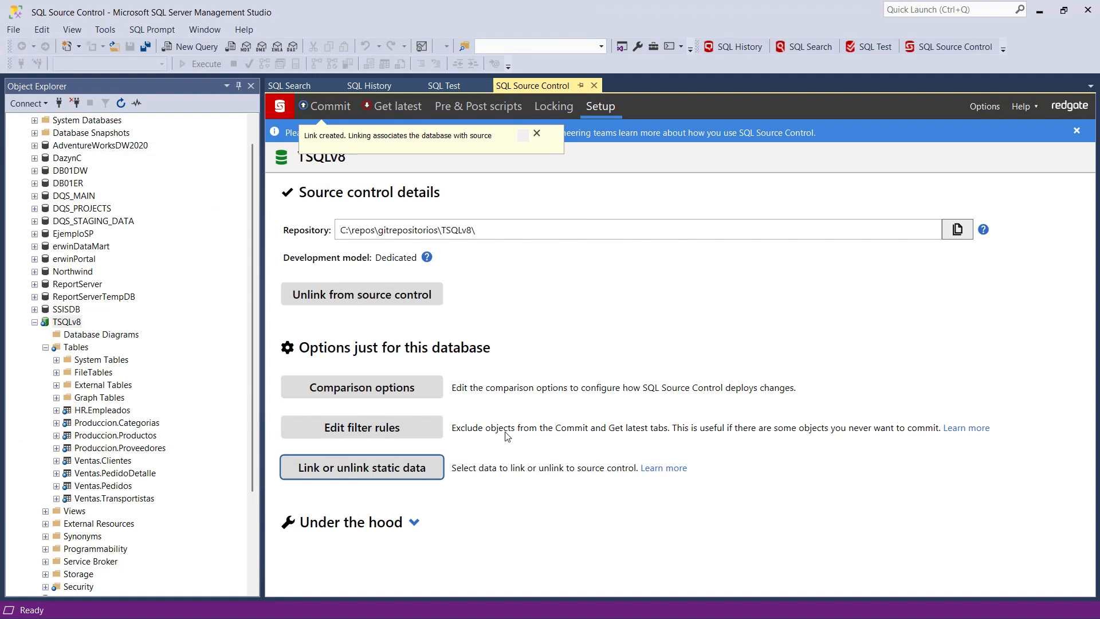
pyautogui.click(414, 522)
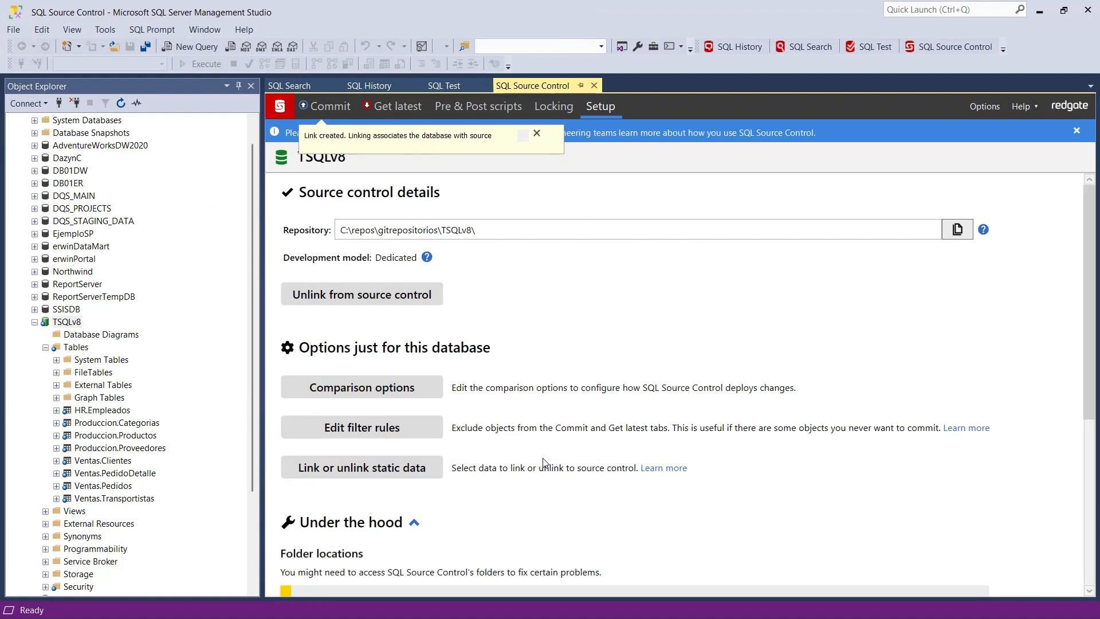
# Step: Review the Under the hood section's folder locations and SQL Compare XML fragment
pyautogui.scroll(-5, 573, 401)
pyautogui.scroll(-3, 690, 374)
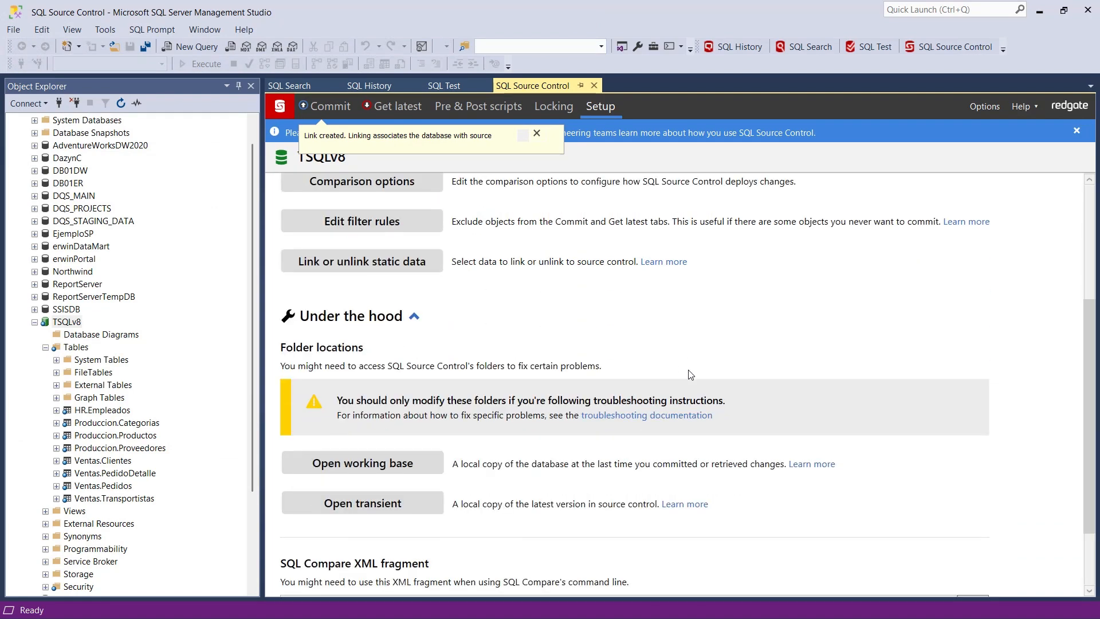
pyautogui.scroll(-2, 690, 374)
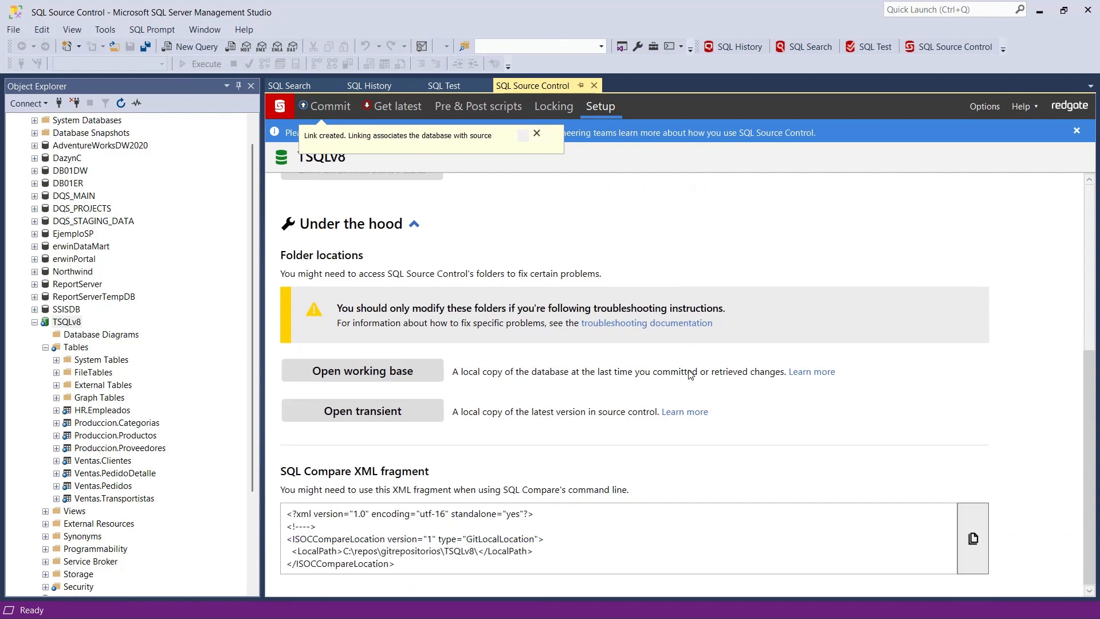
pyautogui.scroll(5, 689, 373)
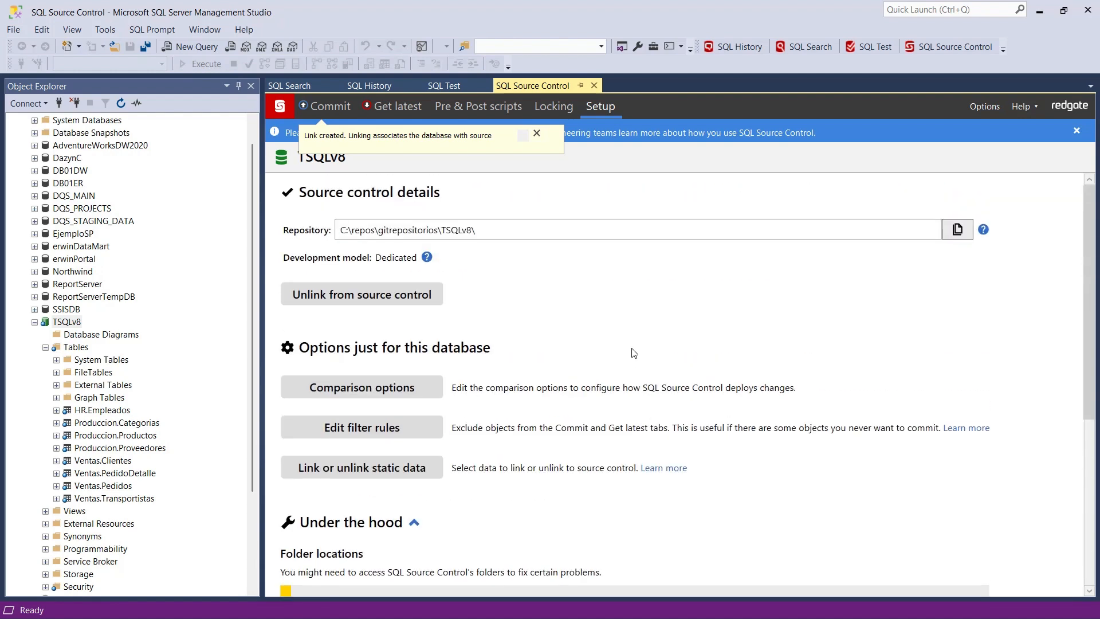
# Step: Commit all the new TSQLv8 tables and schemas to source control with the comment "Commit inicial"
pyautogui.click(329, 110)
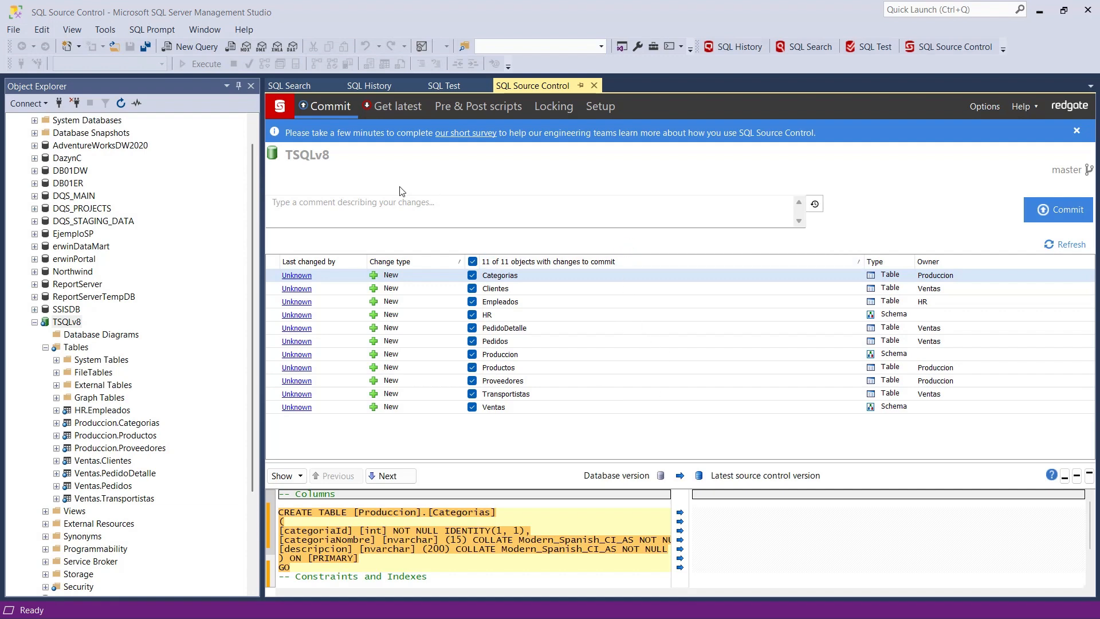
pyautogui.click(374, 207)
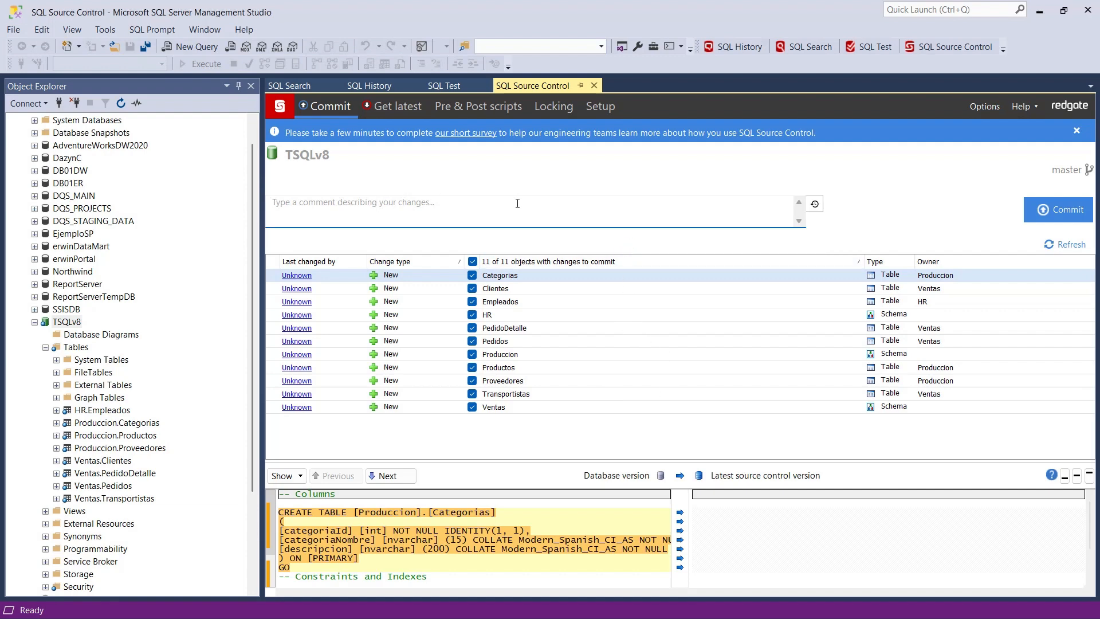
pyautogui.click(436, 202)
pyautogui.write('Commit inicial')
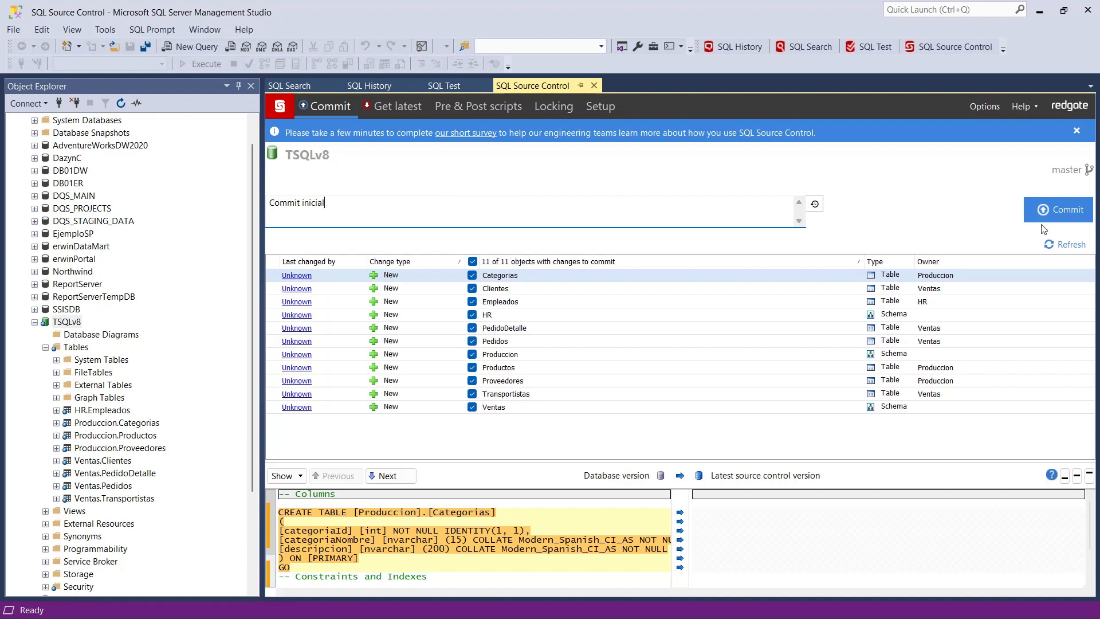
pyautogui.click(1055, 210)
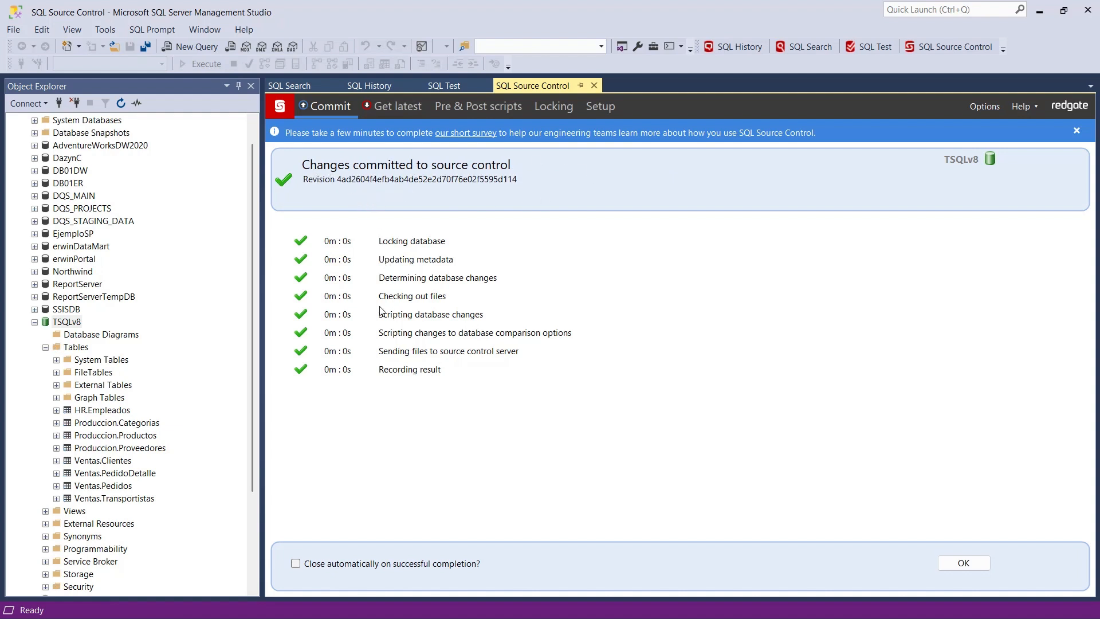
pyautogui.click(957, 565)
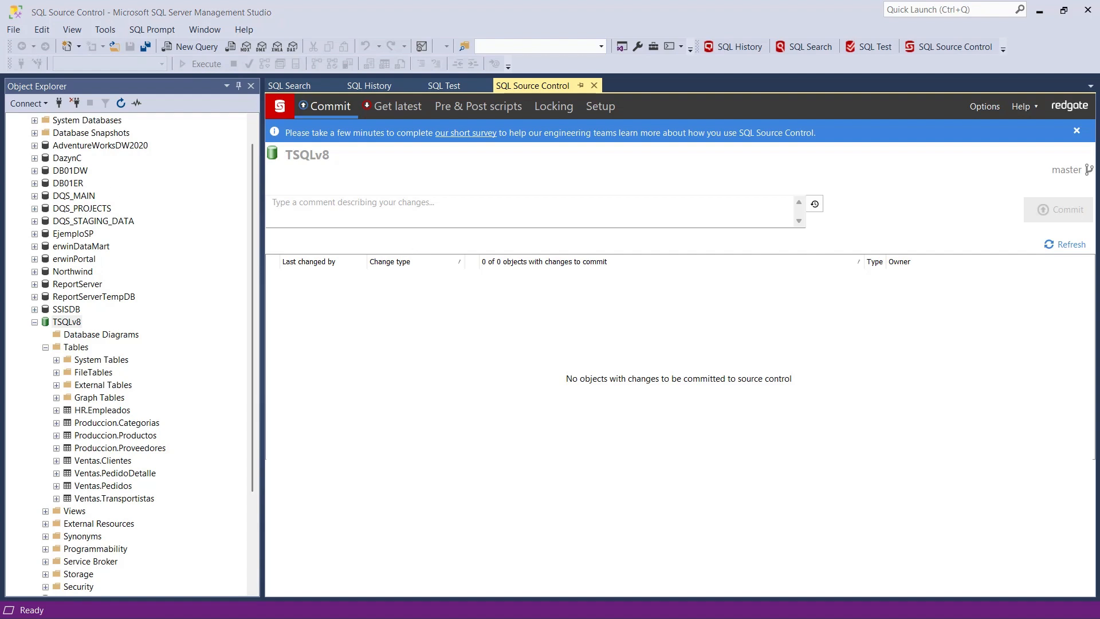
# Step: Switch to File Explorer and inspect the HR.sql script from TSQLv8\Security\Schemas in Notepad, closing it after reading
pyautogui.moveTo(0, 109); pyautogui.dragTo(547, 84)
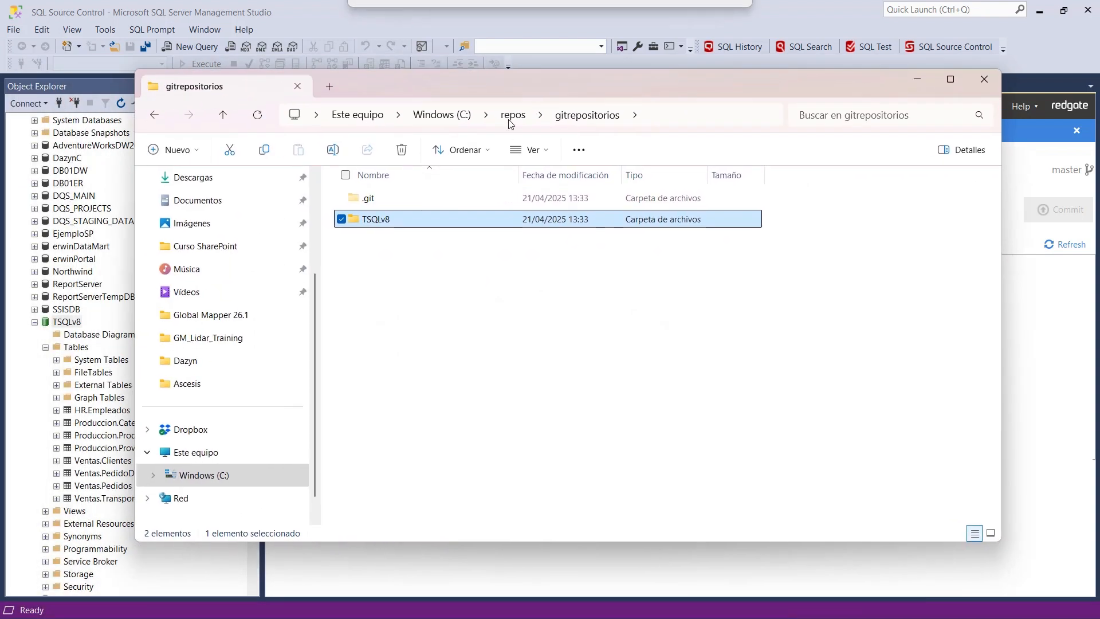
pyautogui.doubleClick(402, 222)
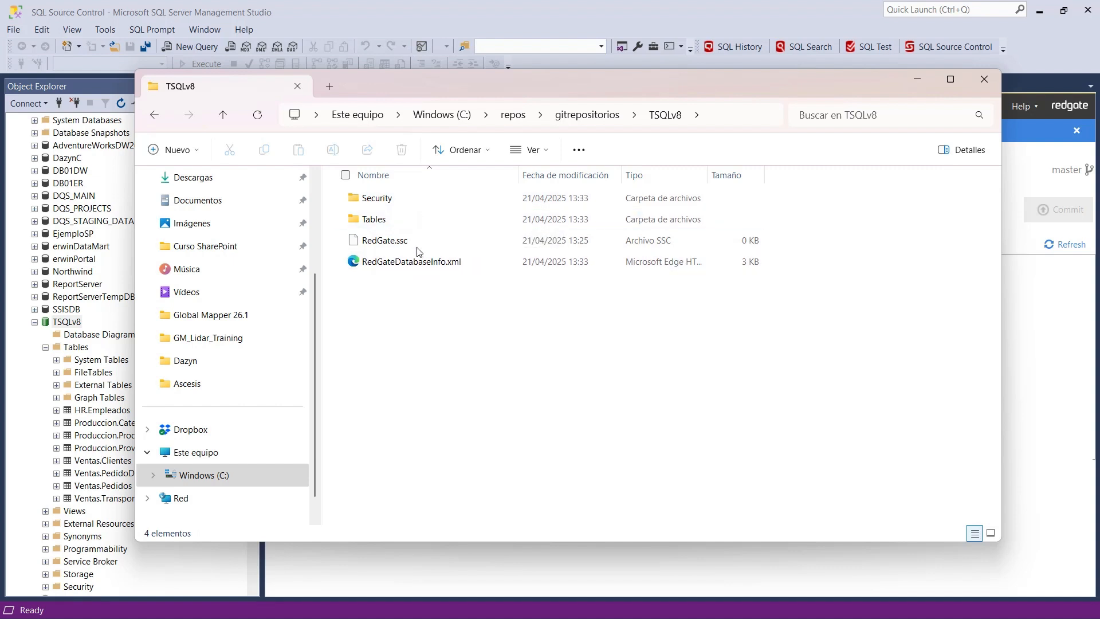
pyautogui.doubleClick(418, 198)
pyautogui.doubleClick(404, 200)
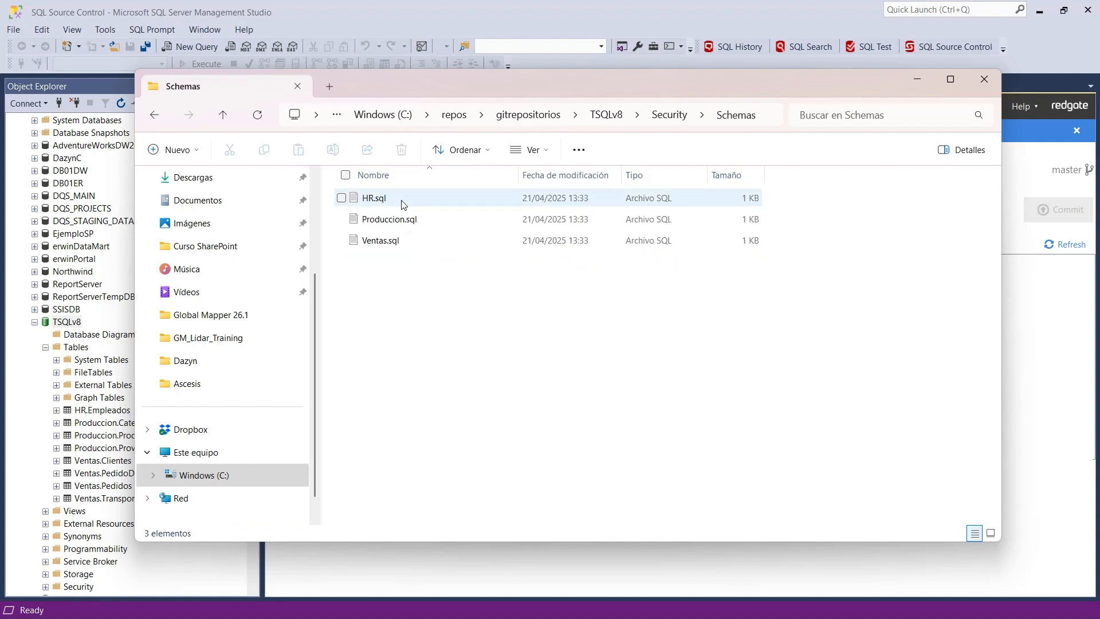
pyautogui.rightClick(404, 204)
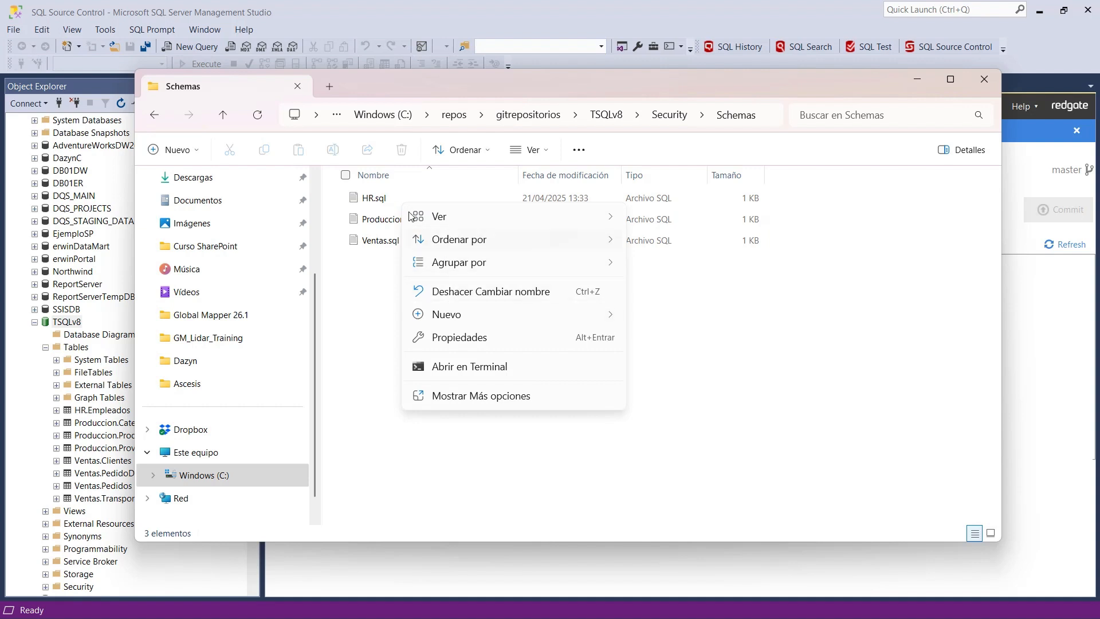
pyautogui.click(381, 199)
pyautogui.rightClick(393, 199)
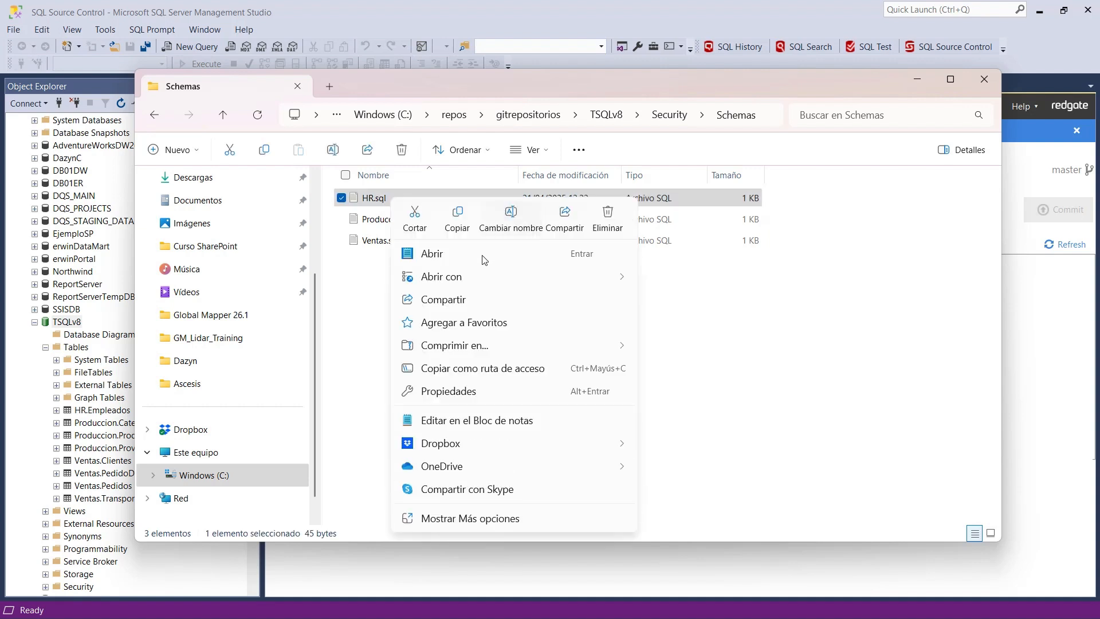
pyautogui.moveTo(455, 277)
pyautogui.click(694, 351)
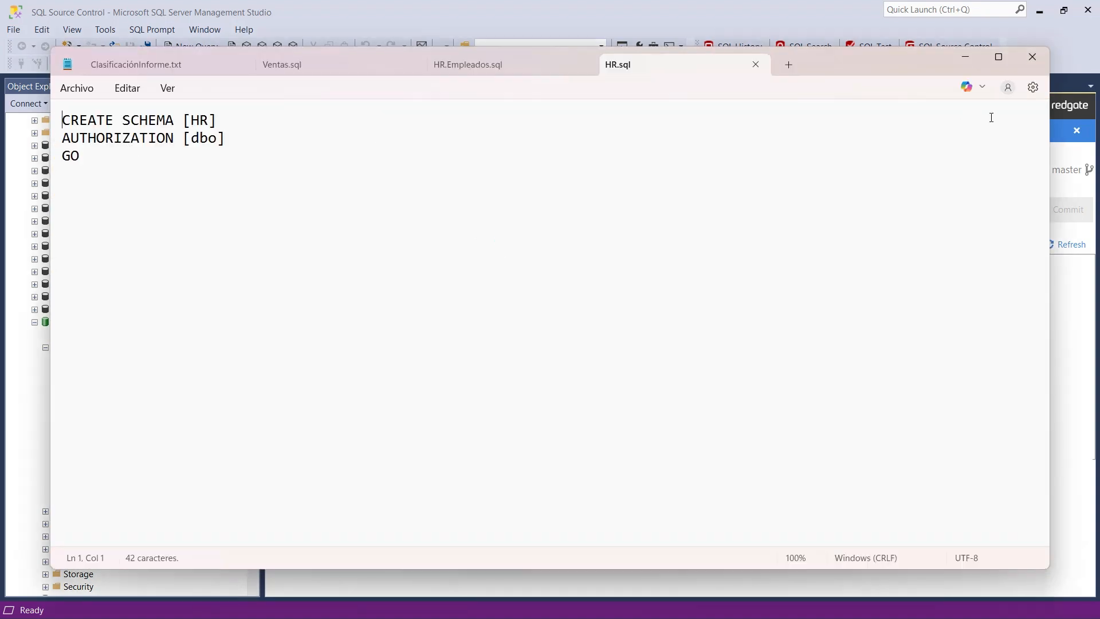
pyautogui.click(1038, 60)
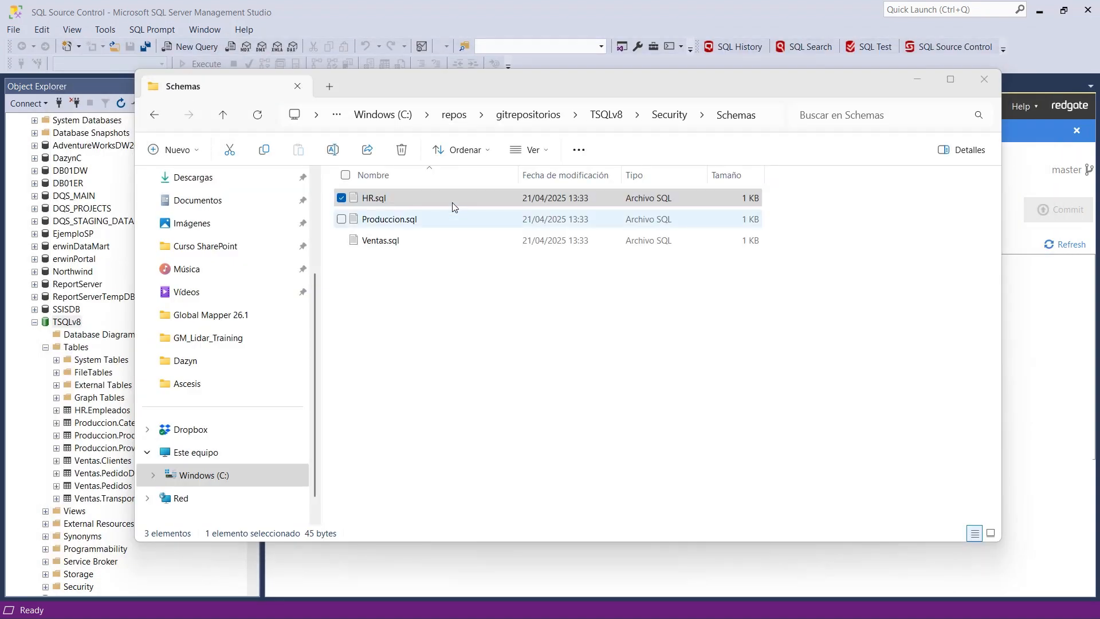
# Step: Inspect the HR.Empleados.sql script from the repository's Tables folder in Notepad, then return to gitrepositorios and Management Studio
pyautogui.click(619, 116)
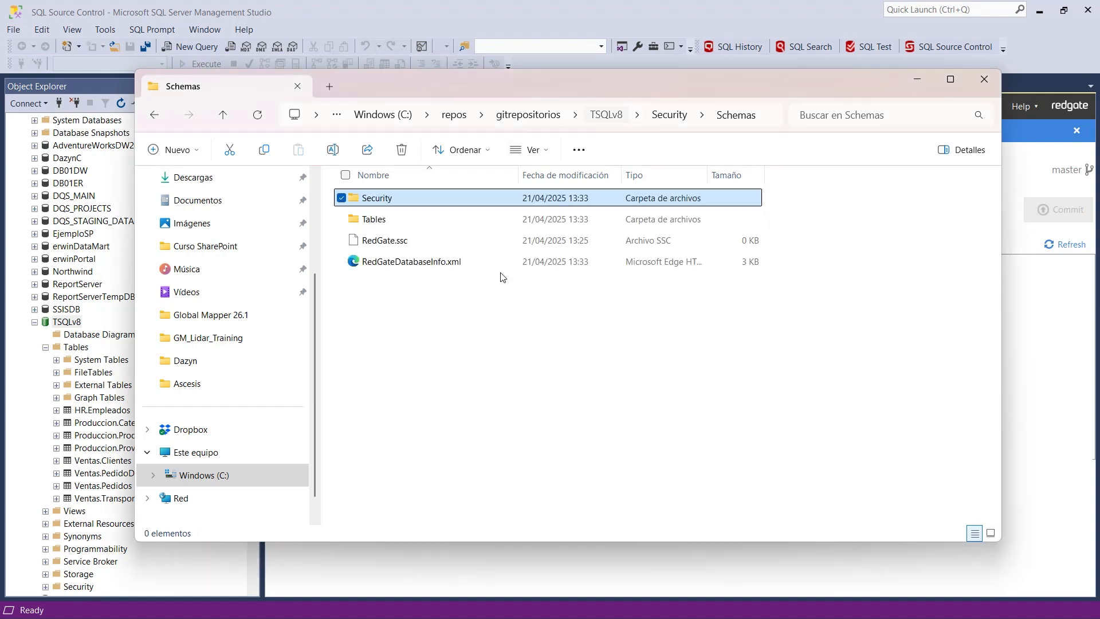
pyautogui.doubleClick(400, 226)
pyautogui.click(399, 206)
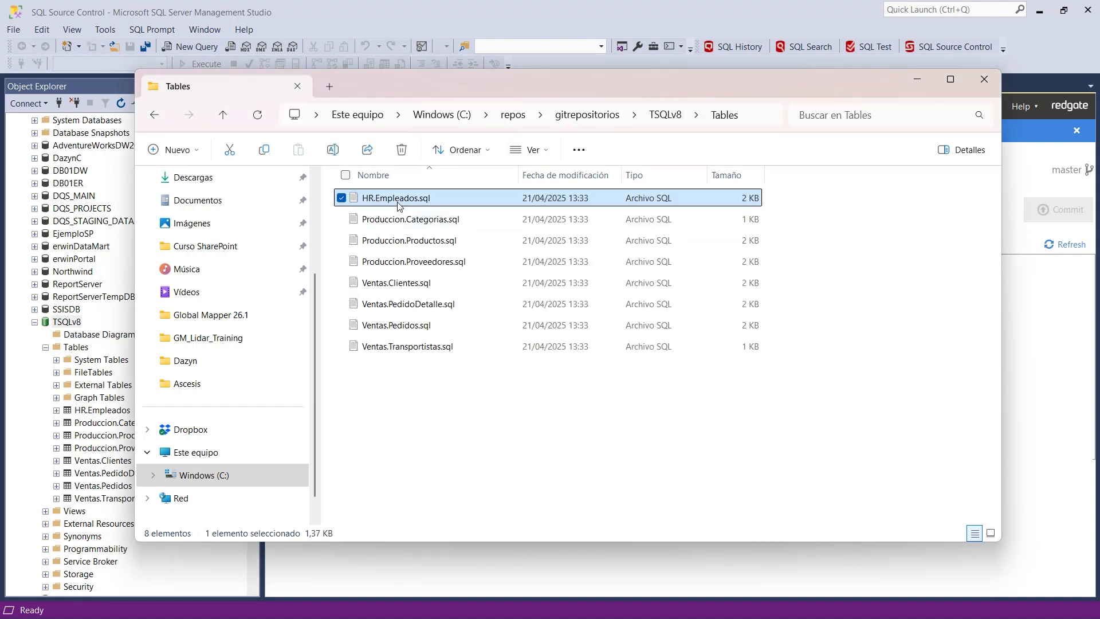
pyautogui.rightClick(399, 205)
pyautogui.moveTo(502, 280)
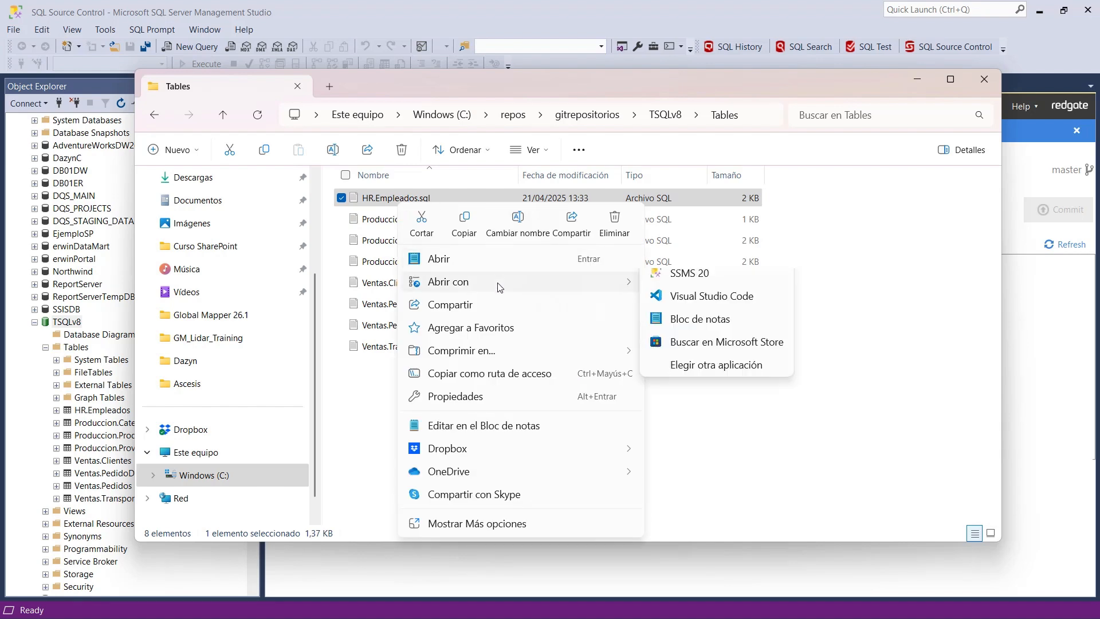
pyautogui.click(718, 361)
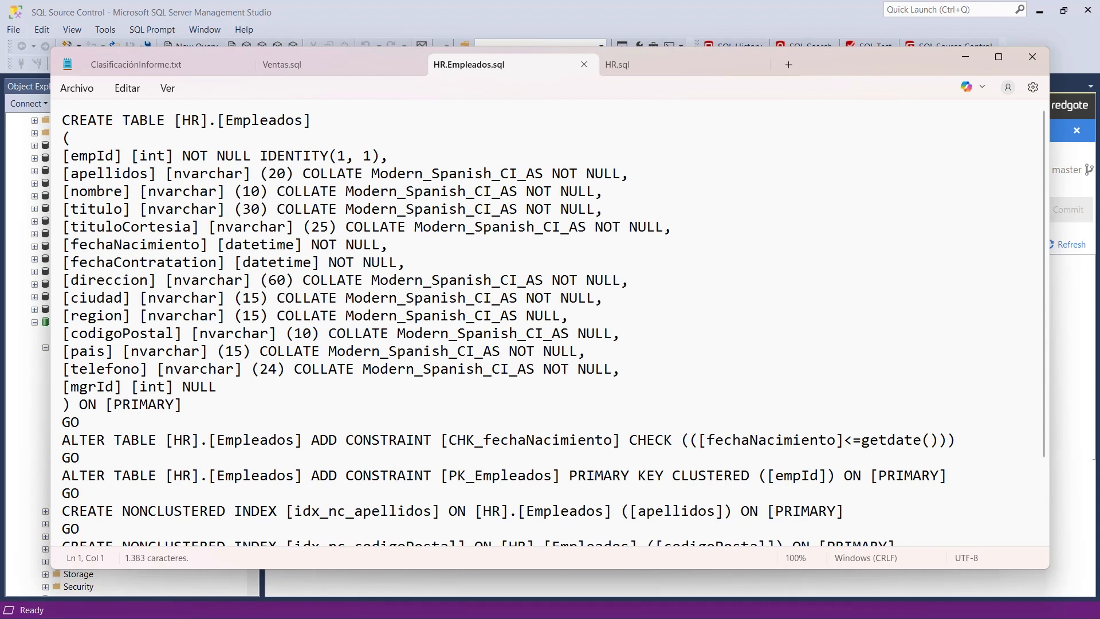
pyautogui.scroll(-2, 625, 216)
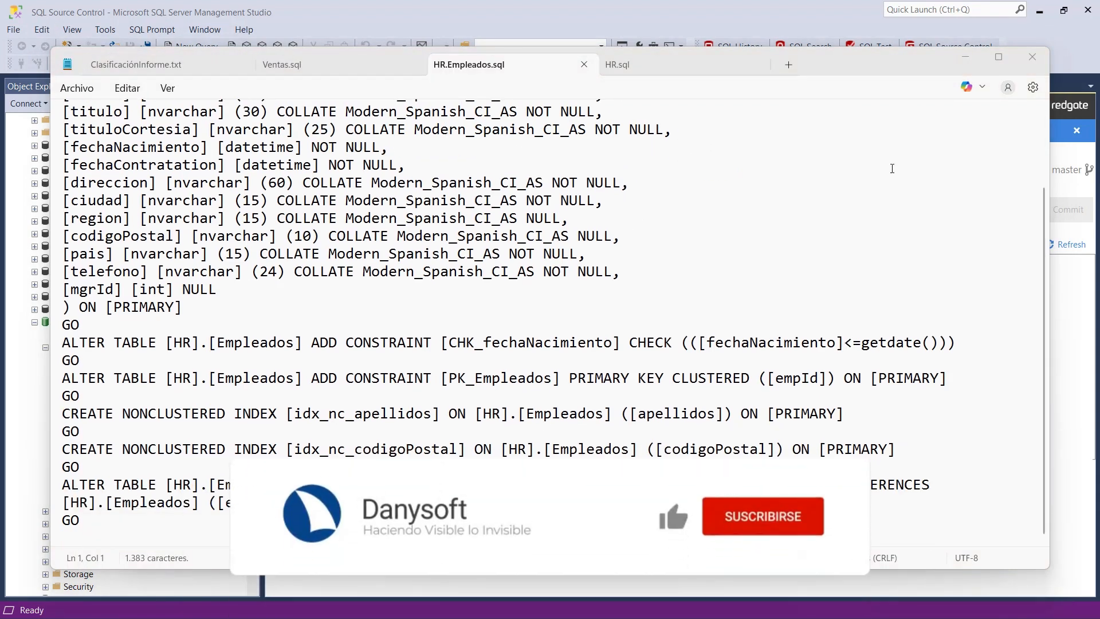
pyautogui.click(1032, 57)
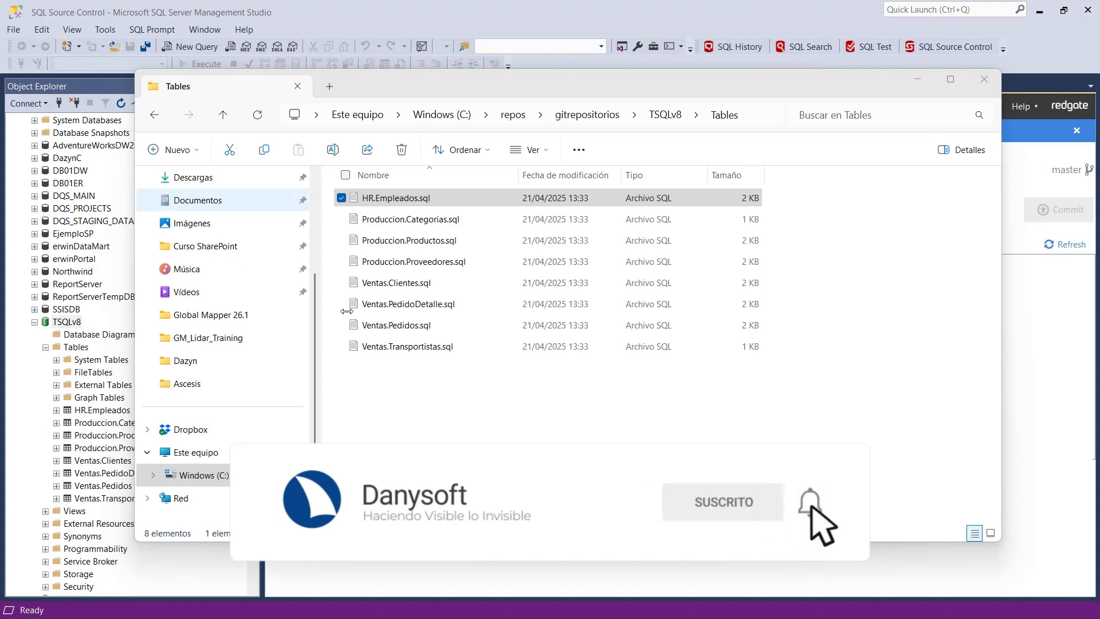
pyautogui.click(590, 114)
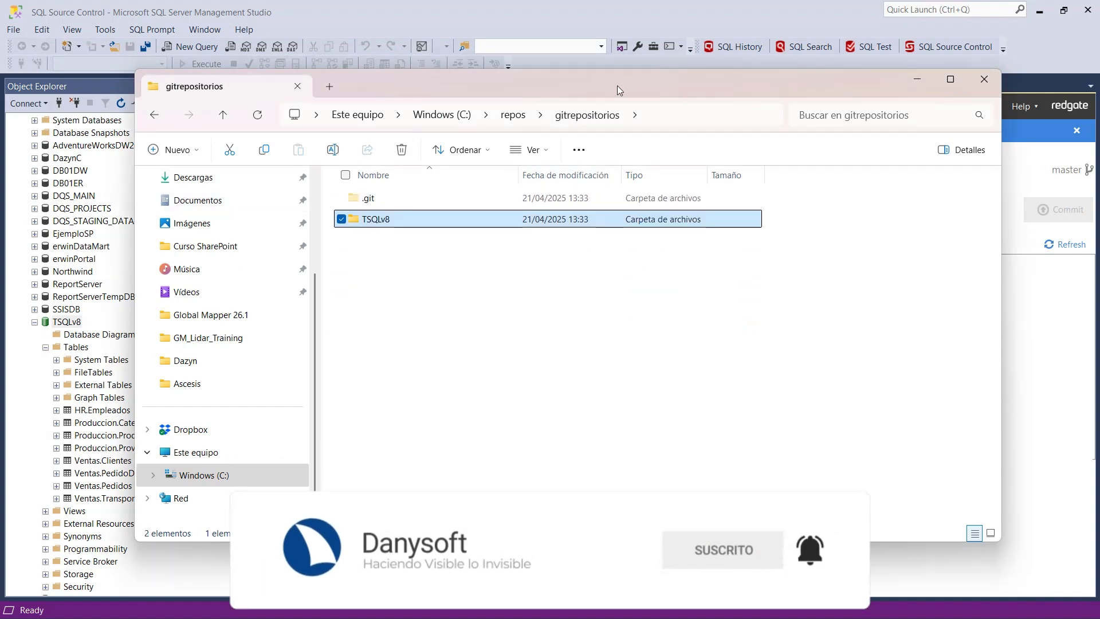
pyautogui.moveTo(617, 85); pyautogui.dragTo(0, 125)
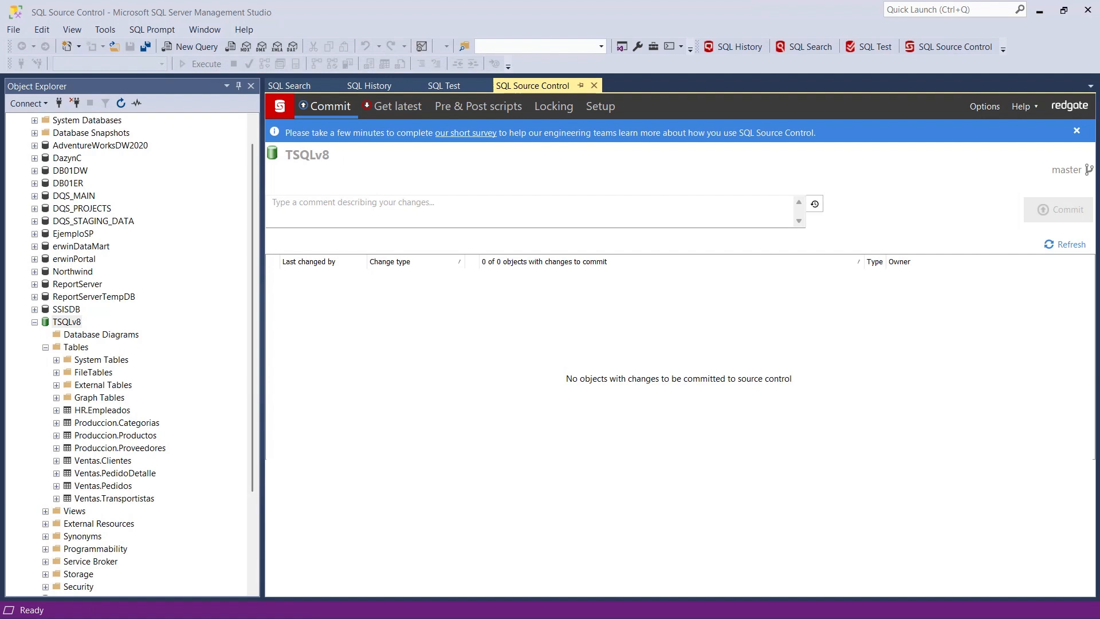
# Step: Check source control for the latest changes to the database, including from the Produccion.Categorias table
pyautogui.click(402, 112)
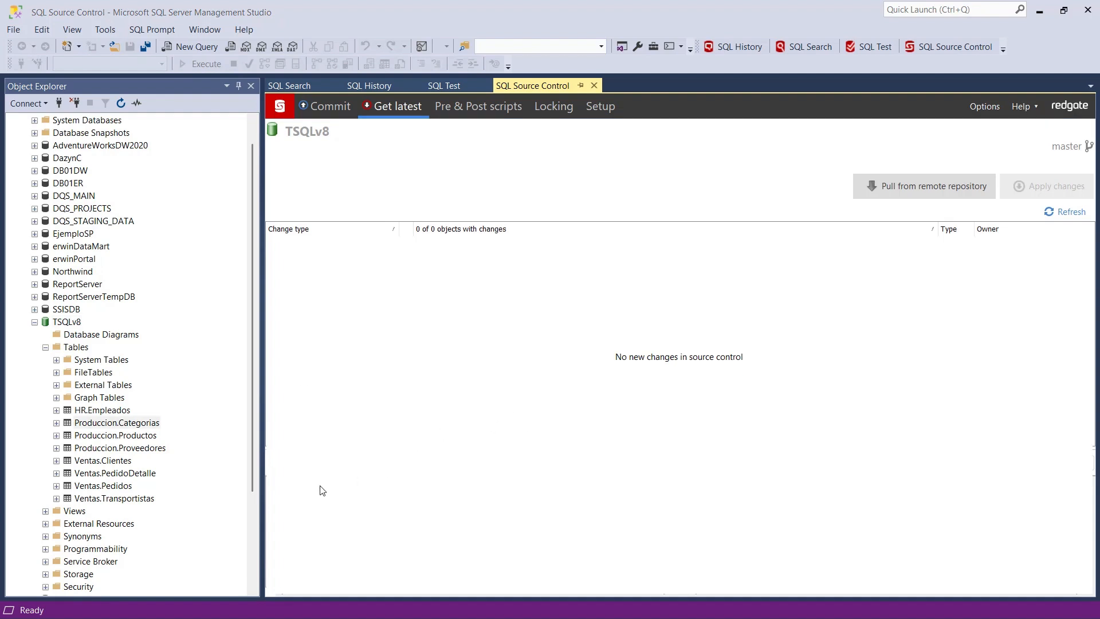
pyautogui.rightClick(99, 425)
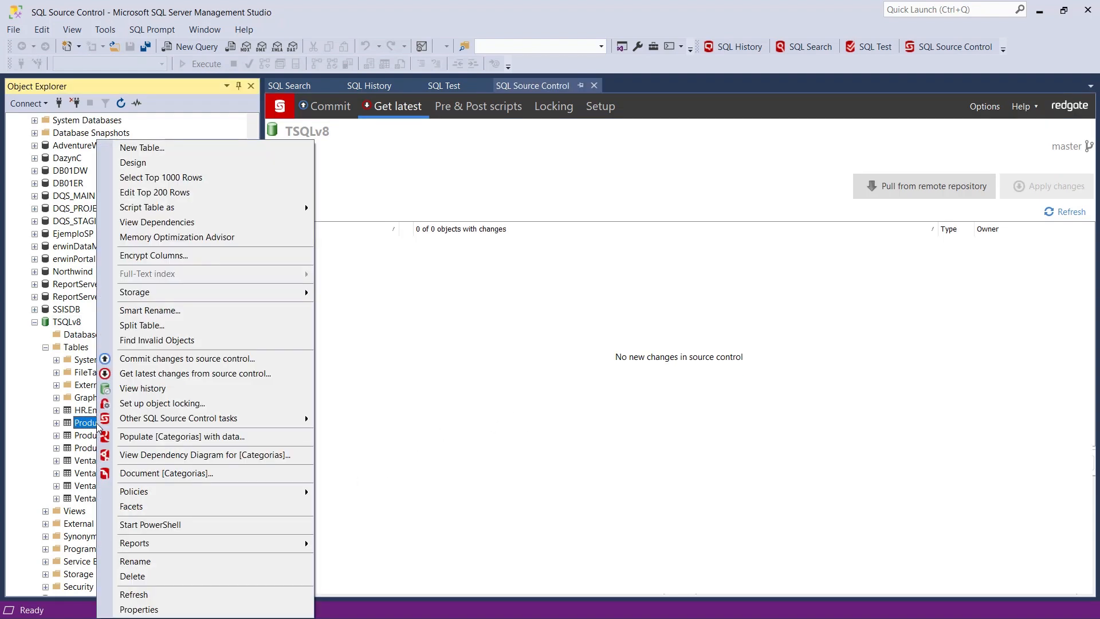
pyautogui.click(192, 374)
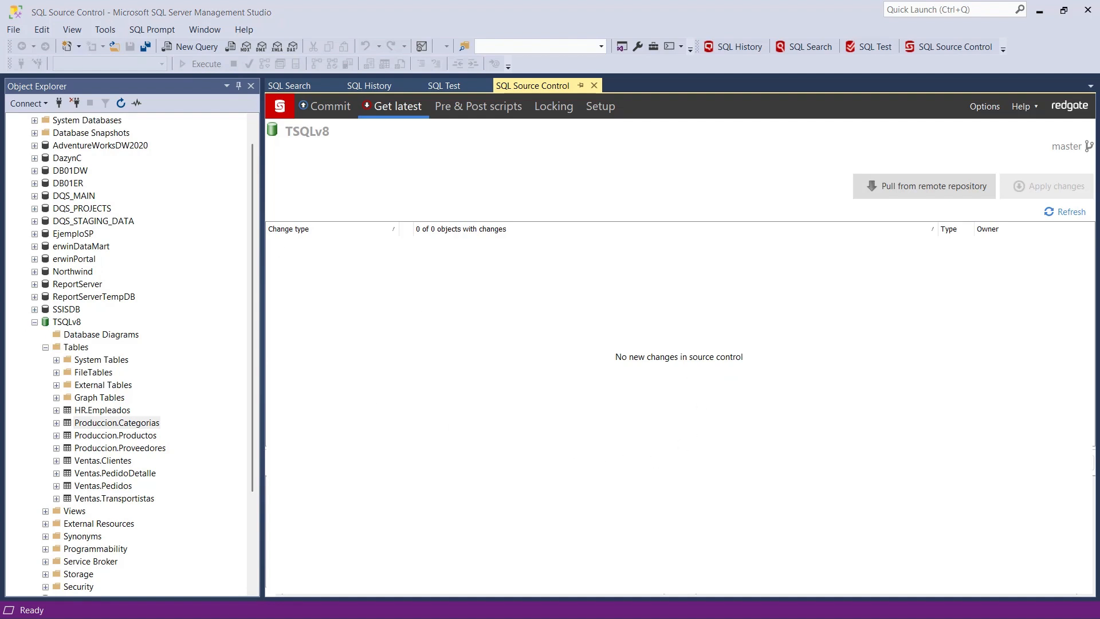
# Step: Add a nullable valoracion column of type nvarchar(50) to the Produccion.Proveedores table, then save and close its design
pyautogui.click(147, 453)
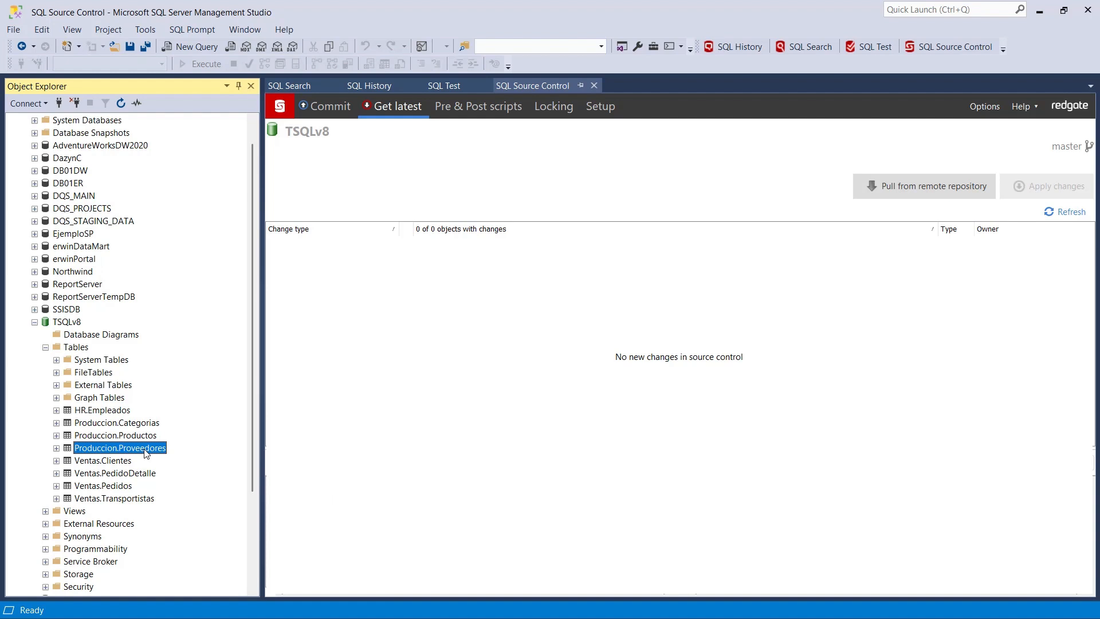
pyautogui.rightClick(146, 452)
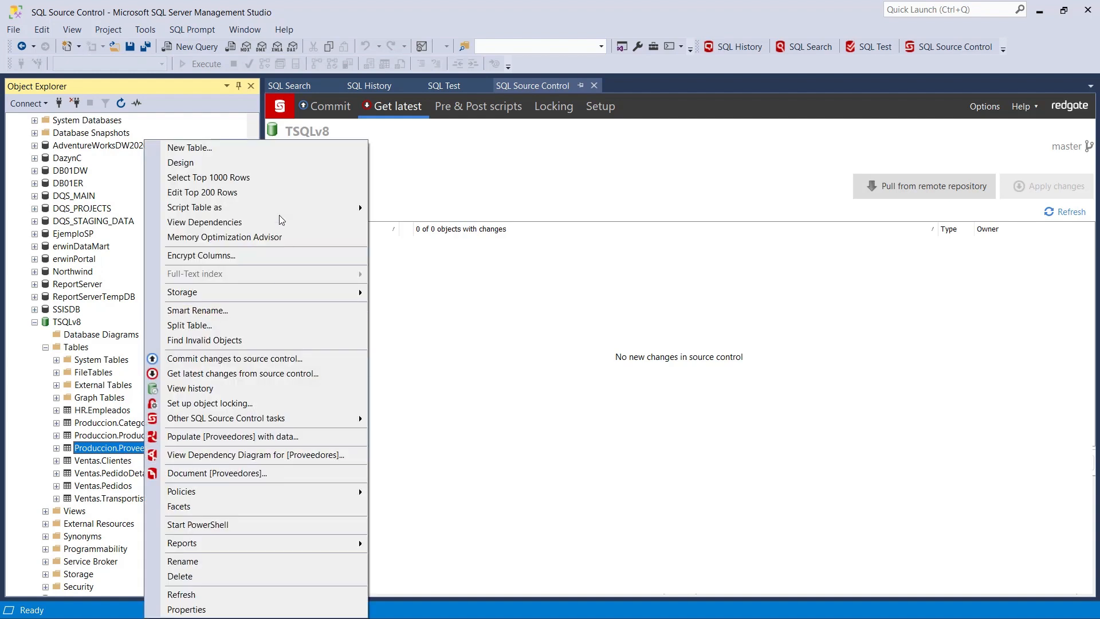
pyautogui.click(217, 166)
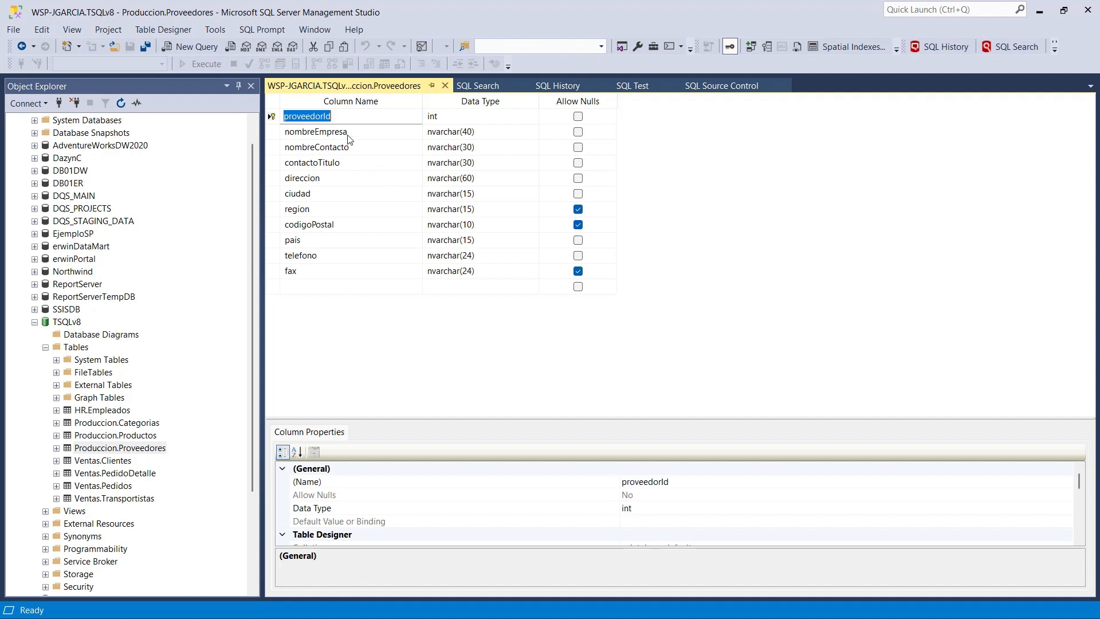
pyautogui.click(336, 286)
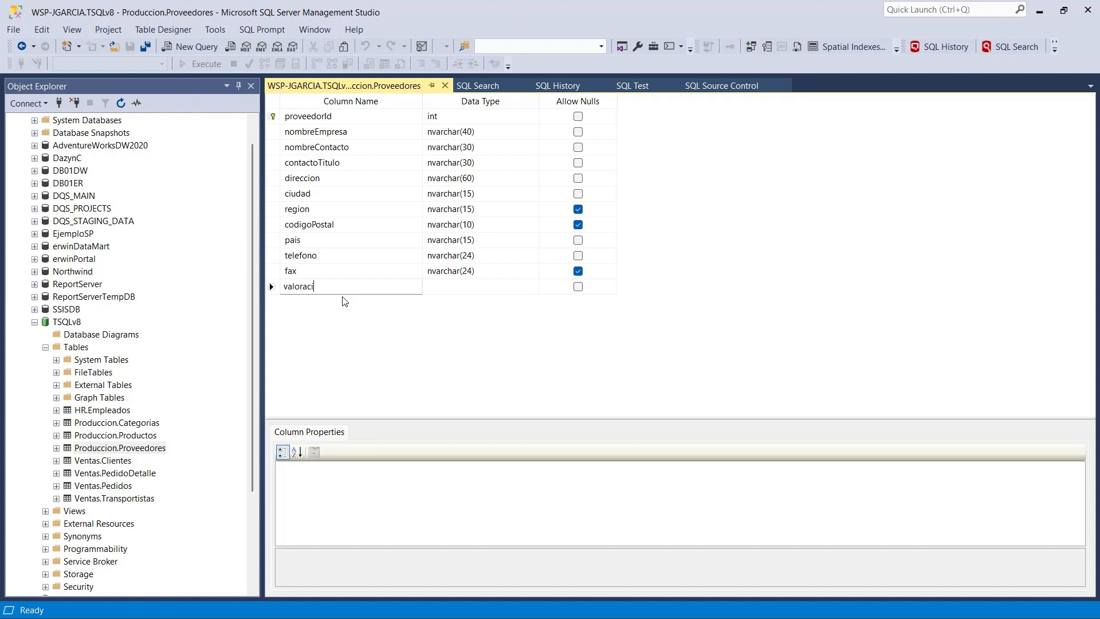
pyautogui.write('valoracion')
pyautogui.press('Tab')
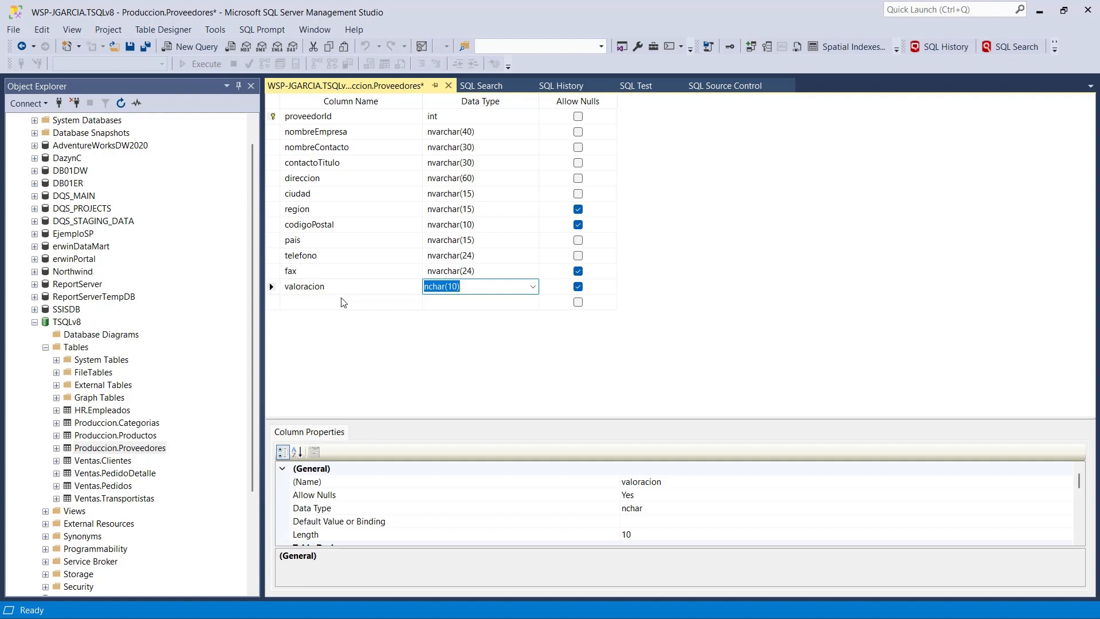
pyautogui.write('nvar')
pyautogui.click(467, 289)
pyautogui.press('Return')
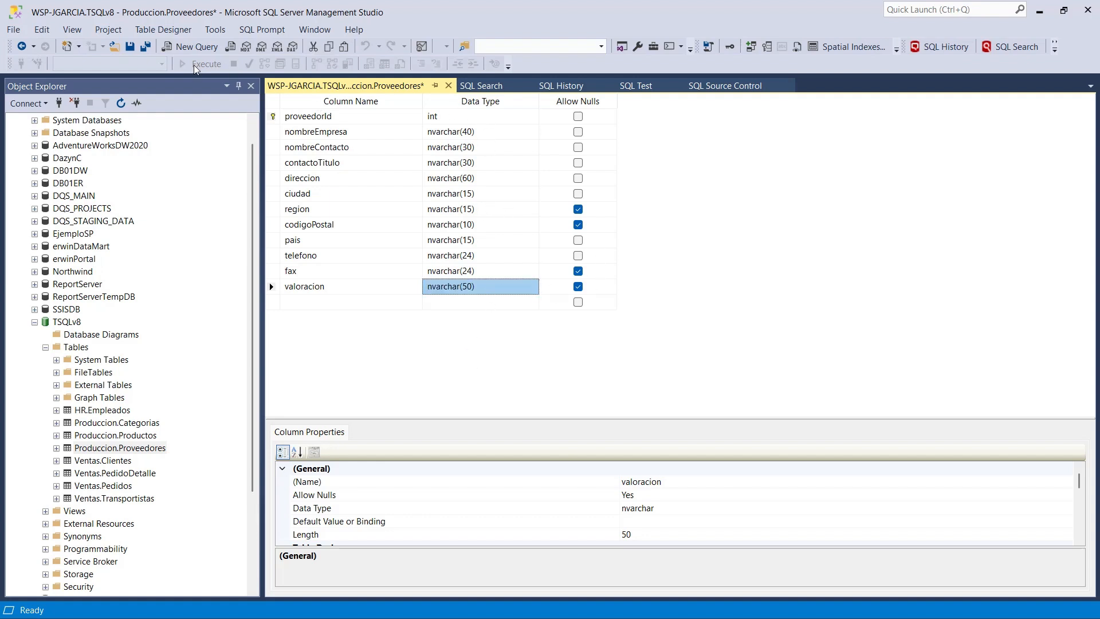
pyautogui.click(138, 49)
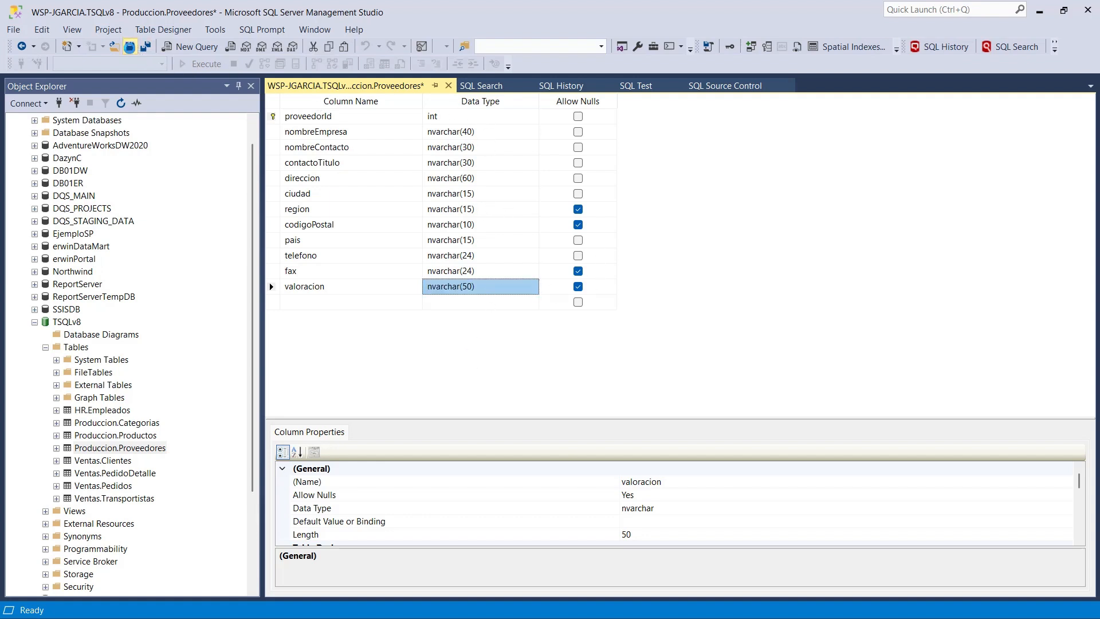
pyautogui.click(446, 86)
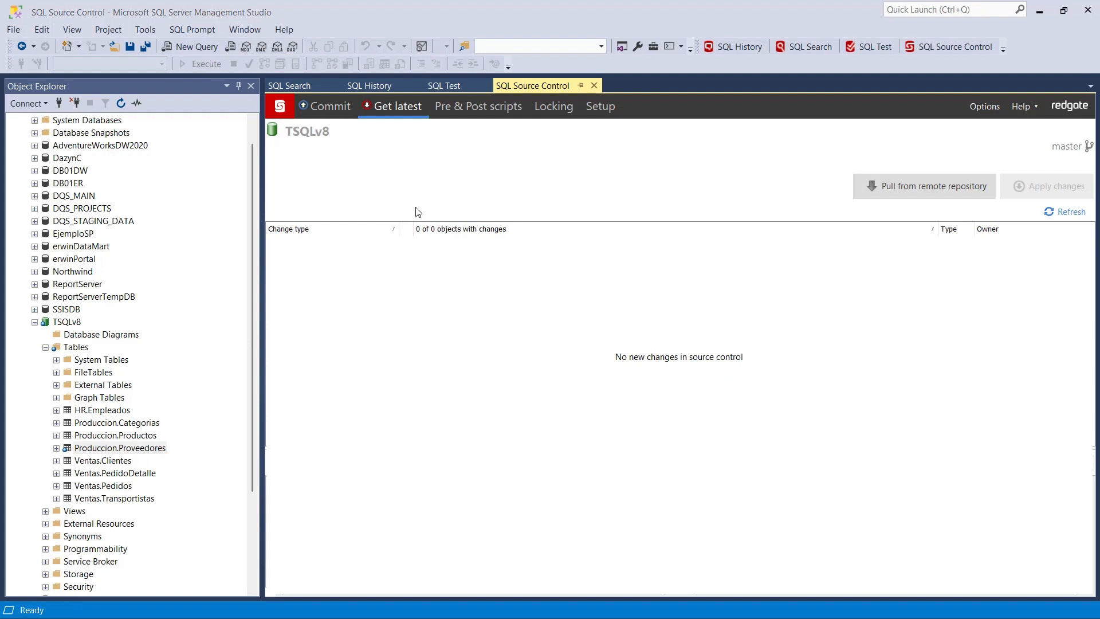
# Step: Review the Proveedores table difference and commit it with the comment "Inclusión del campo Valoracion en la tabla Proveeedores"
pyautogui.click(325, 107)
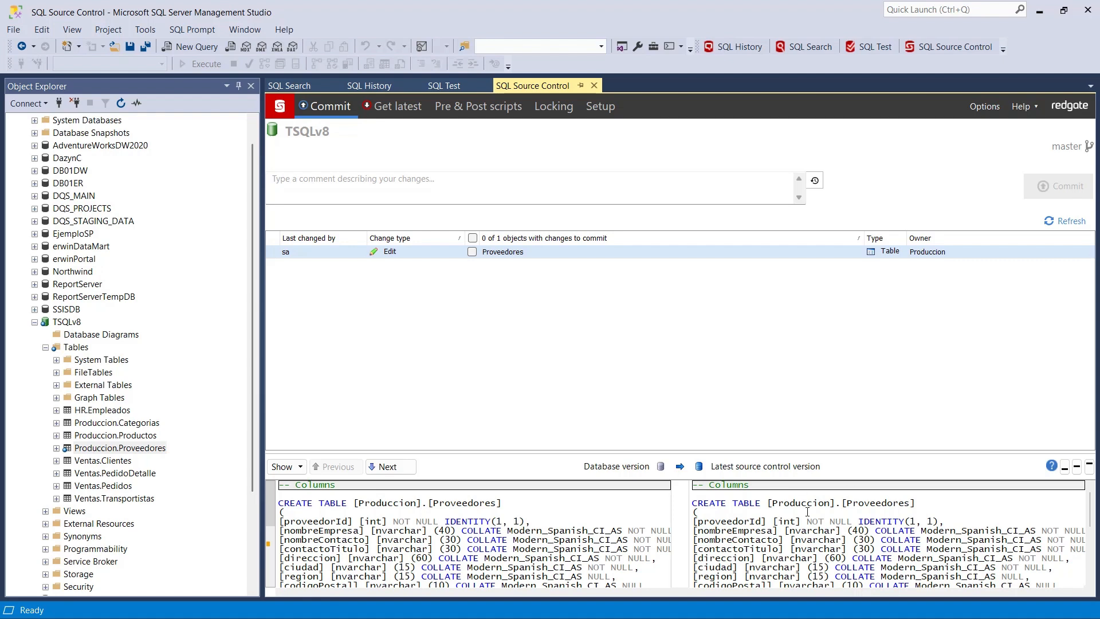
pyautogui.scroll(-3, 808, 512)
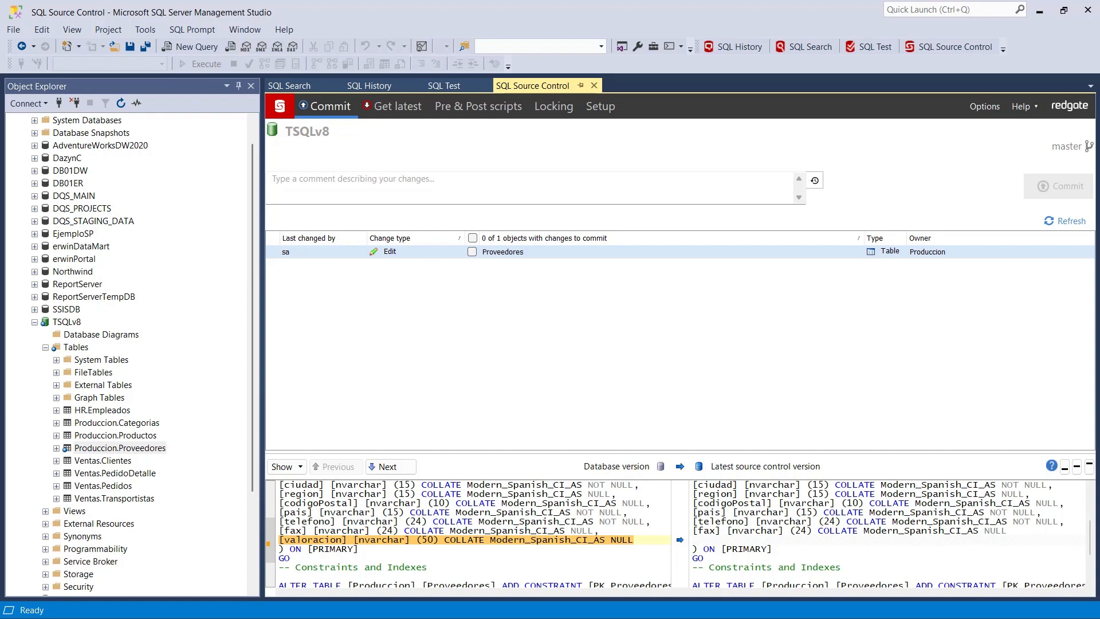
pyautogui.click(473, 253)
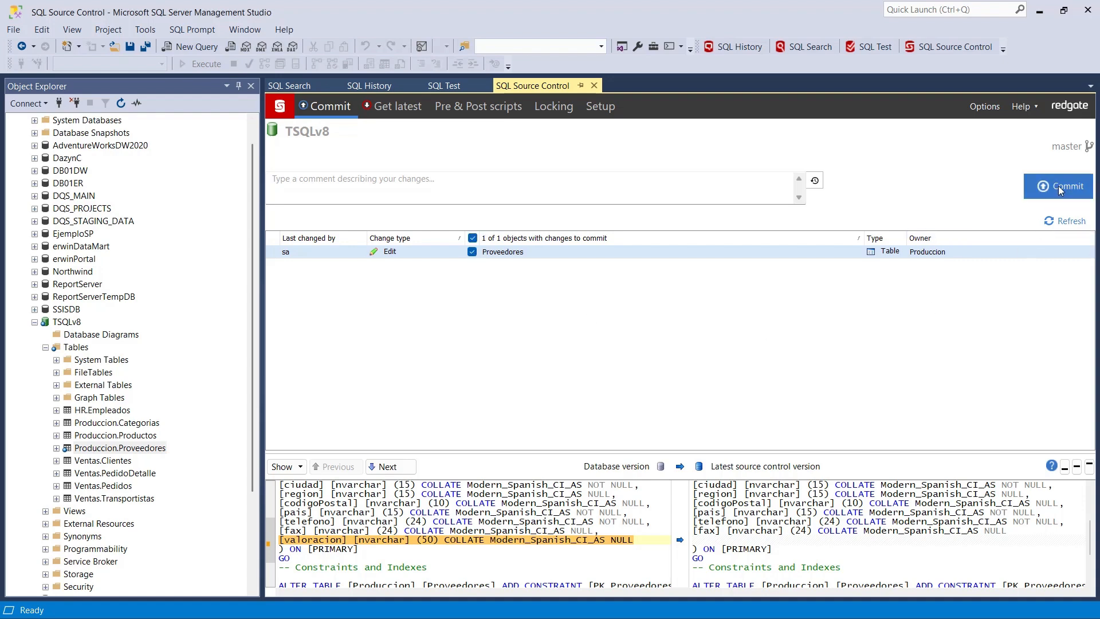
pyautogui.click(556, 180)
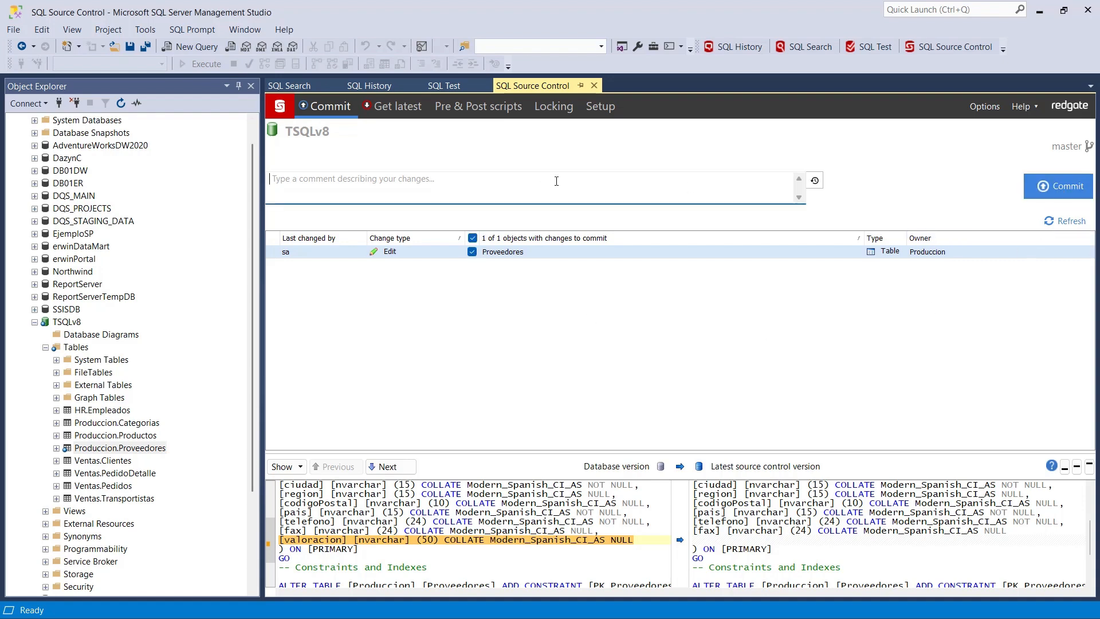
pyautogui.write('Inclu')
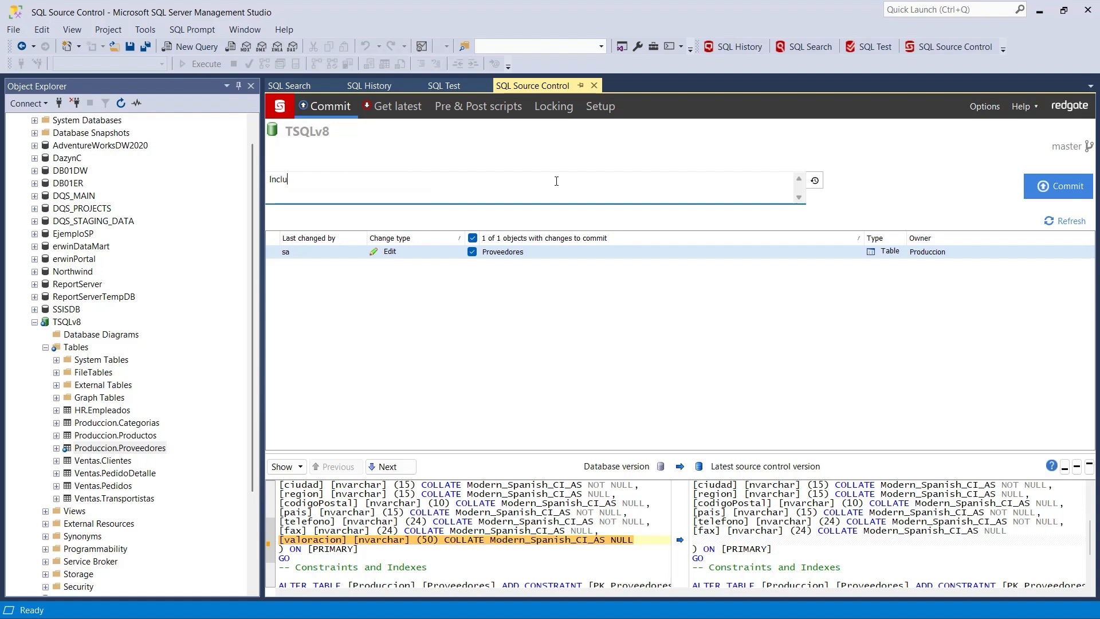
pyautogui.write('sión del campo Valoracion en la tabla Proveeedores')
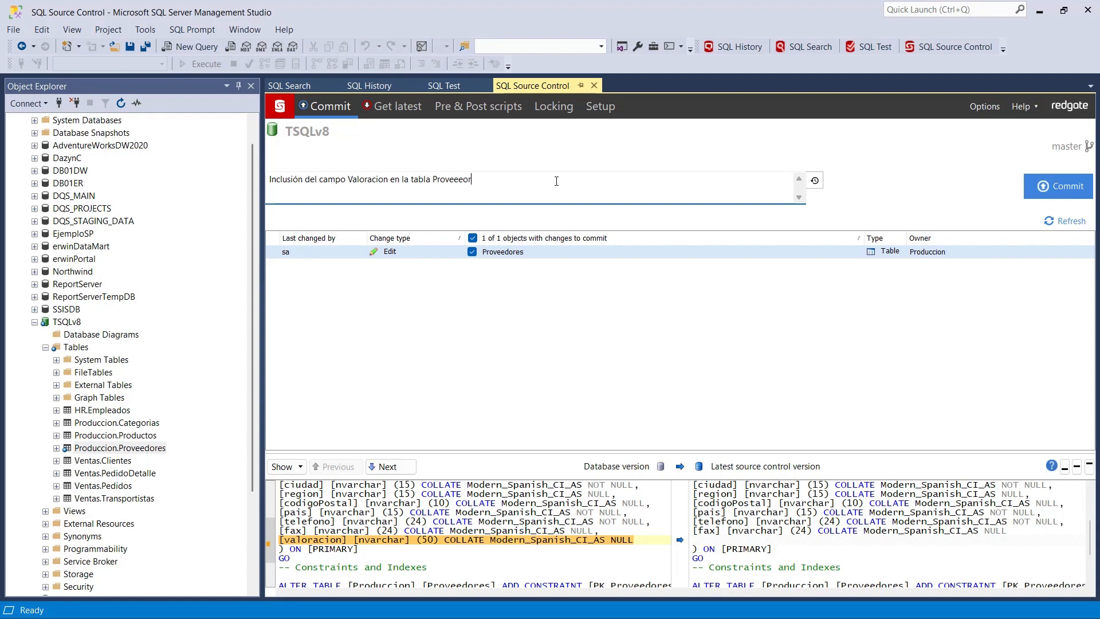
pyautogui.click(1067, 188)
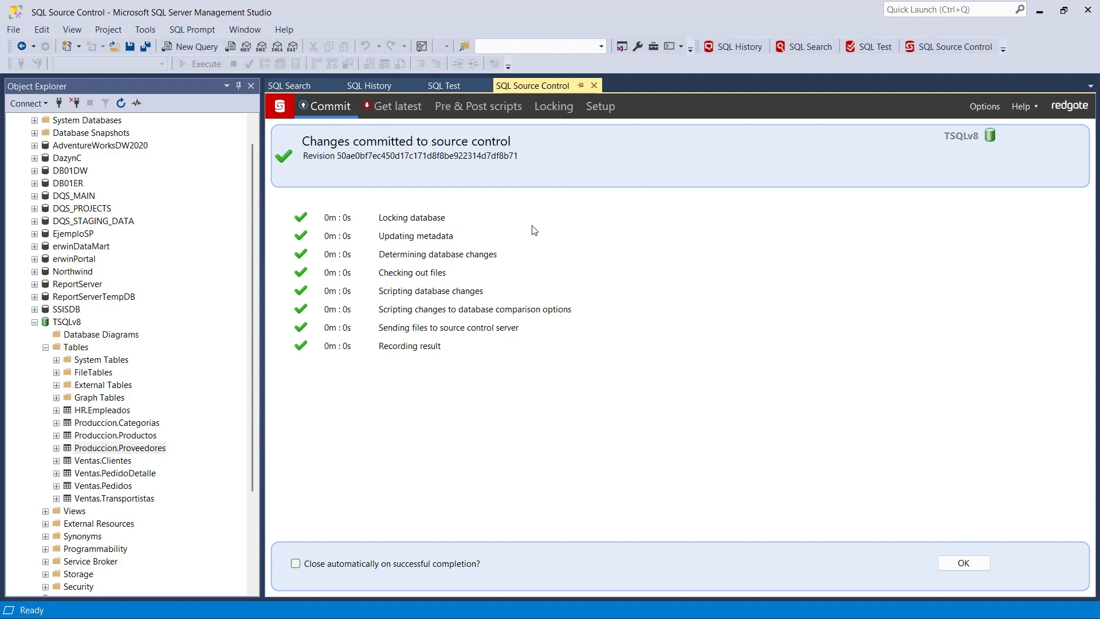
pyautogui.click(964, 565)
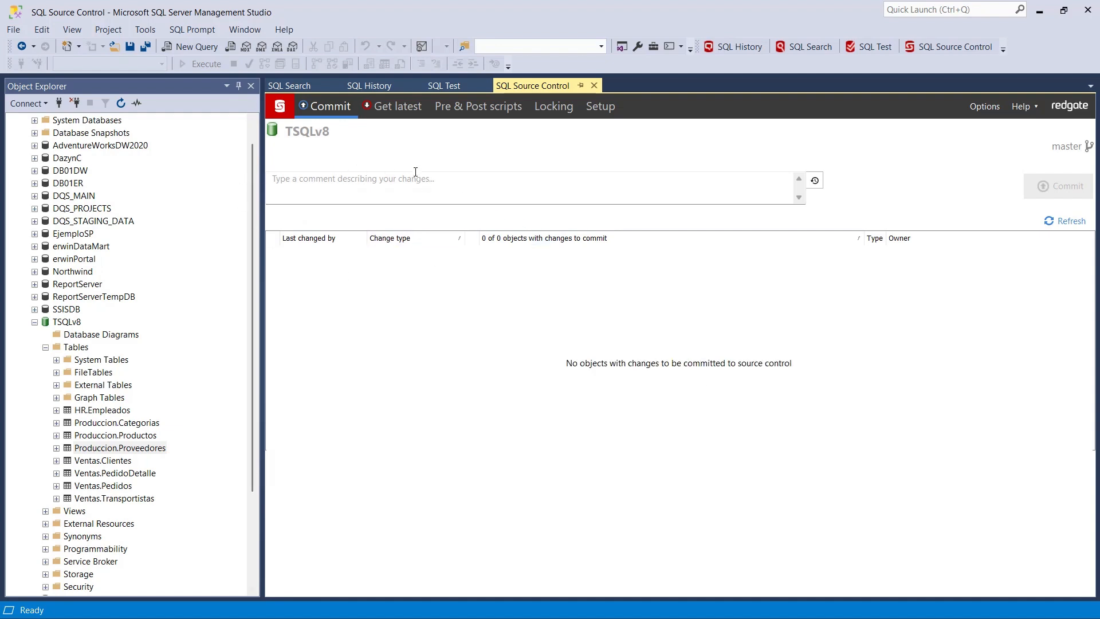
# Step: Check for latest changes, then view the Produccion.Proveedores revision history and inspect both commits in an enlarged window
pyautogui.click(403, 115)
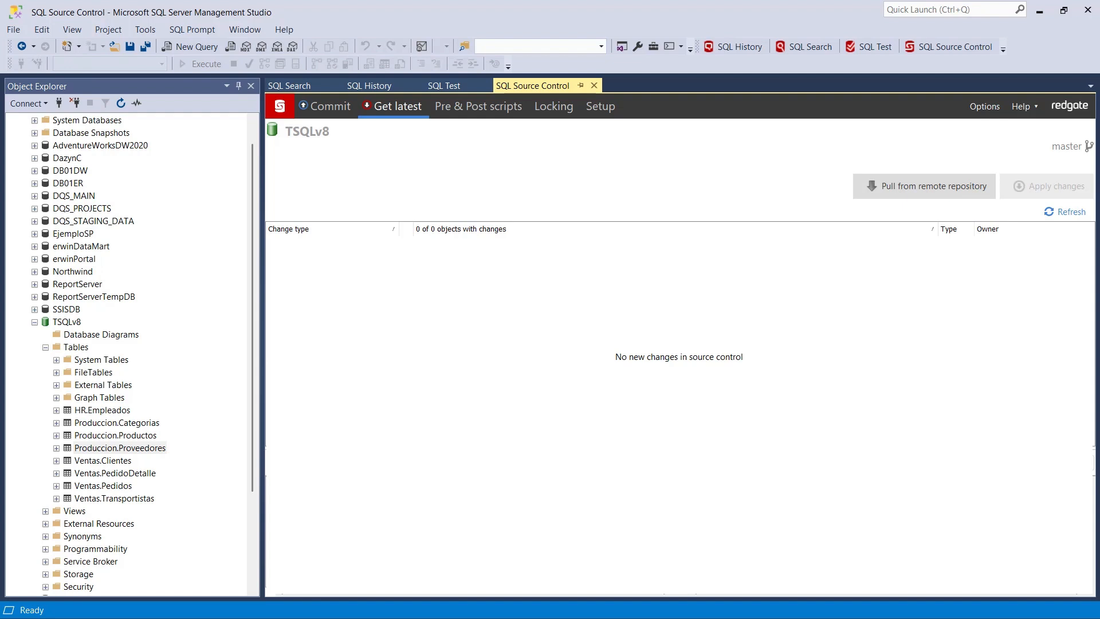
pyautogui.rightClick(119, 448)
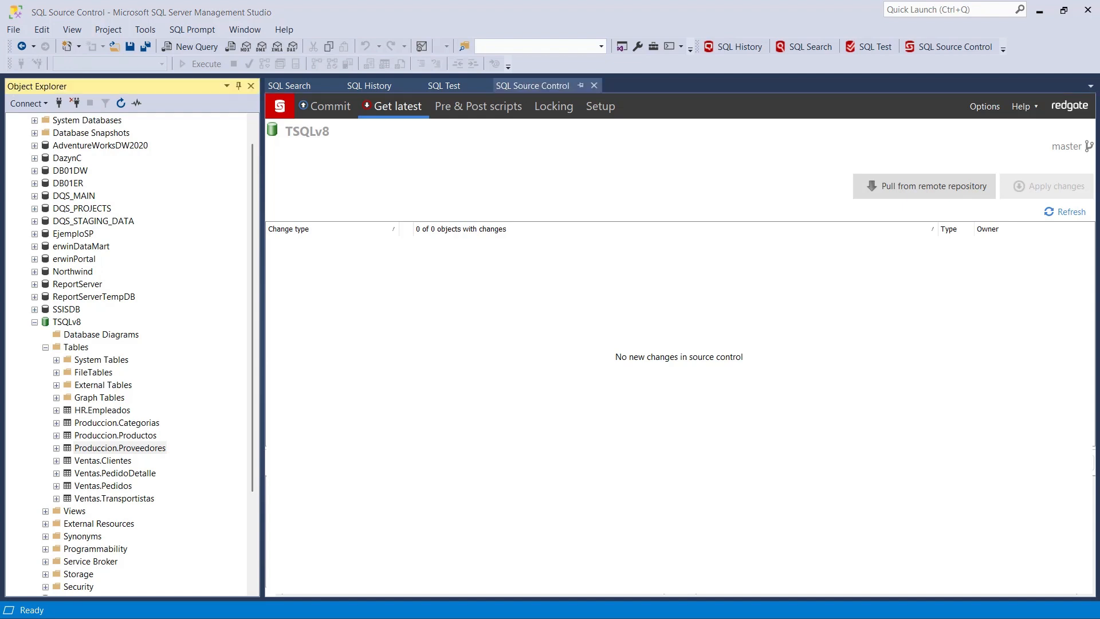
pyautogui.rightClick(122, 450)
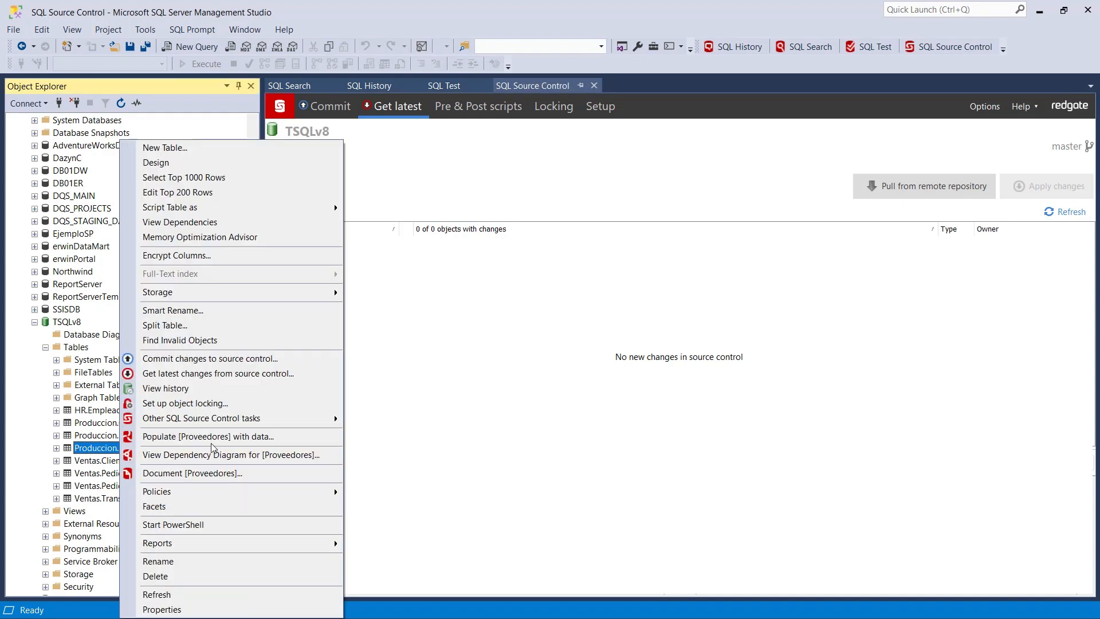
pyautogui.click(183, 394)
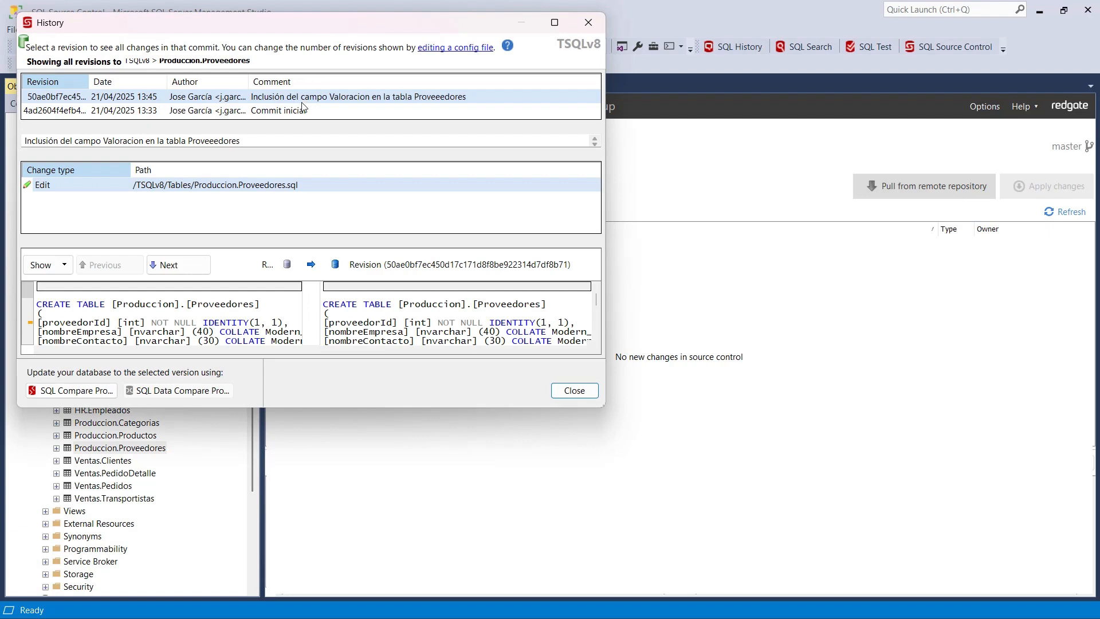
pyautogui.click(295, 112)
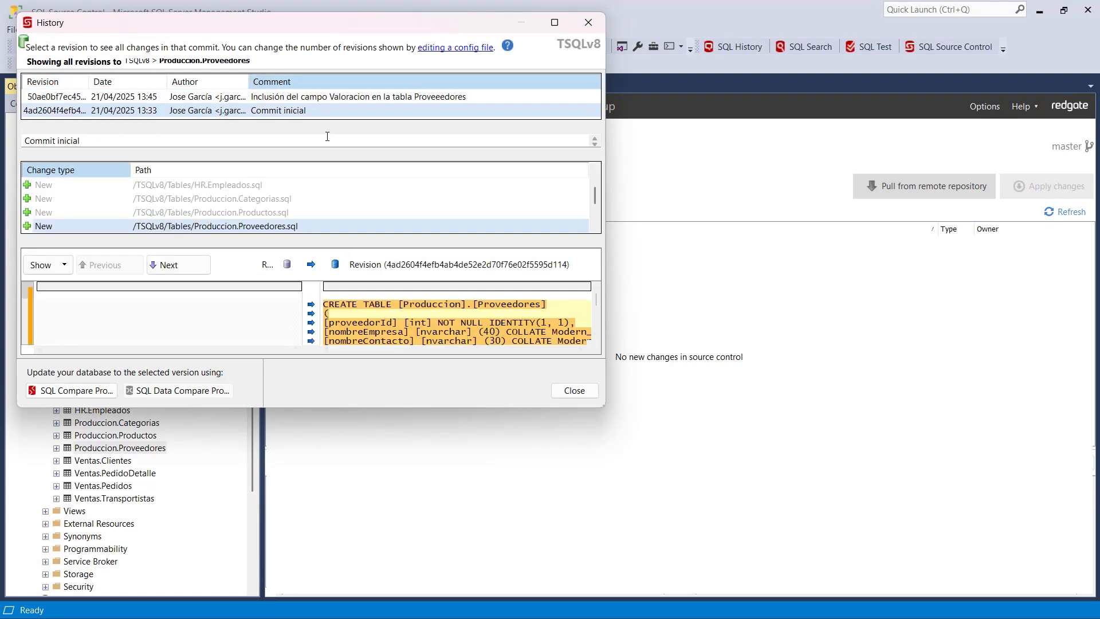
pyautogui.click(309, 98)
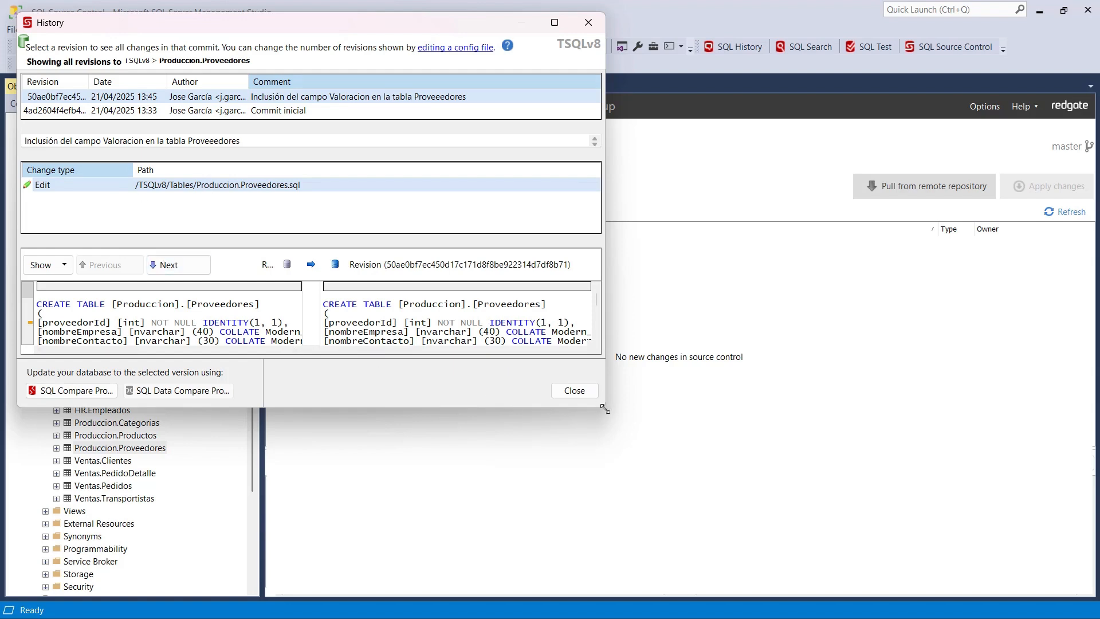
pyautogui.moveTo(602, 406); pyautogui.dragTo(930, 548)
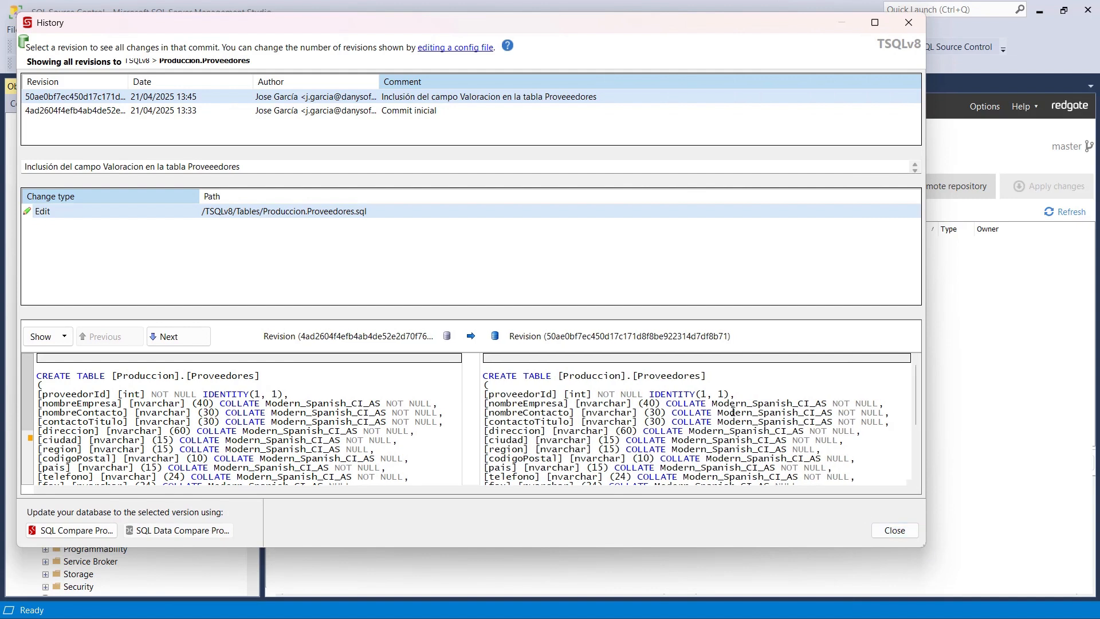
# Step: Compare the selected Proveedores revision from source control against the TSQLv8 database in SQL Compare, reviewing the source and target settings
pyautogui.click(87, 535)
pyautogui.scroll(-2, 775, 401)
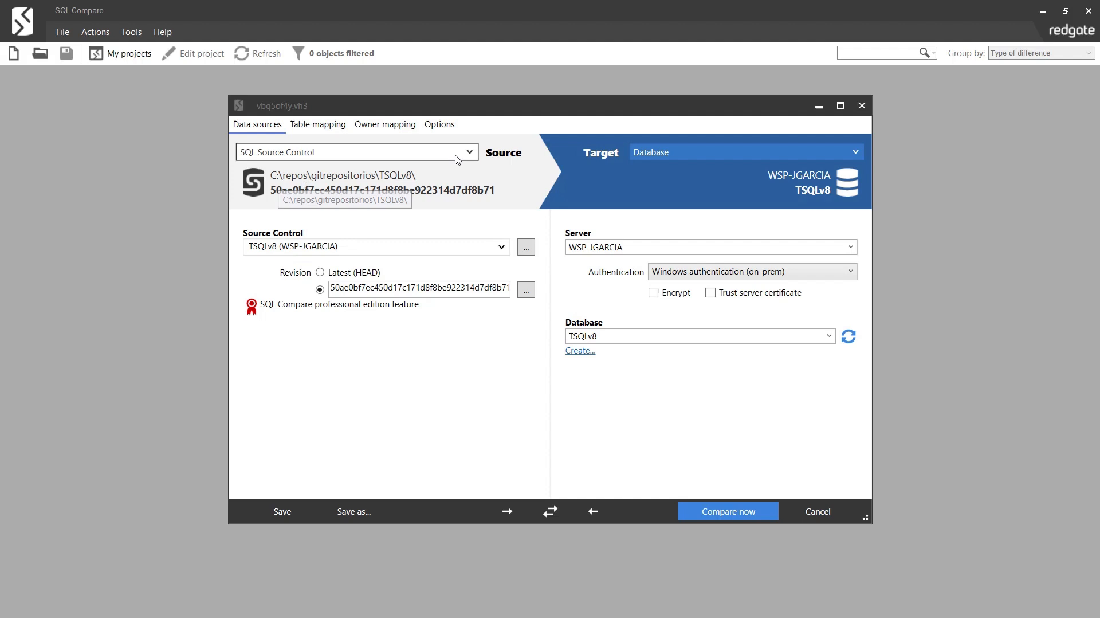
pyautogui.click(474, 151)
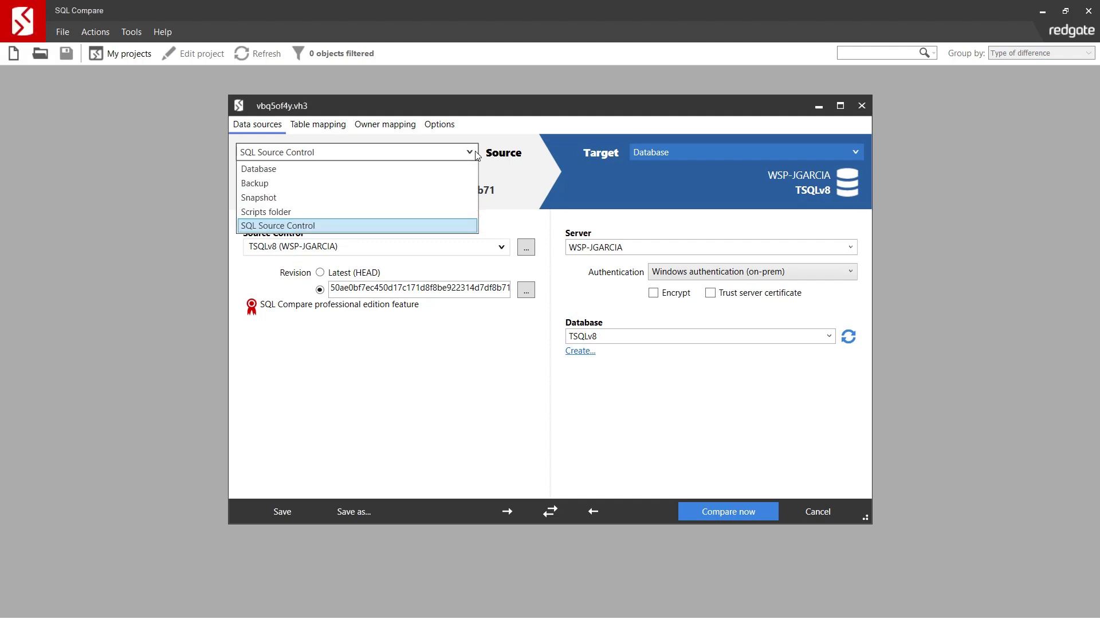
pyautogui.click(476, 153)
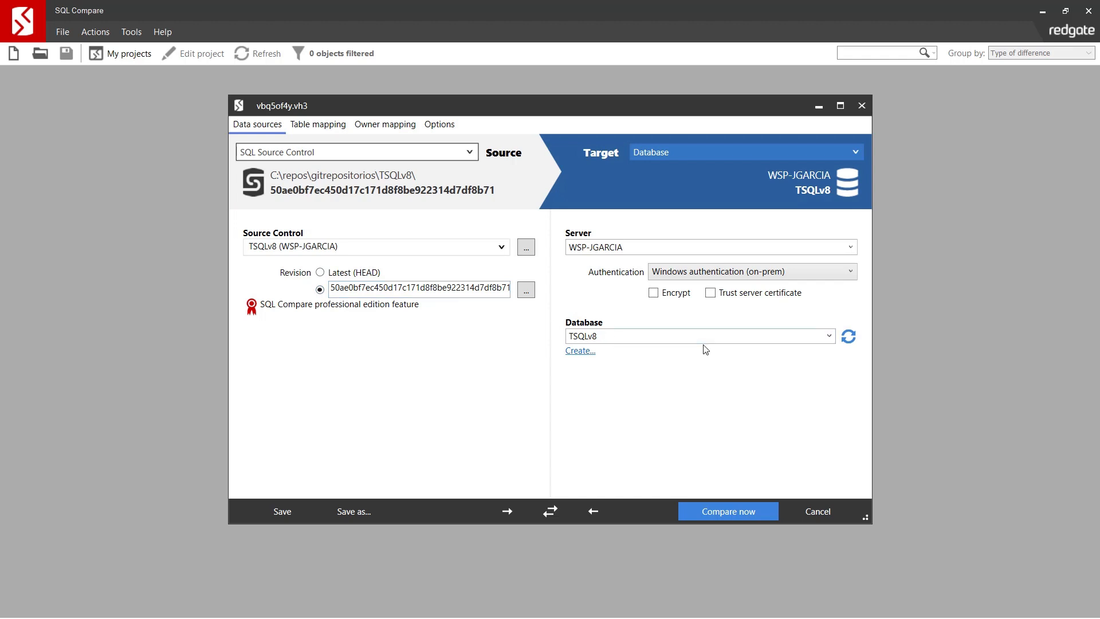
pyautogui.click(829, 336)
pyautogui.click(830, 337)
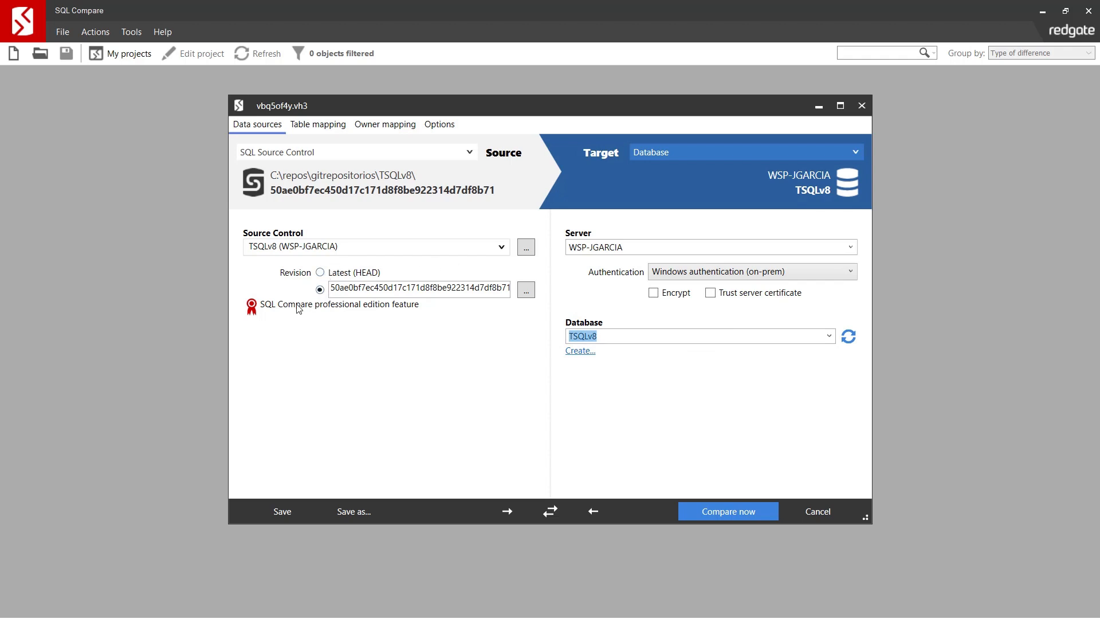
pyautogui.click(738, 517)
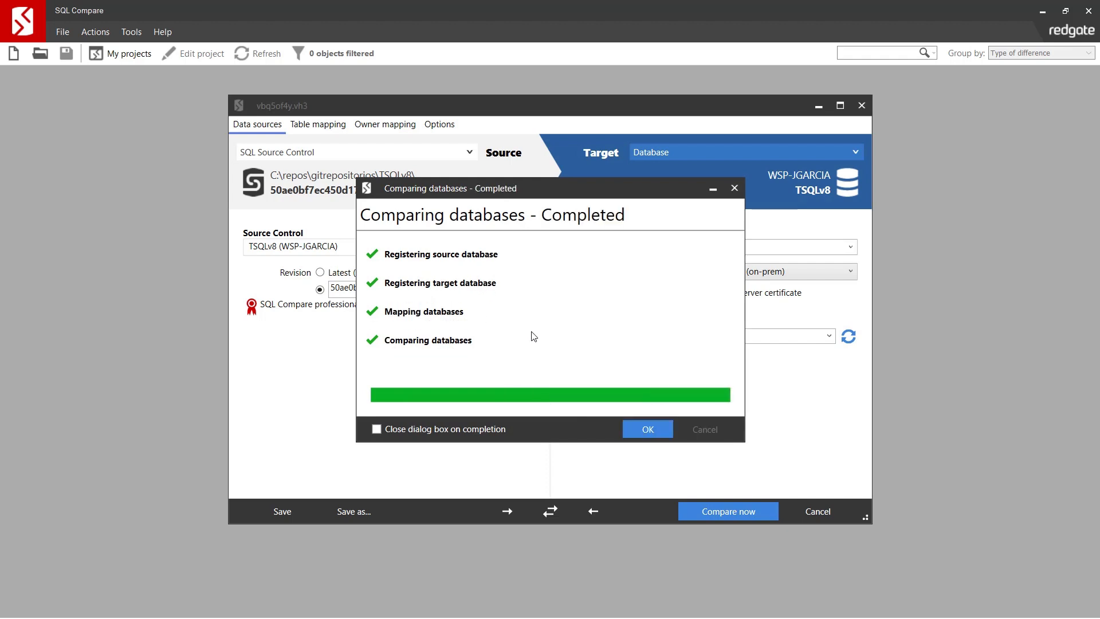
pyautogui.click(649, 429)
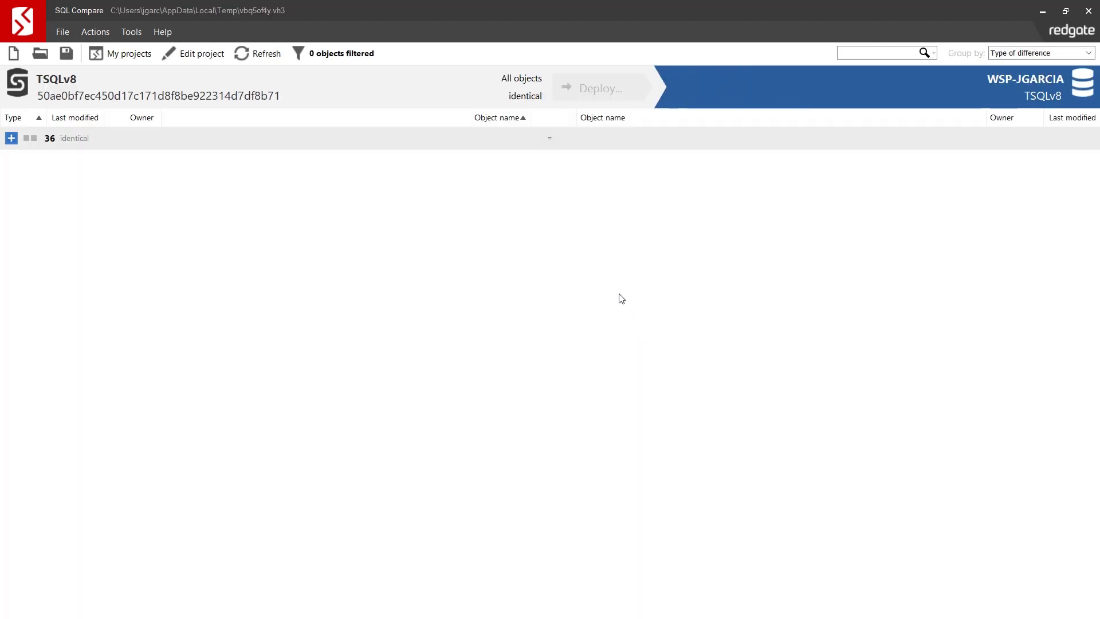
# Step: Examine the list of identical objects, then close the comparison without saving the project and close the revision history
pyautogui.click(11, 141)
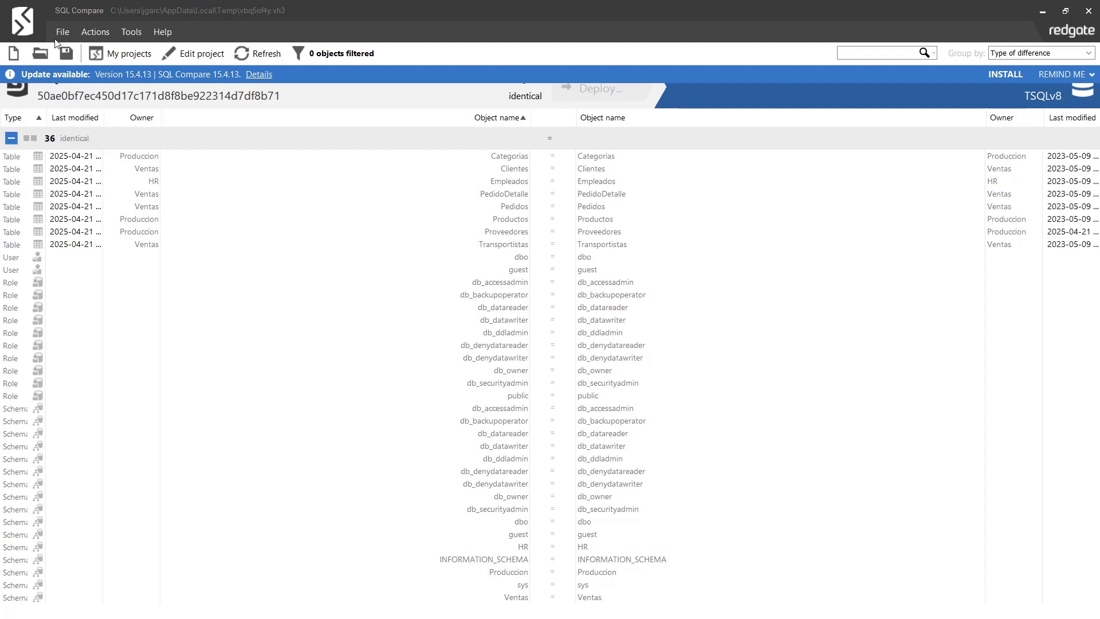
pyautogui.click(1088, 11)
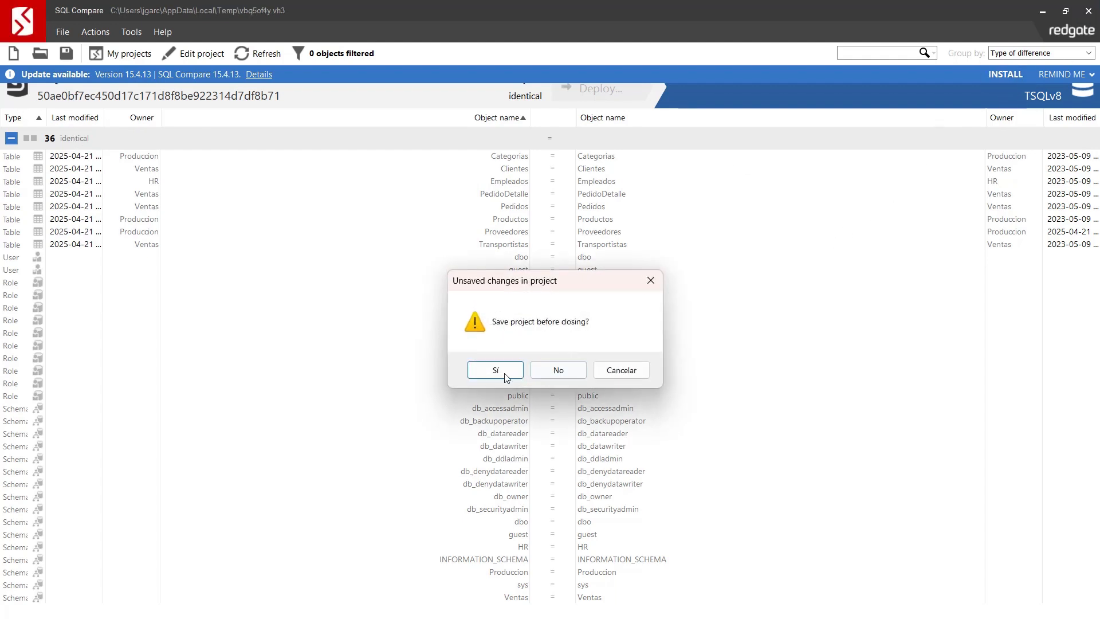
pyautogui.click(565, 375)
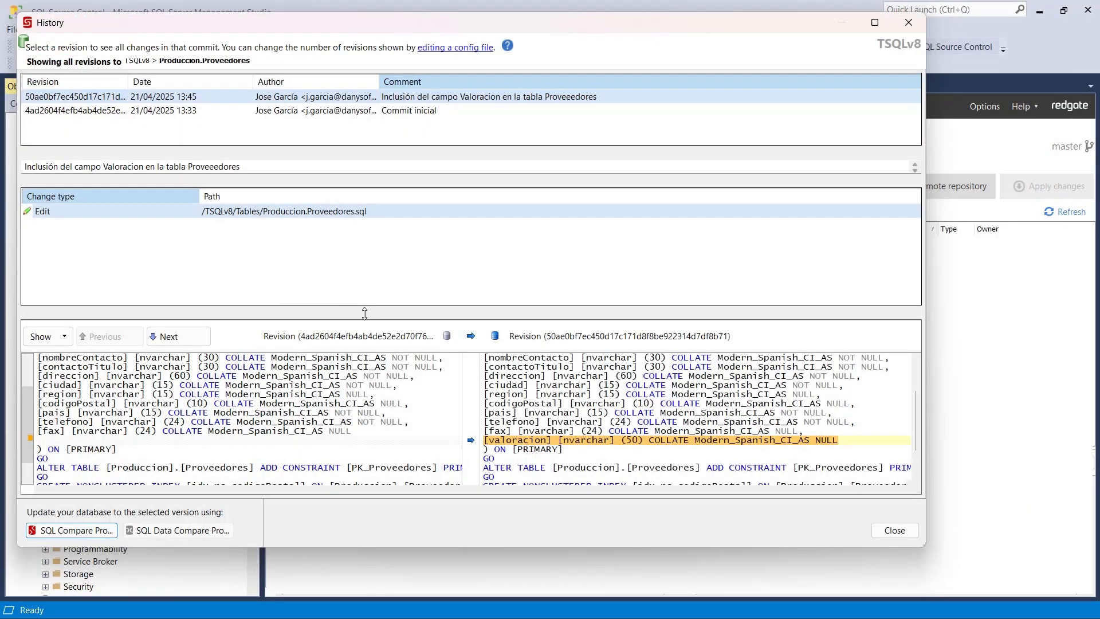
pyautogui.click(909, 23)
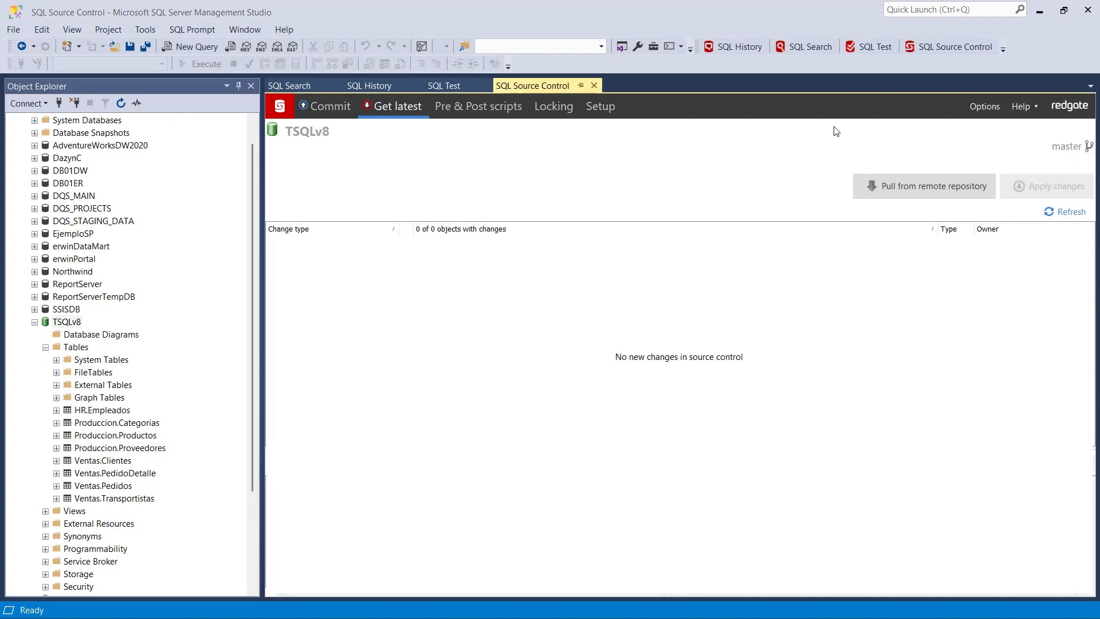
# Step: Review the TSQLv8 source control setup, including the development model explanation, and the Pre & Post-Deployment scripts page
pyautogui.click(602, 118)
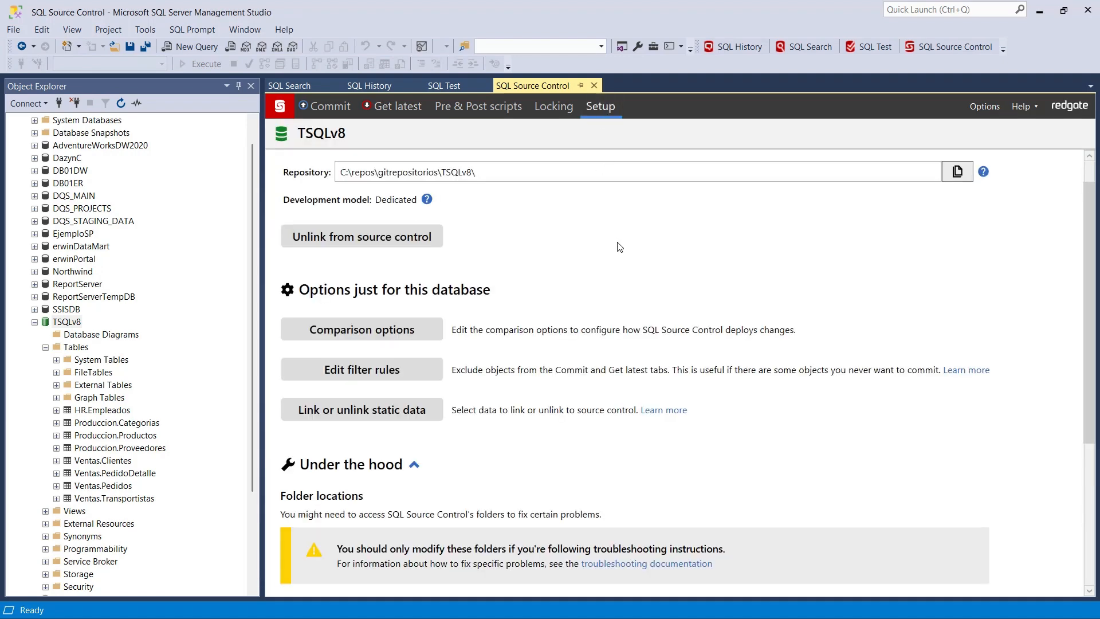
pyautogui.scroll(1, 599, 247)
pyautogui.click(426, 236)
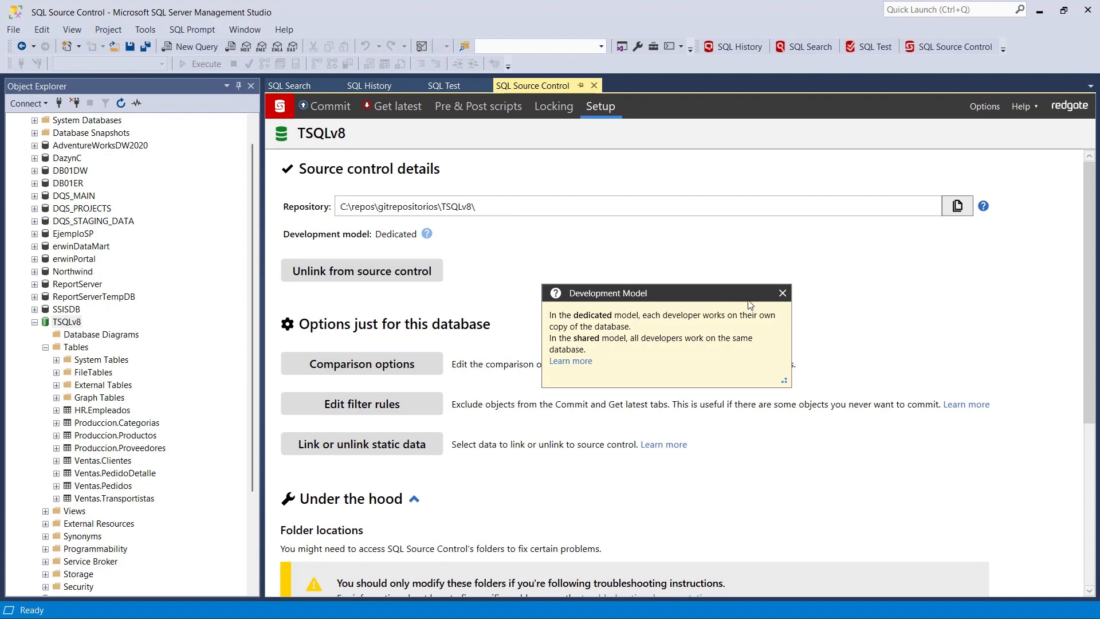
pyautogui.click(783, 294)
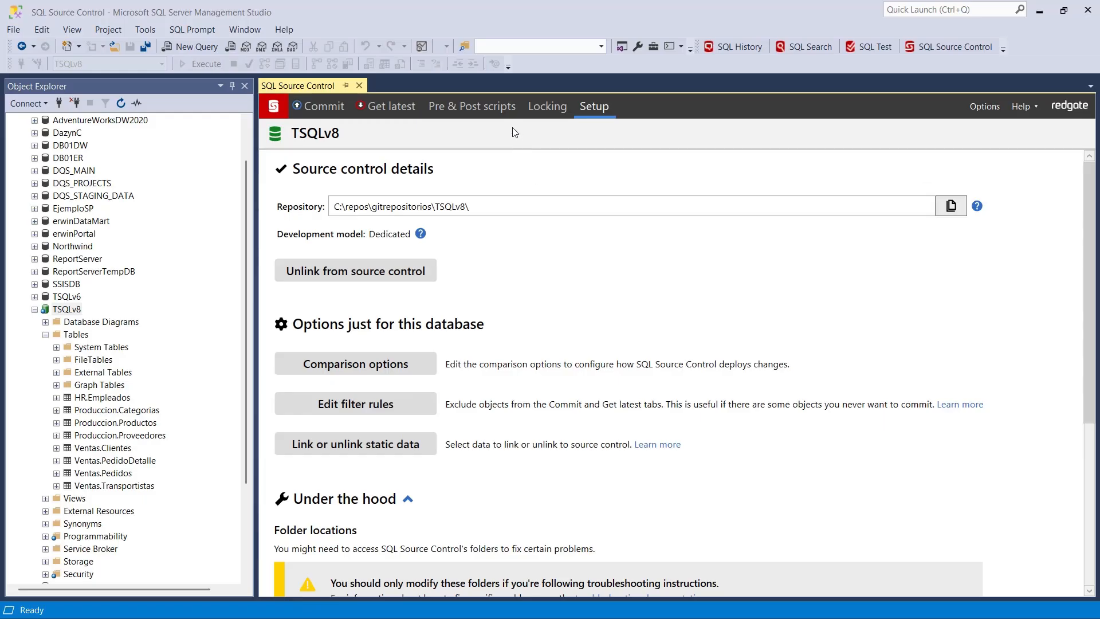
pyautogui.click(480, 109)
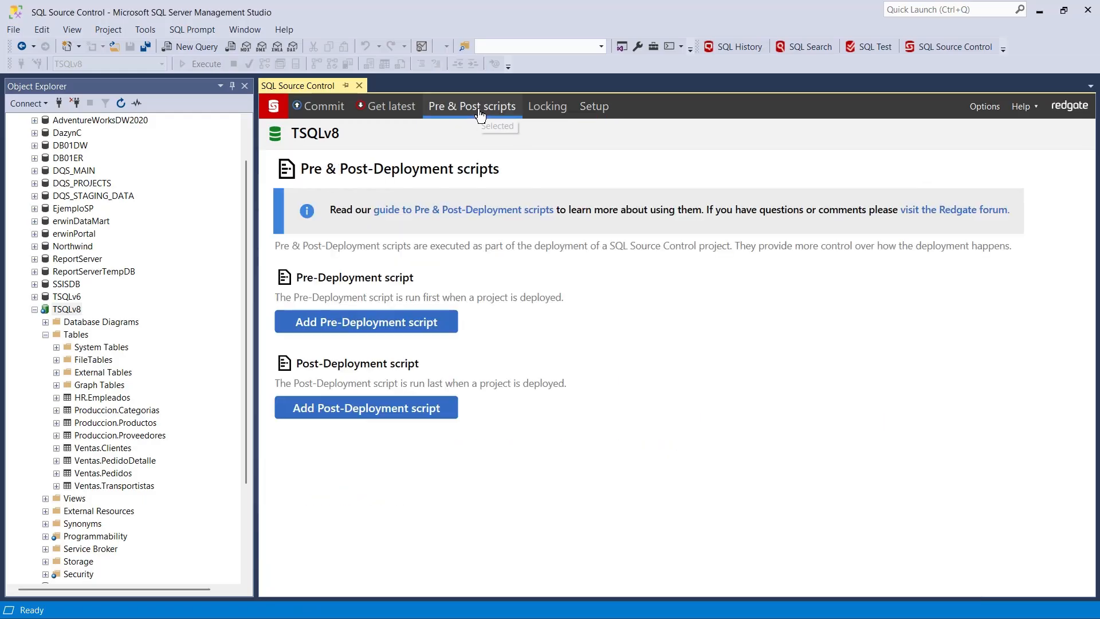
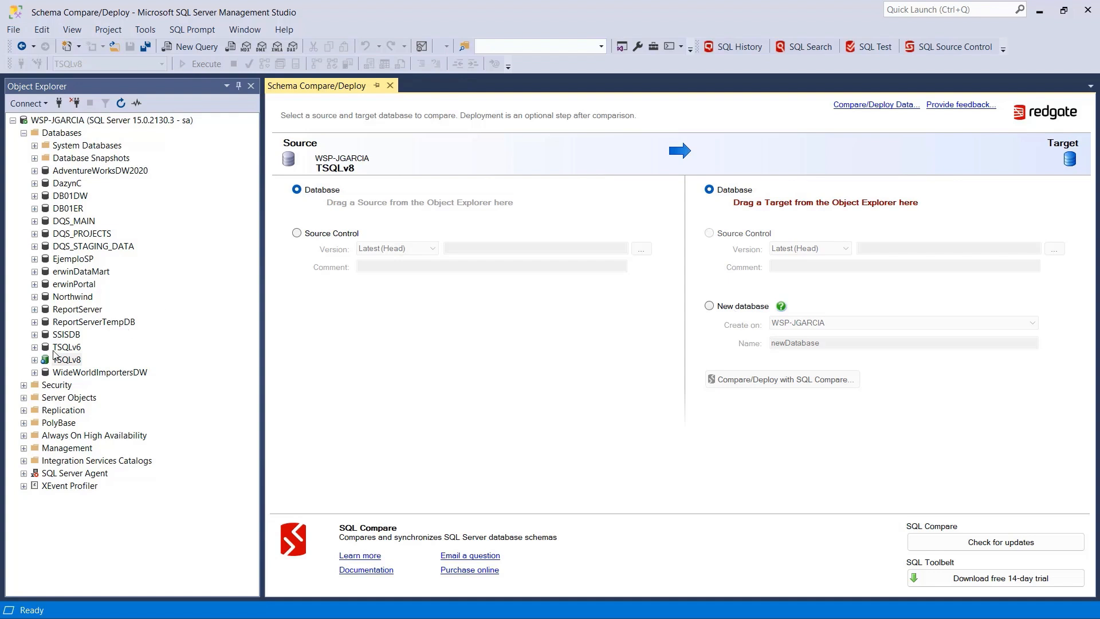
# Step: Set TSQLv6 as the target database of the TSQLv8 schema comparison and open it in SQL Compare
pyautogui.moveTo(60, 356); pyautogui.dragTo(931, 190)
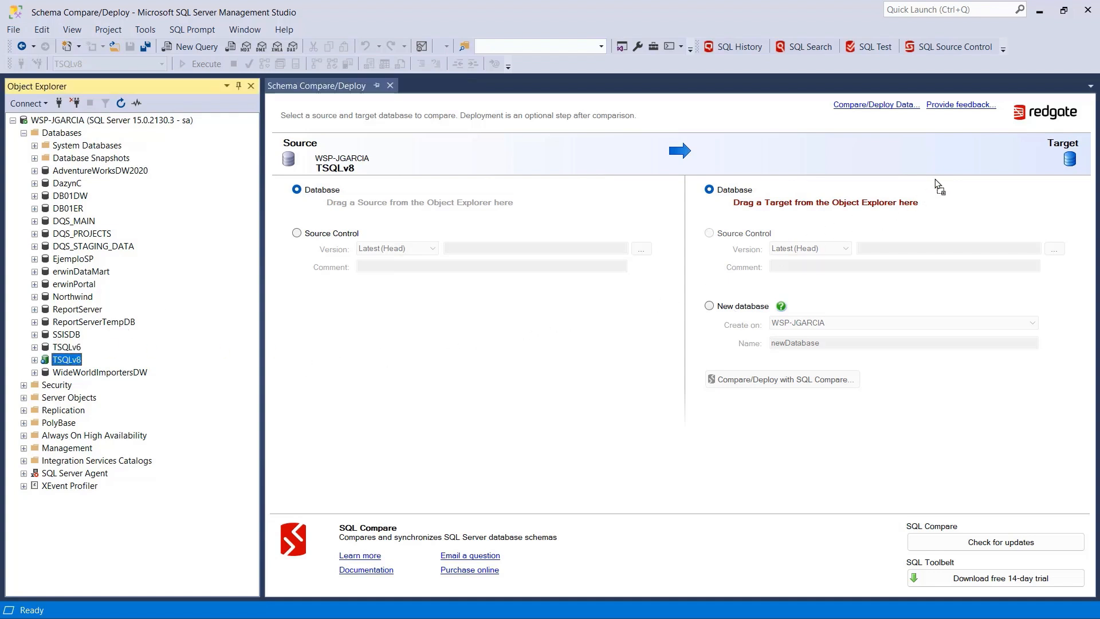
pyautogui.moveTo(965, 149); pyautogui.dragTo(965, 149)
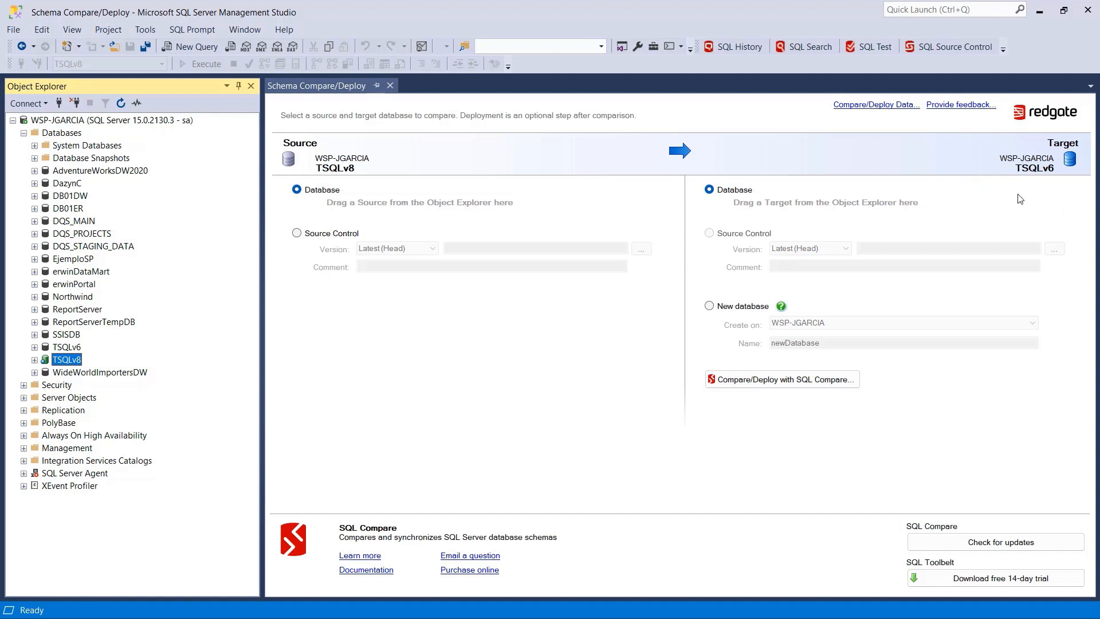
pyautogui.click(789, 386)
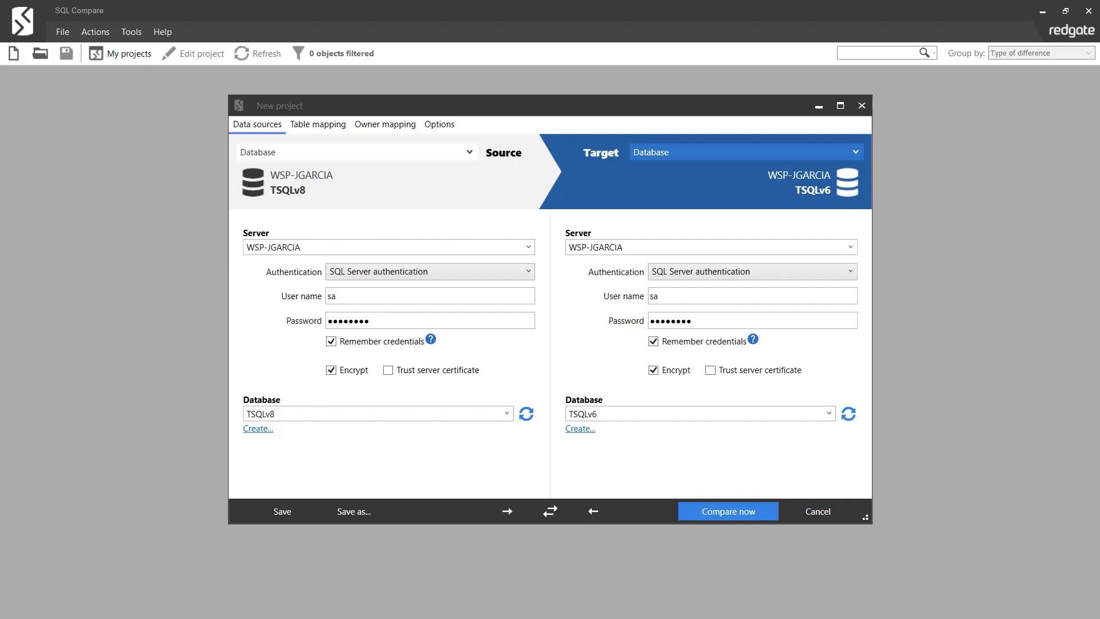
# Step: Set the source and target connections to Windows authentication (on-prem), with encryption off and the server certificate trusted
pyautogui.click(530, 272)
pyautogui.click(422, 288)
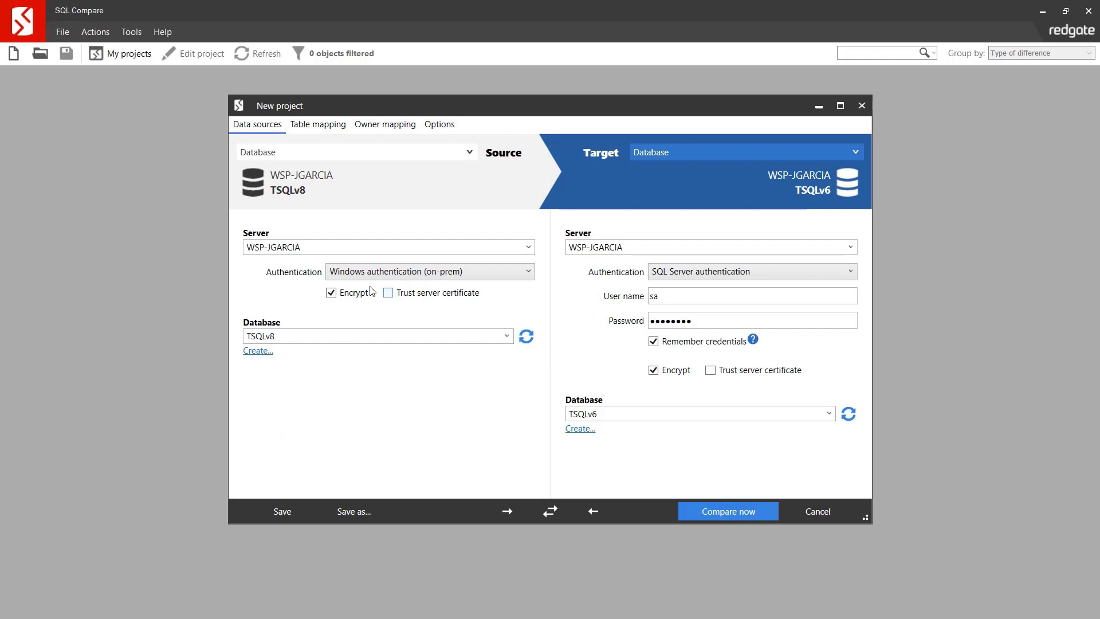
pyautogui.click(331, 293)
pyautogui.click(850, 274)
pyautogui.click(682, 290)
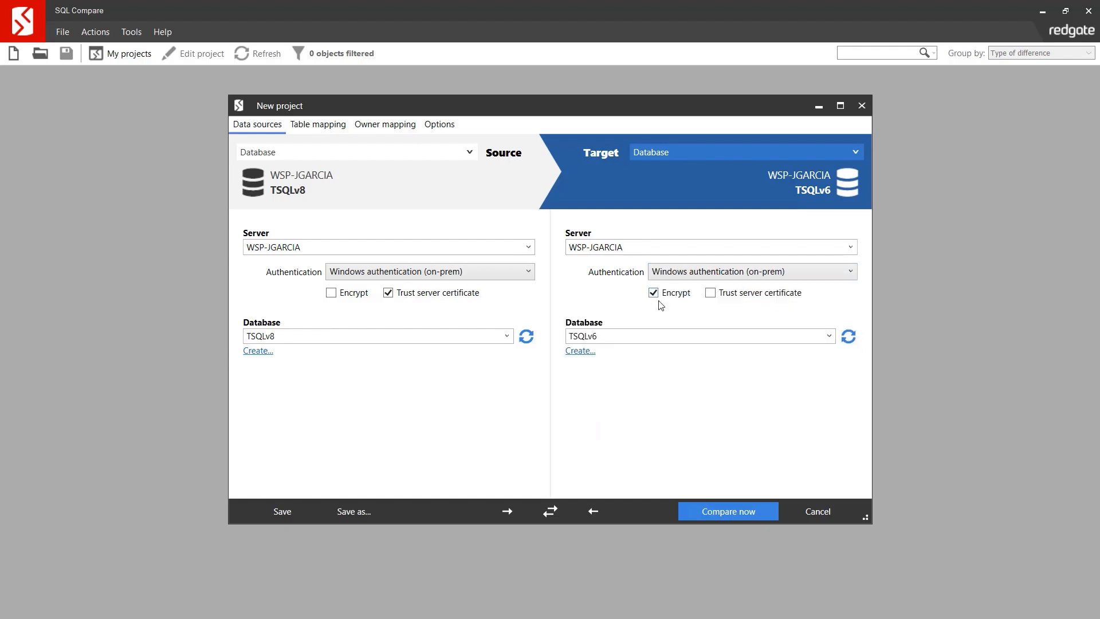
pyautogui.click(665, 293)
pyautogui.click(711, 293)
# Step: Review the available data source types for the target and source, and check the source database list
pyautogui.click(855, 152)
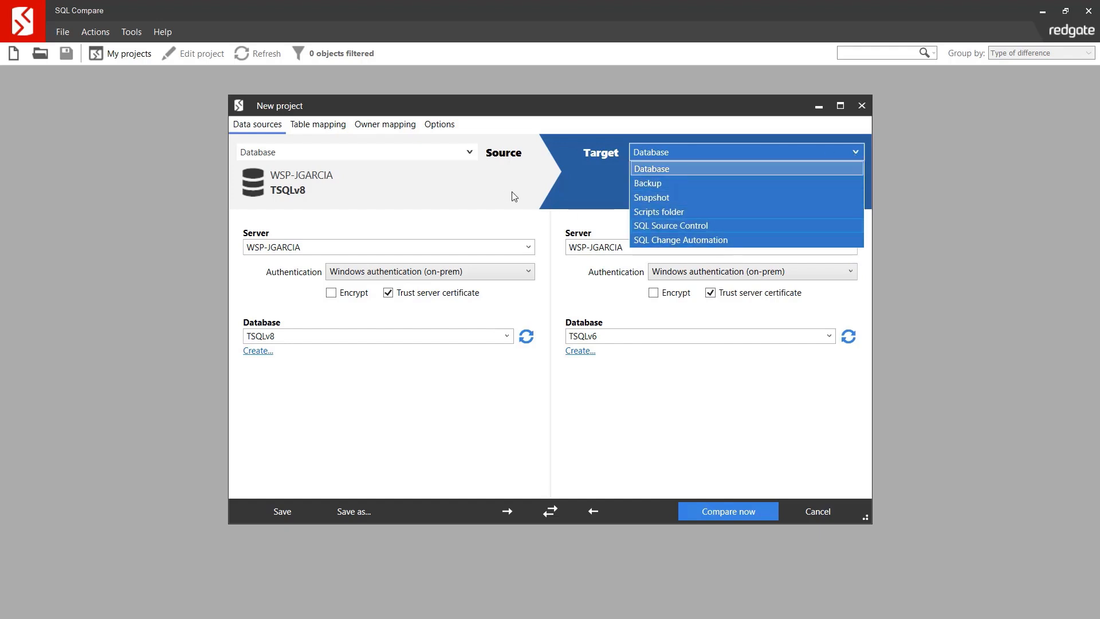
pyautogui.click(326, 140)
pyautogui.click(276, 149)
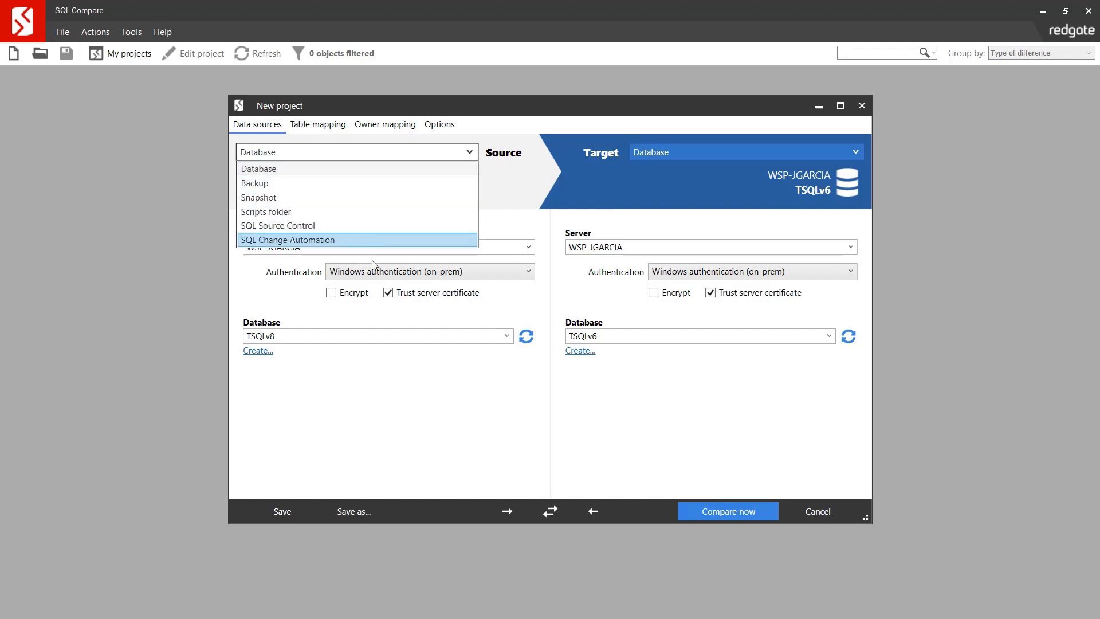
pyautogui.click(376, 308)
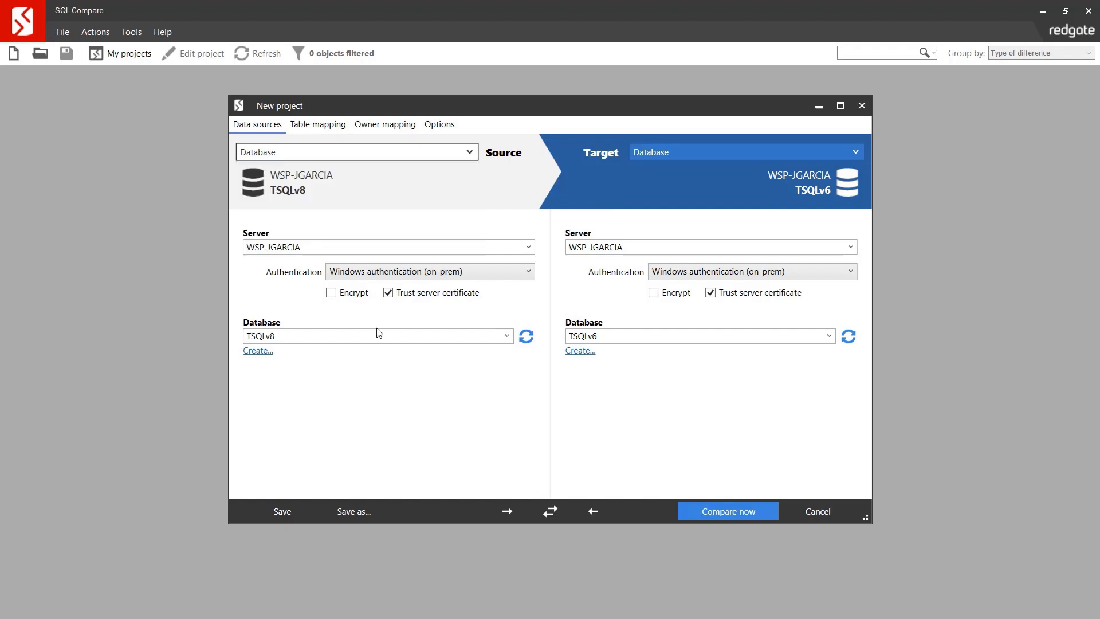
pyautogui.click(508, 337)
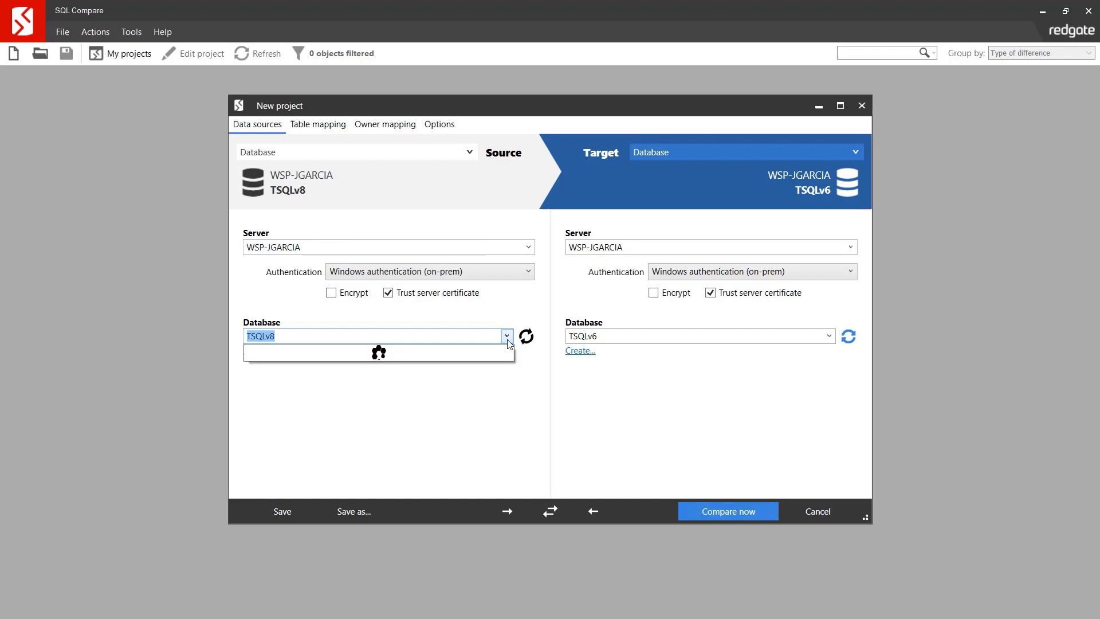
pyautogui.click(533, 361)
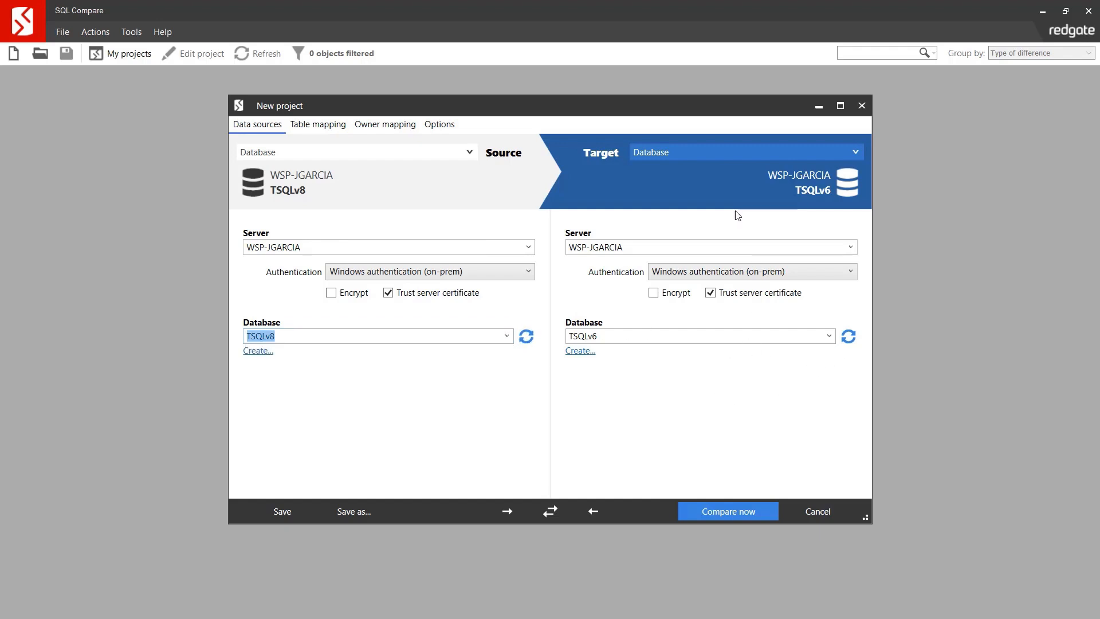
# Step: Examine the table mapping between TSQLv8 and TSQLv6, including the column mapping of the partially mapped Proveedores table
pyautogui.click(317, 126)
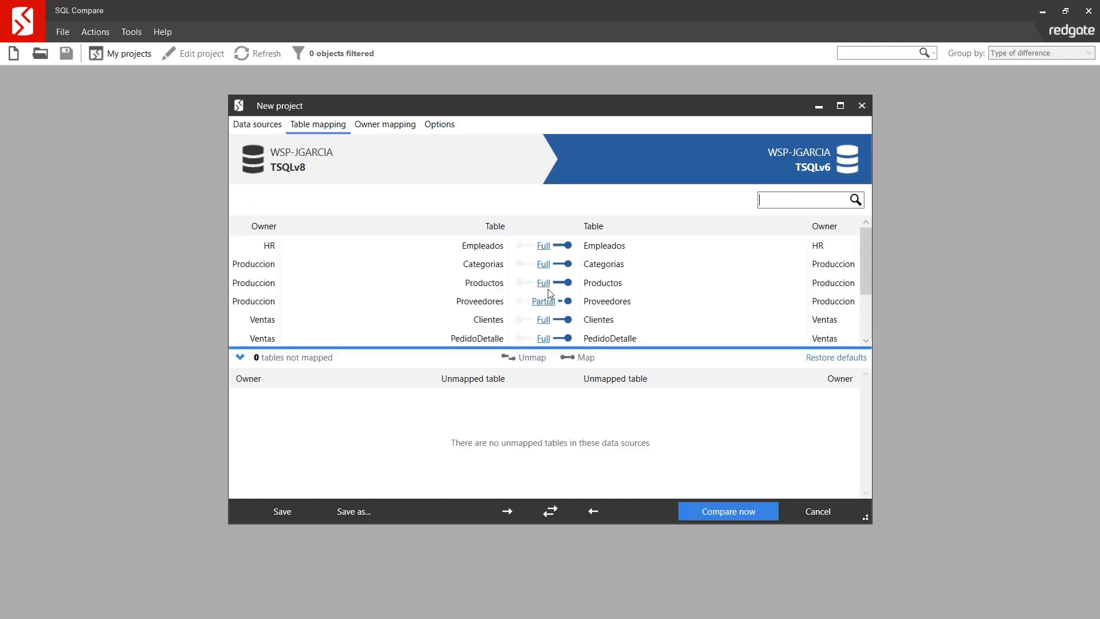
pyautogui.scroll(-1, 549, 295)
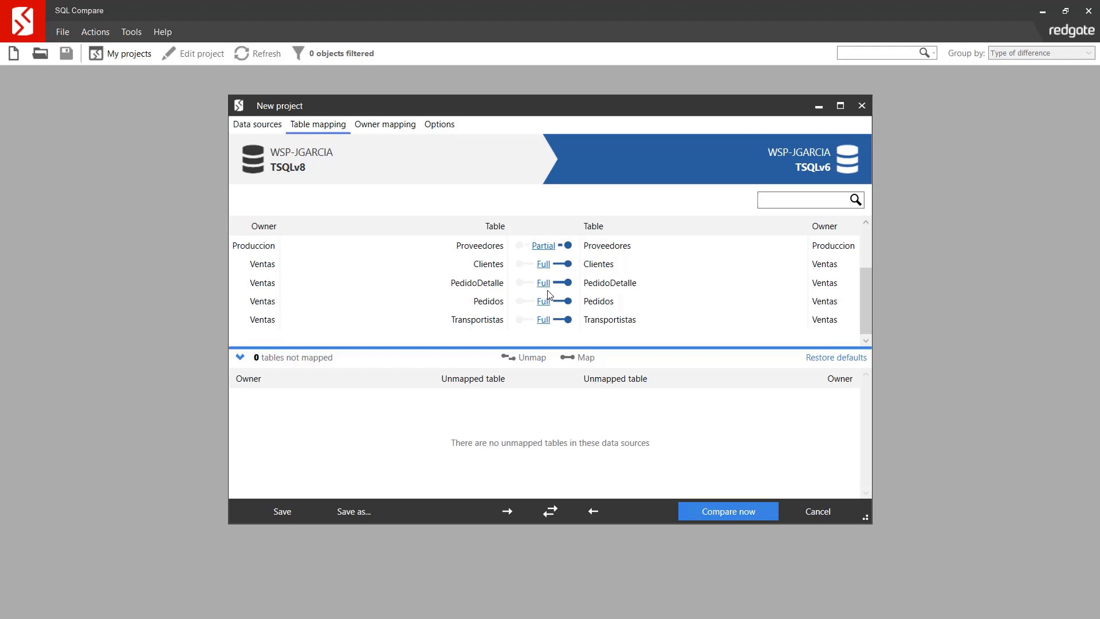
pyautogui.click(543, 248)
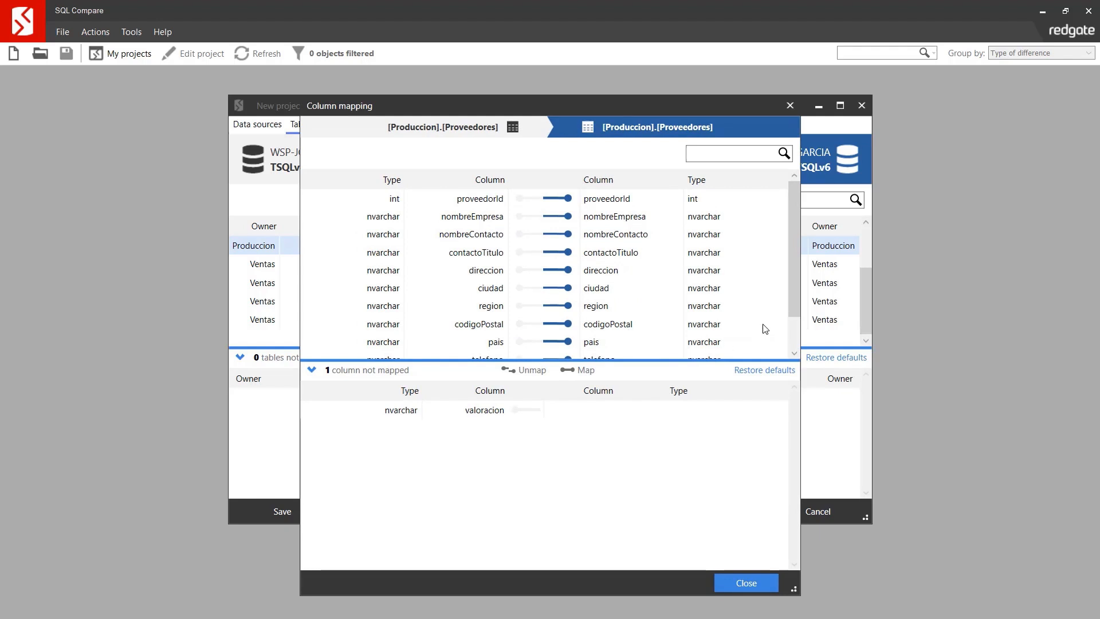
pyautogui.scroll(-1, 786, 294)
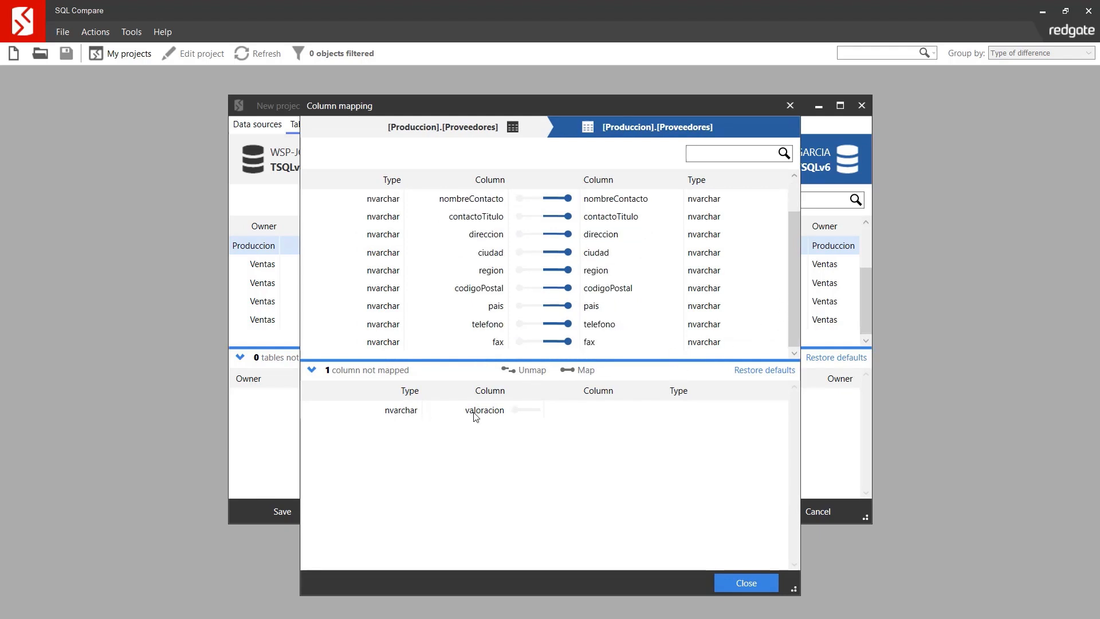
pyautogui.click(749, 579)
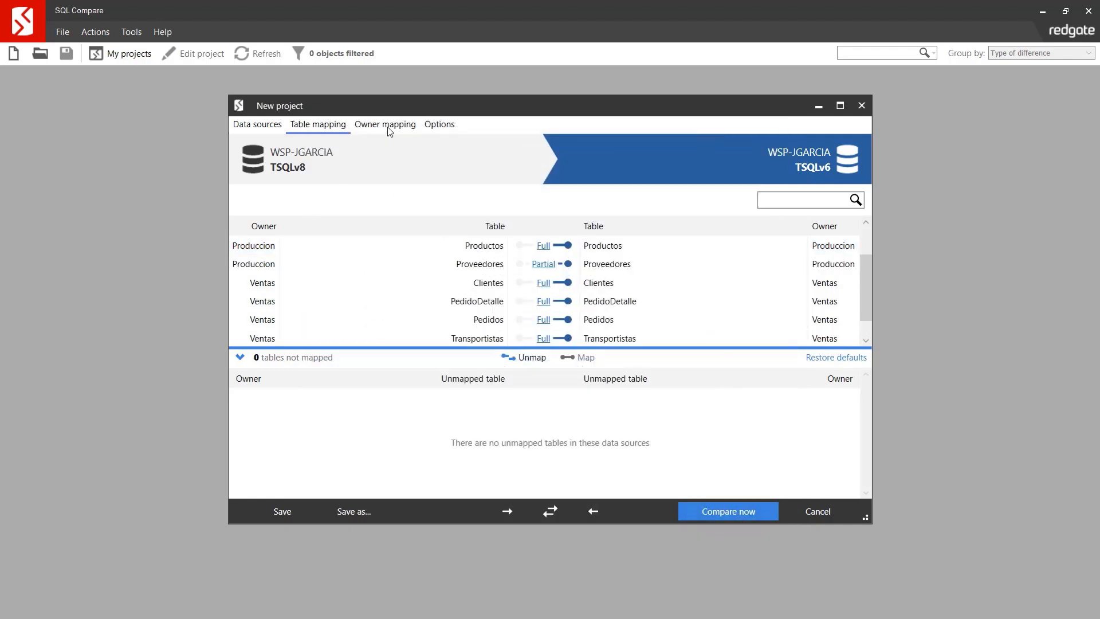
# Step: Look over the project options, return to the data sources and run the comparison of TSQLv8 against TSQLv6
pyautogui.click(430, 128)
pyautogui.click(259, 127)
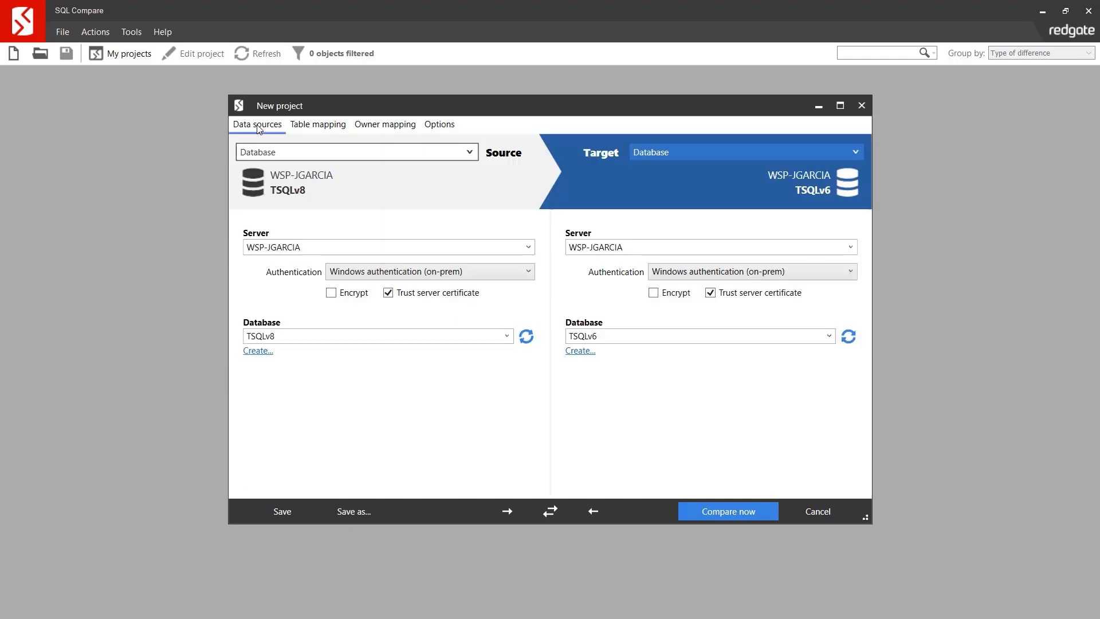
pyautogui.click(734, 510)
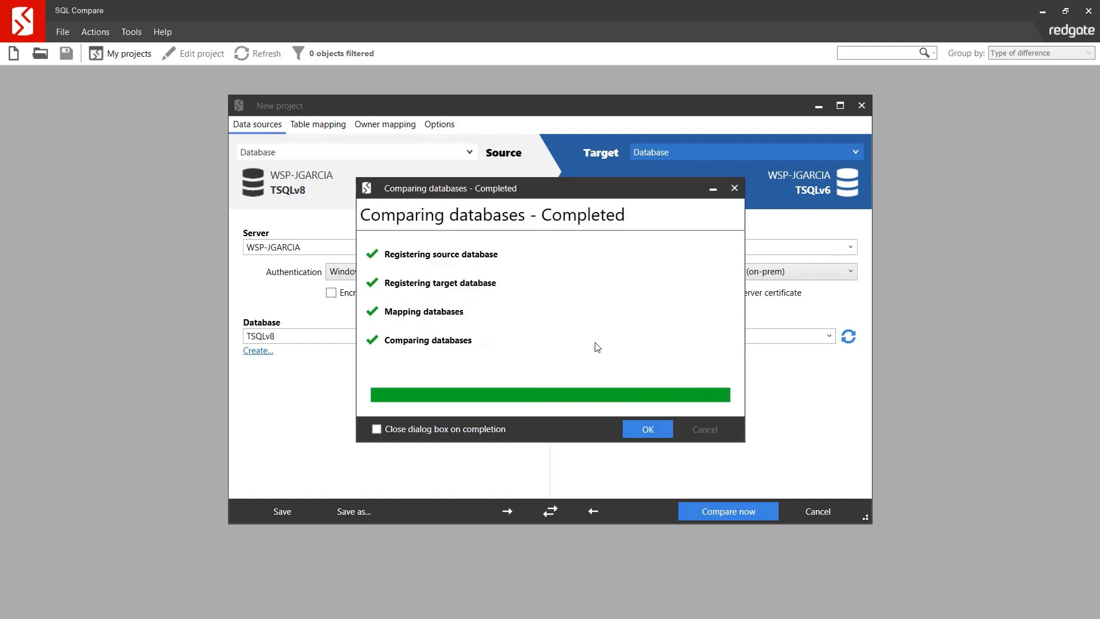
pyautogui.click(646, 436)
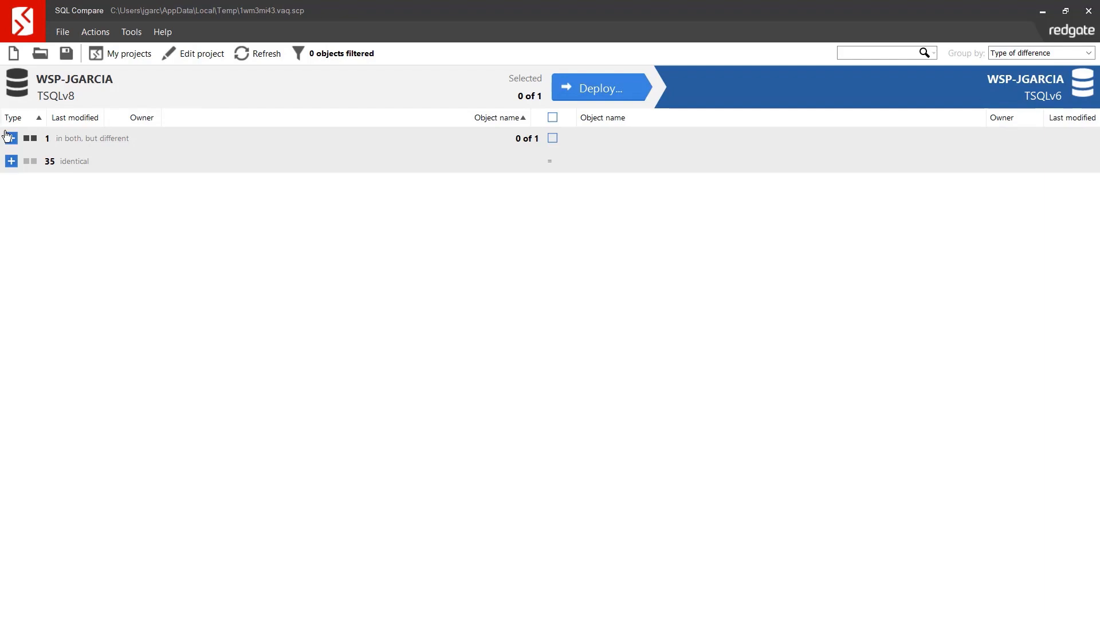
# Step: Expand the different and identical object groups and inspect the valoracion column difference in the Proveedores table's SQL
pyautogui.click(11, 139)
pyautogui.click(11, 174)
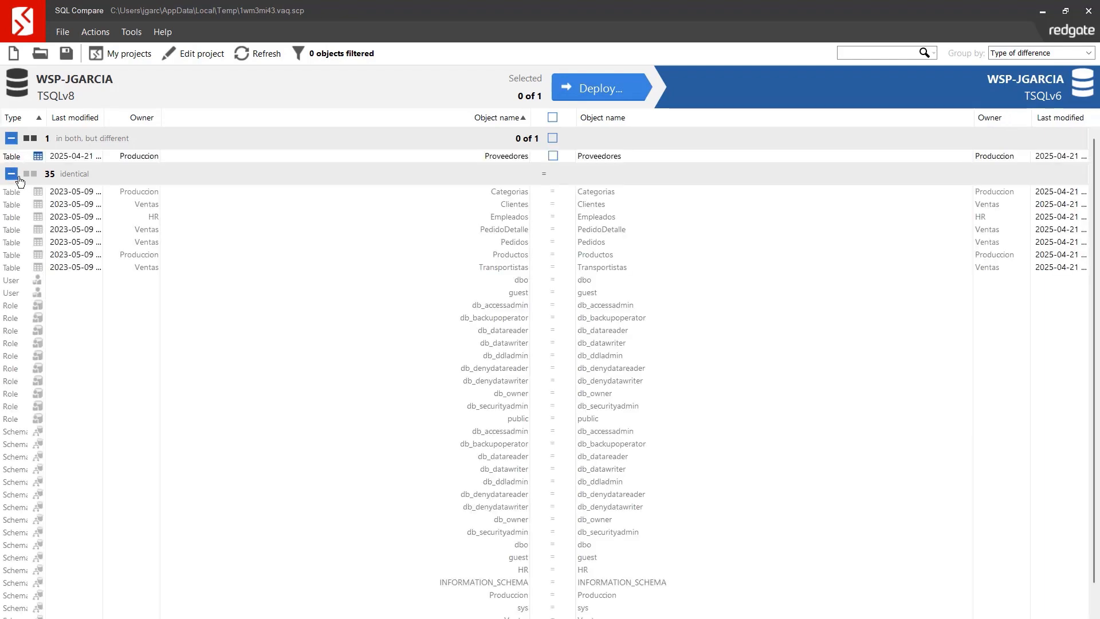
pyautogui.click(43, 155)
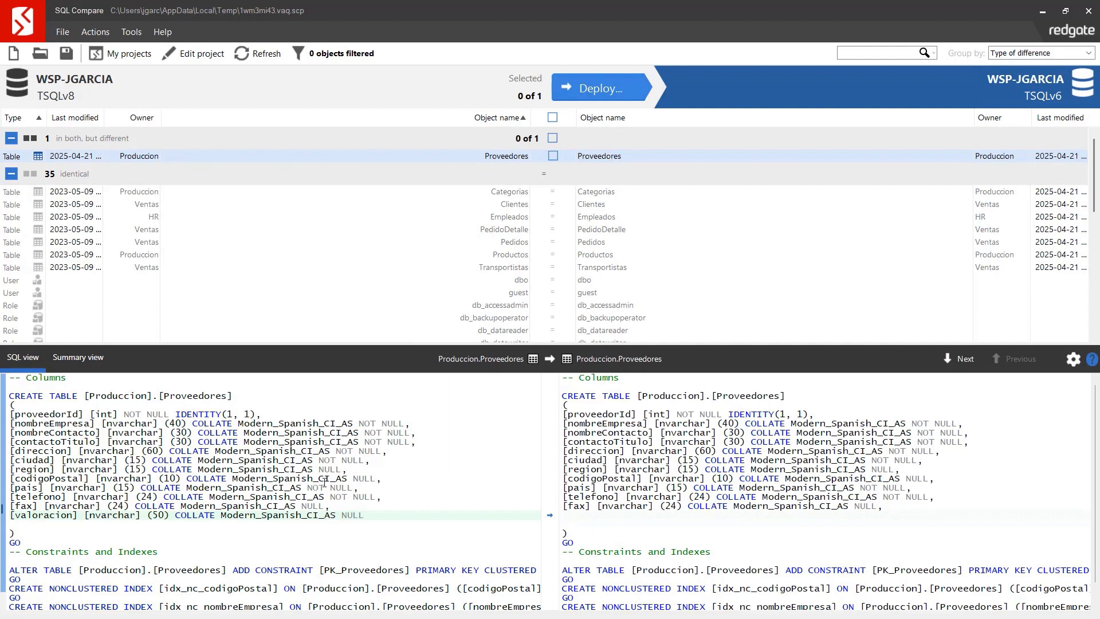
pyautogui.moveTo(385, 519); pyautogui.dragTo(10, 519)
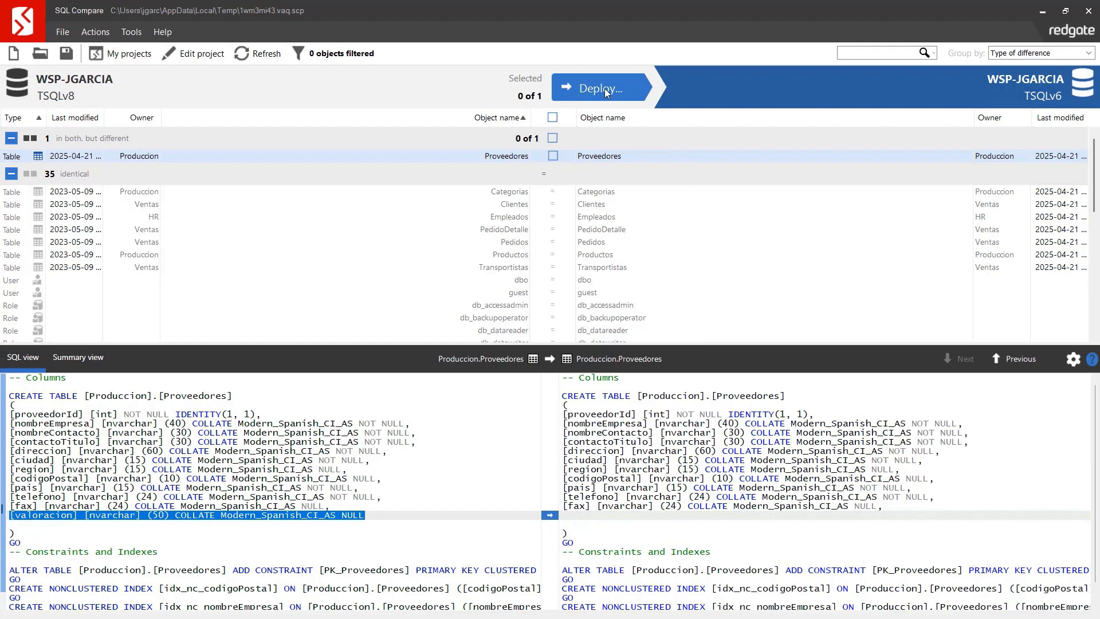
# Step: Include the differing Proveedores table in the deployment and save the comparison project under the suggested name in the Temp folder
pyautogui.click(552, 119)
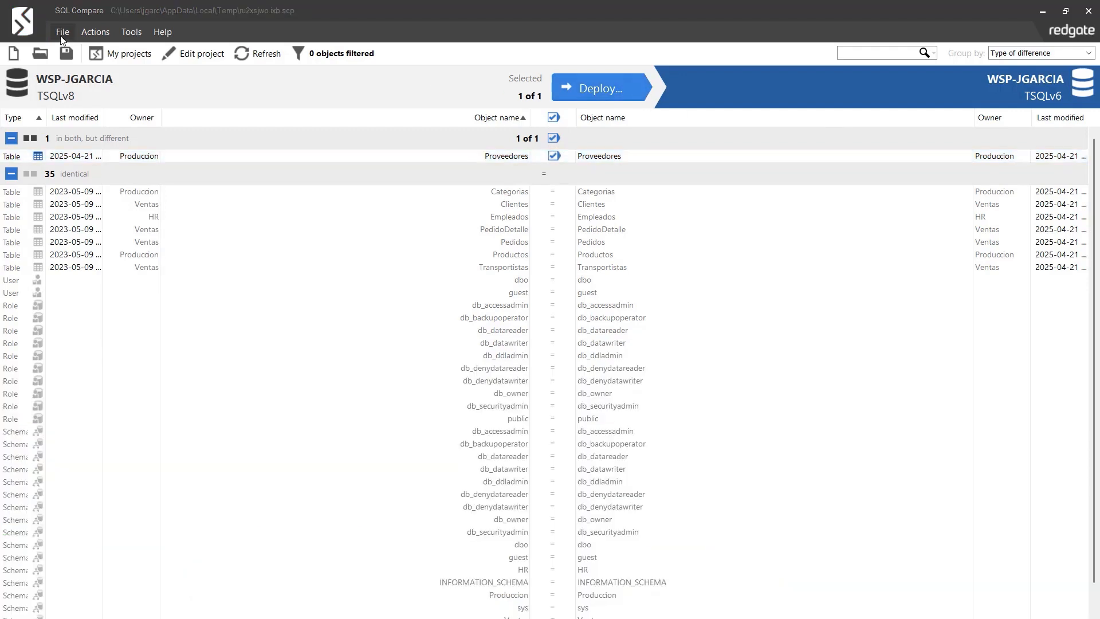
pyautogui.click(62, 34)
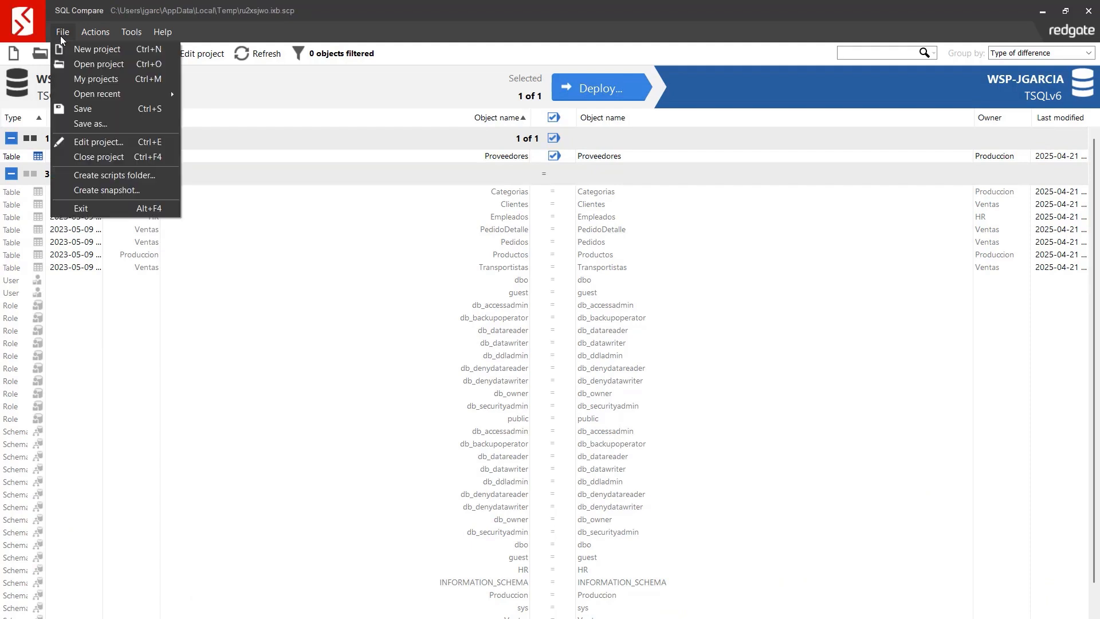
pyautogui.click(88, 122)
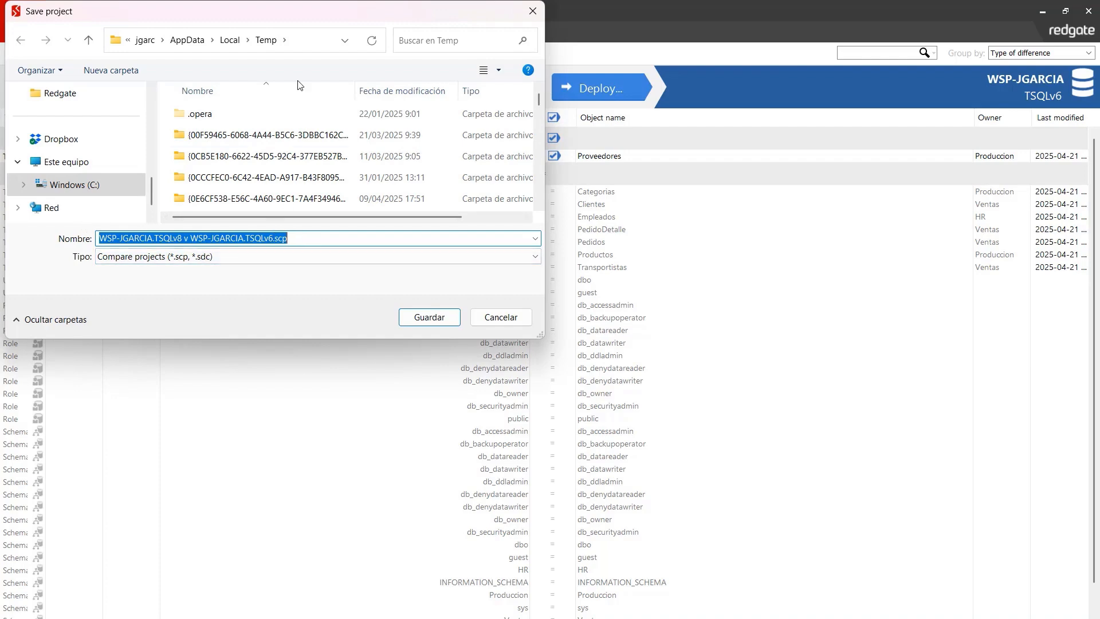
pyautogui.moveTo(289, 21); pyautogui.dragTo(341, 37)
pyautogui.click(493, 333)
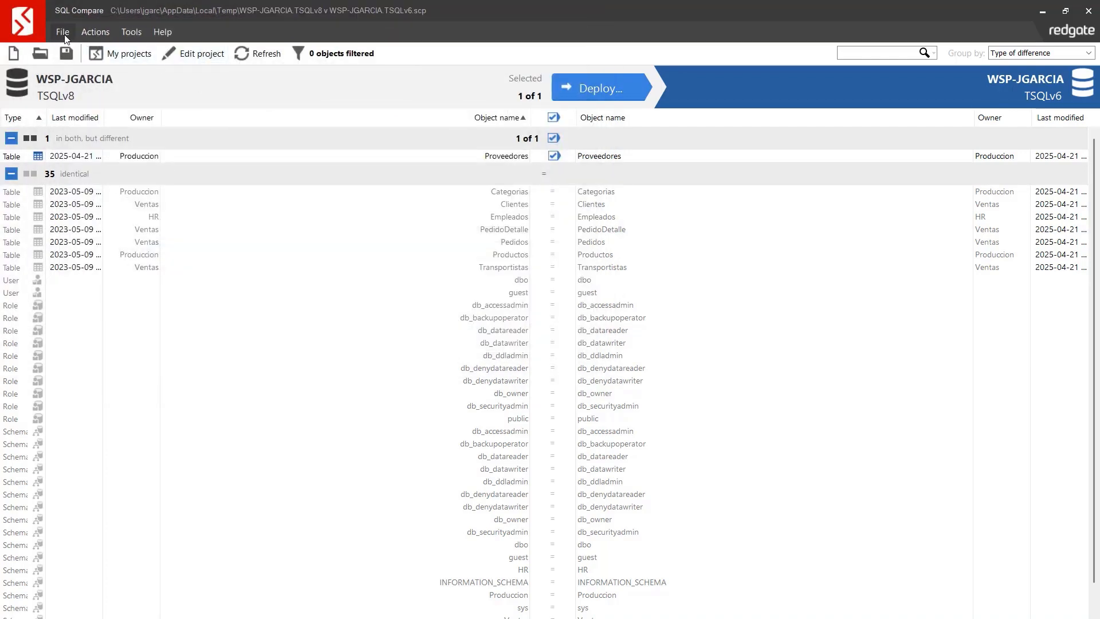
# Step: Open the deployment wizard and generate the script for updating TSQLv6 from TSQLv8 with the Deploy using SQL Compare method
pyautogui.click(63, 32)
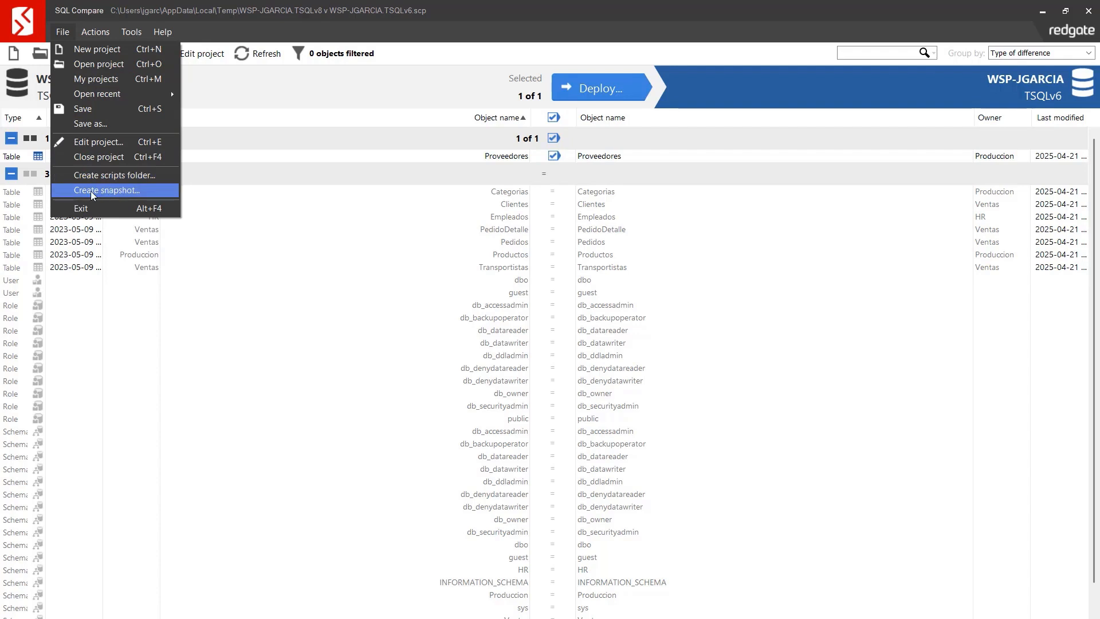
pyautogui.moveTo(81, 36)
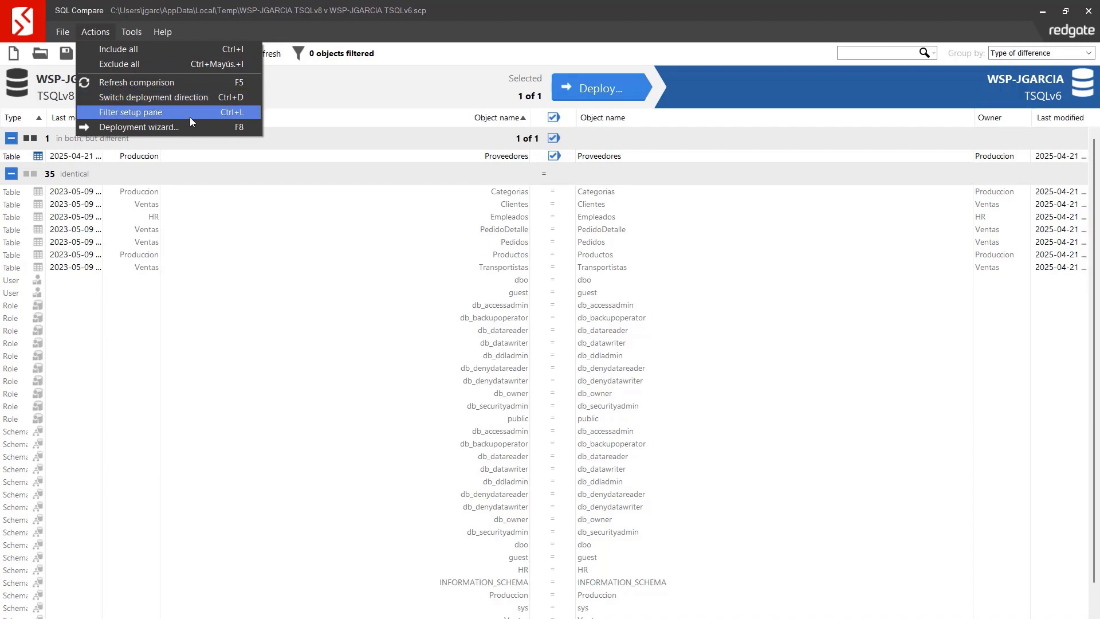
pyautogui.click(159, 127)
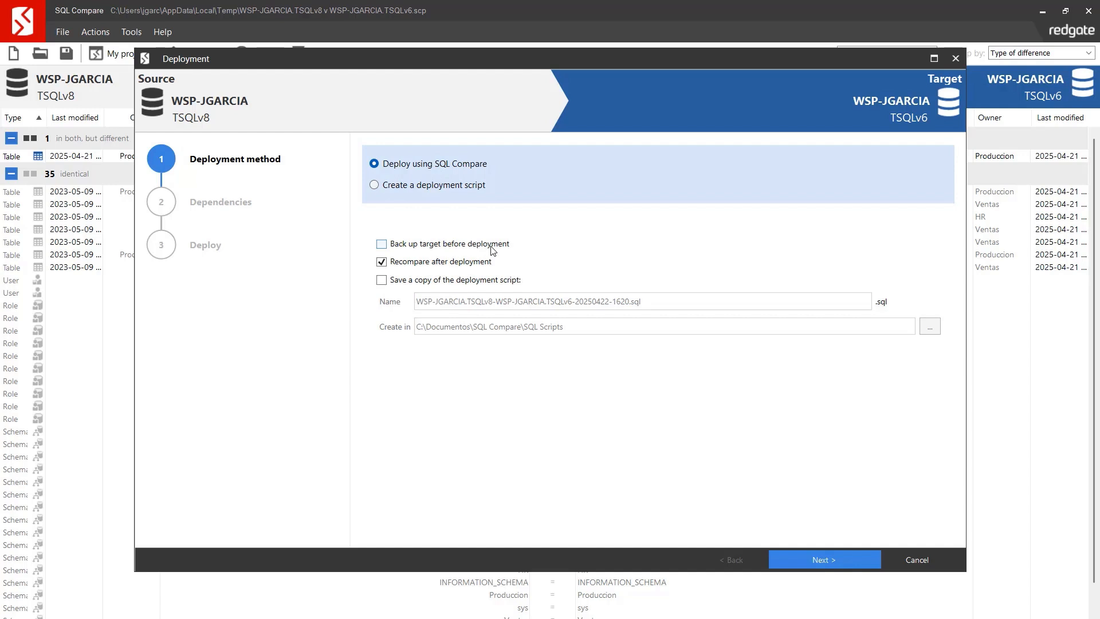
pyautogui.click(414, 265)
pyautogui.click(827, 560)
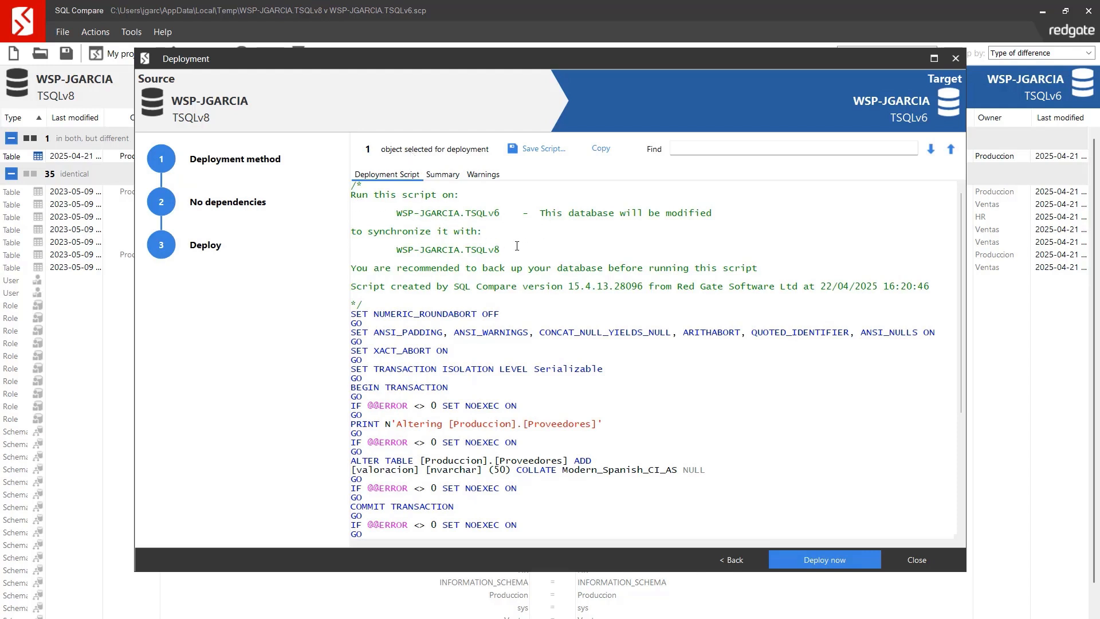
# Step: Read through the deployment script, including its header comments on the modified database, the backup recommendation and the script's origin
pyautogui.scroll(-5, 519, 246)
pyautogui.scroll(-2, 522, 246)
pyautogui.scroll(6, 522, 246)
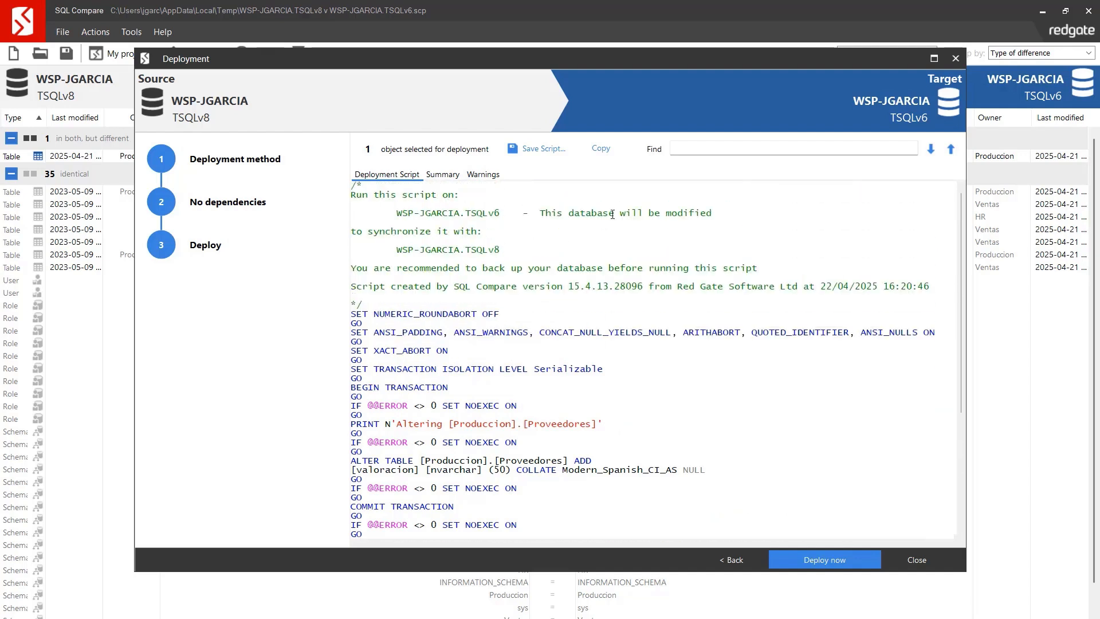
pyautogui.moveTo(539, 215); pyautogui.dragTo(617, 223)
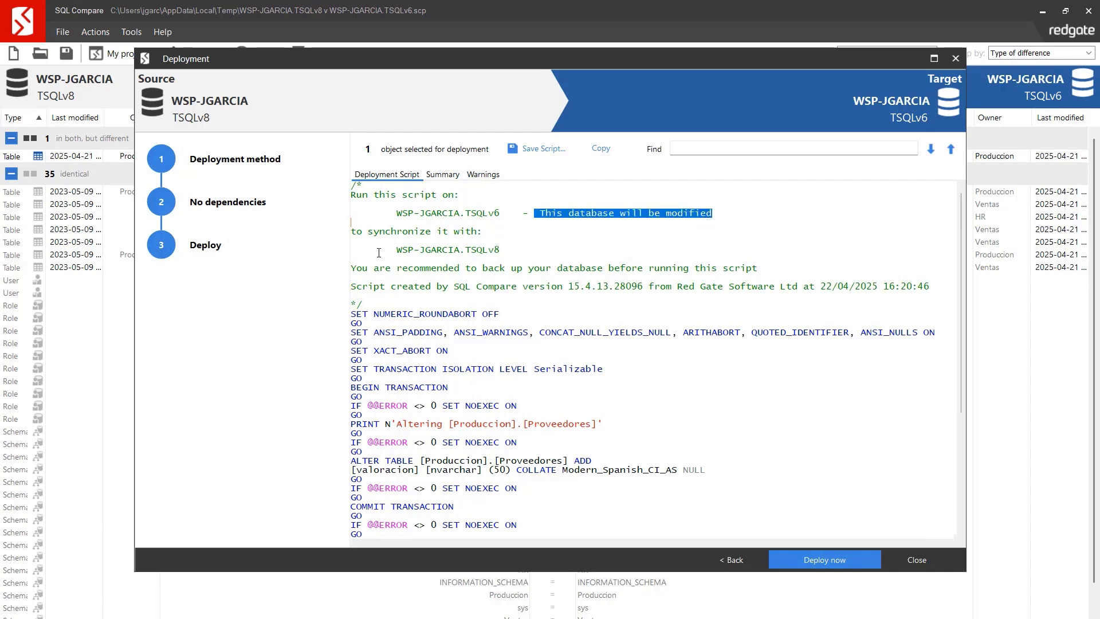
pyautogui.scroll(-1, 682, 262)
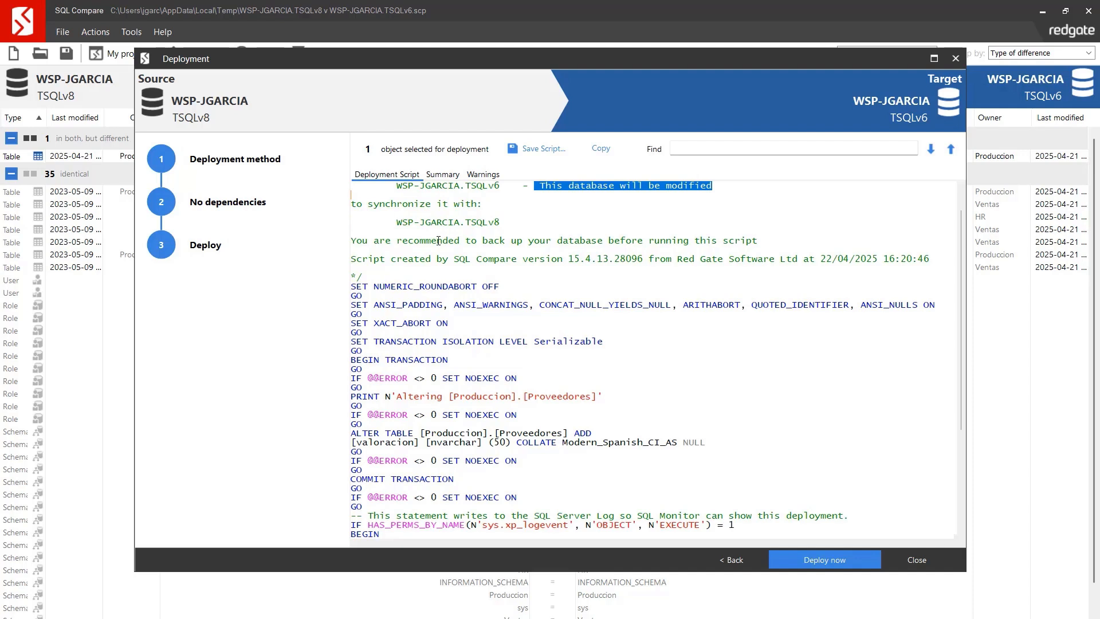
pyautogui.moveTo(357, 243); pyautogui.dragTo(766, 242)
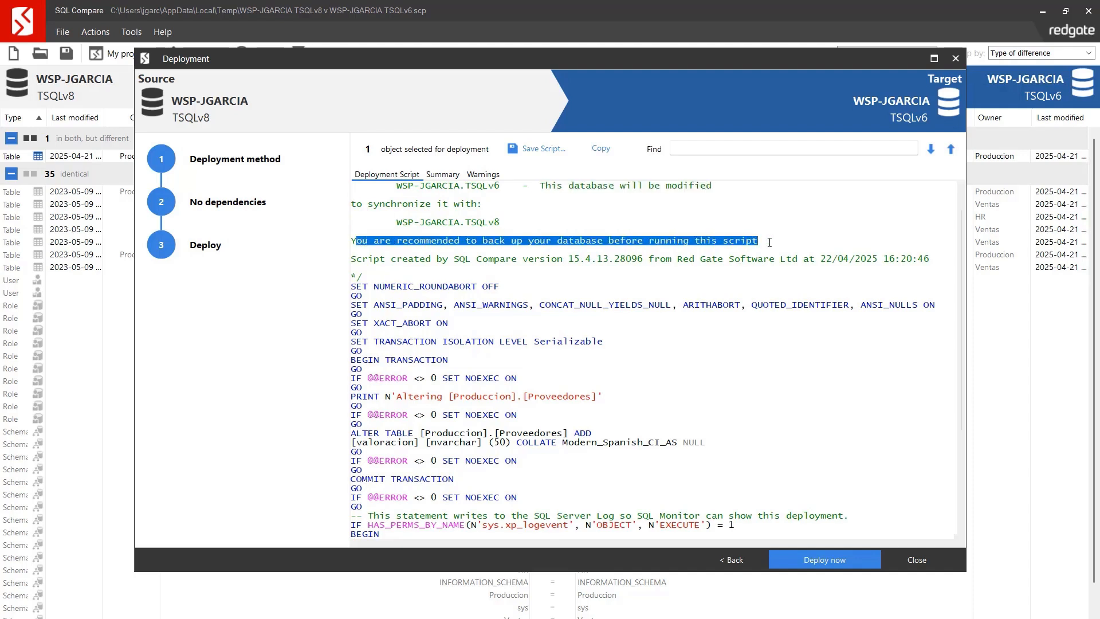
pyautogui.moveTo(390, 261); pyautogui.dragTo(932, 264)
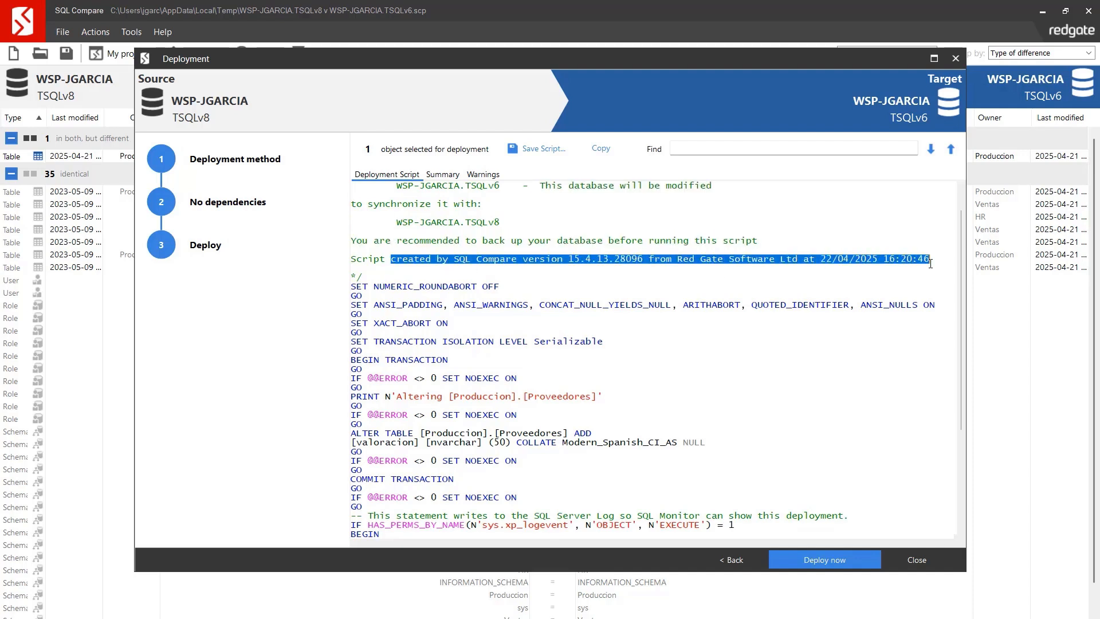
pyautogui.scroll(-5, 618, 289)
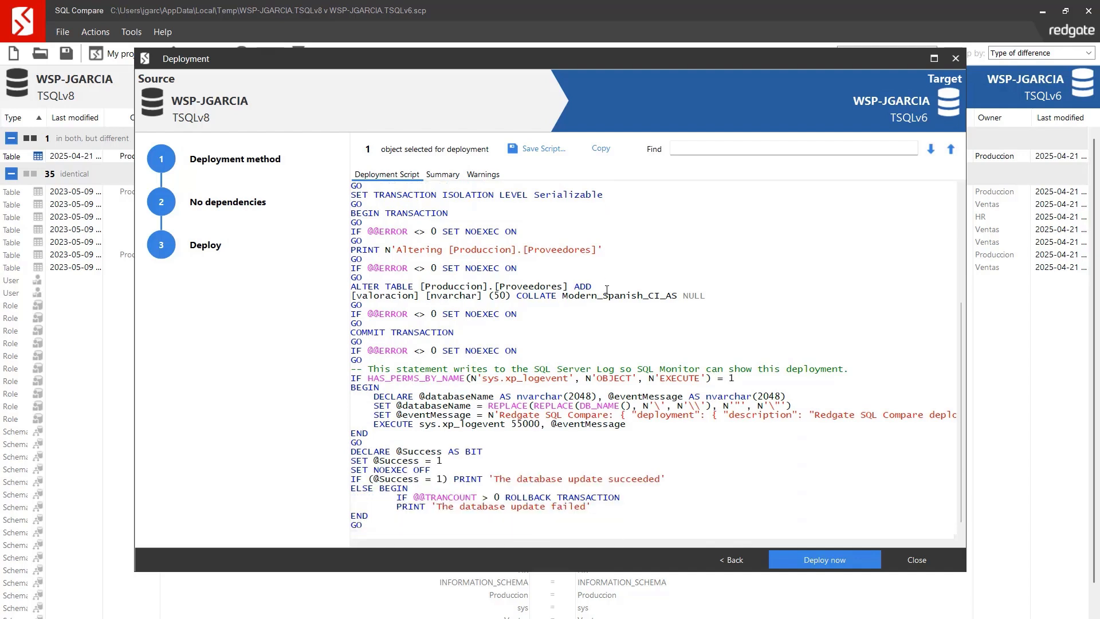
pyautogui.scroll(5, 607, 289)
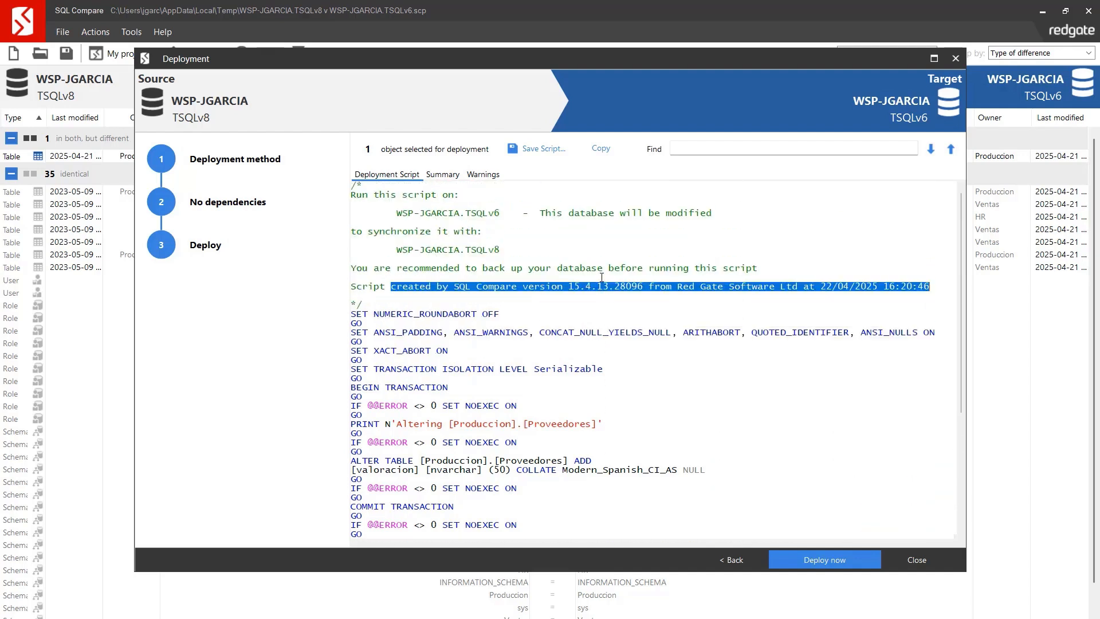
# Step: Save the deployment script as a .sql query file under the suggested name in the SQL Scripts folder
pyautogui.click(539, 151)
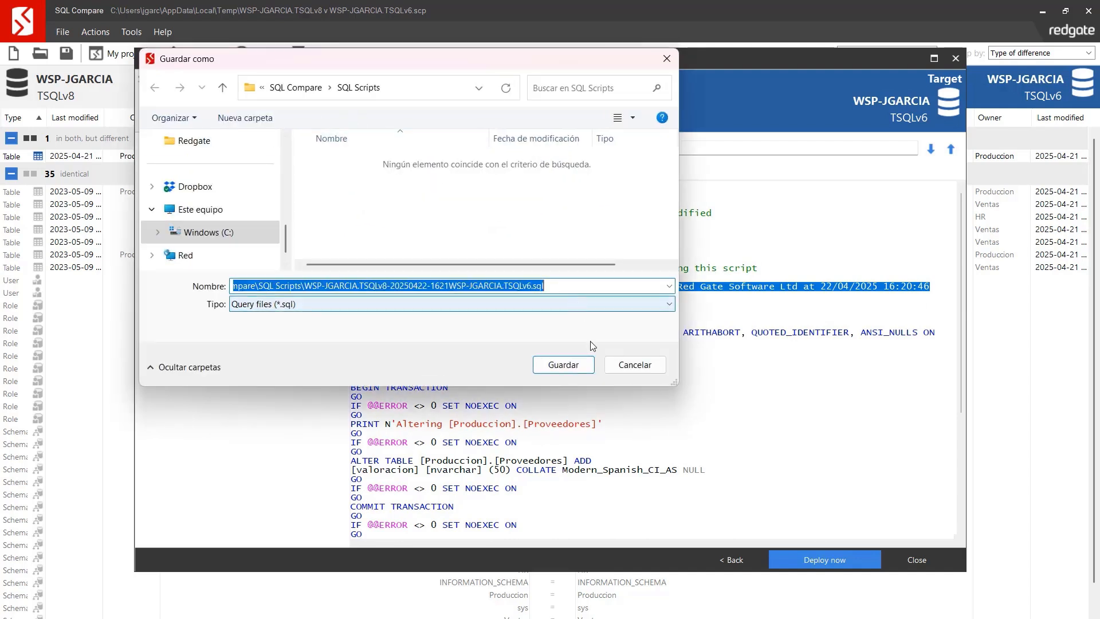
pyautogui.click(565, 367)
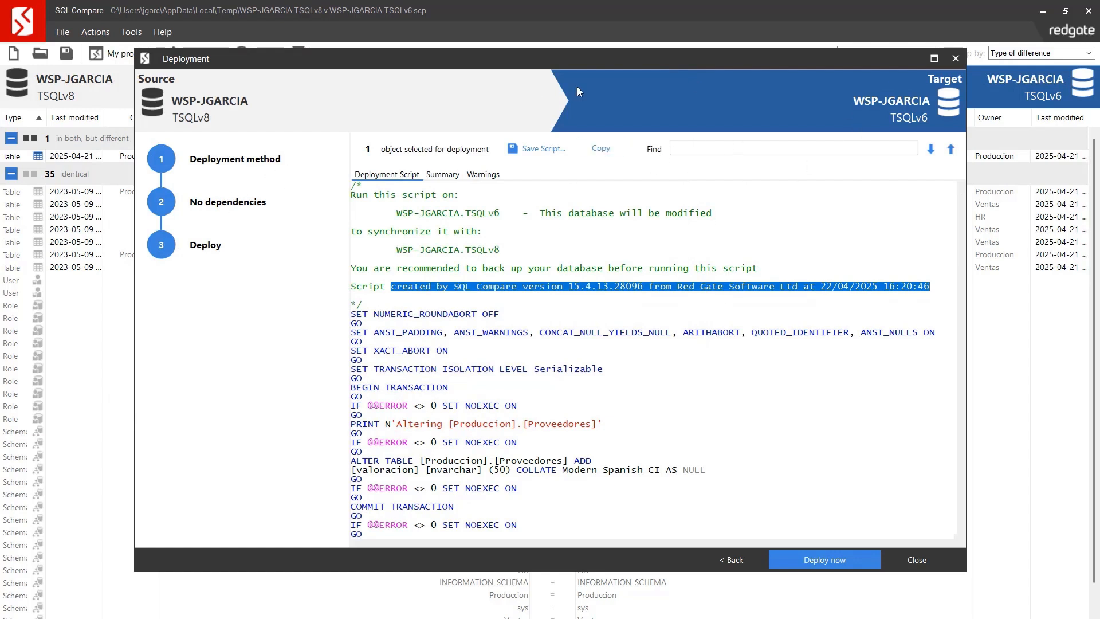
# Step: Deploy the Proveedores table changes from TSQLv8 to TSQLv6, confirming the permanent modification, and close the completed deployment
pyautogui.click(815, 559)
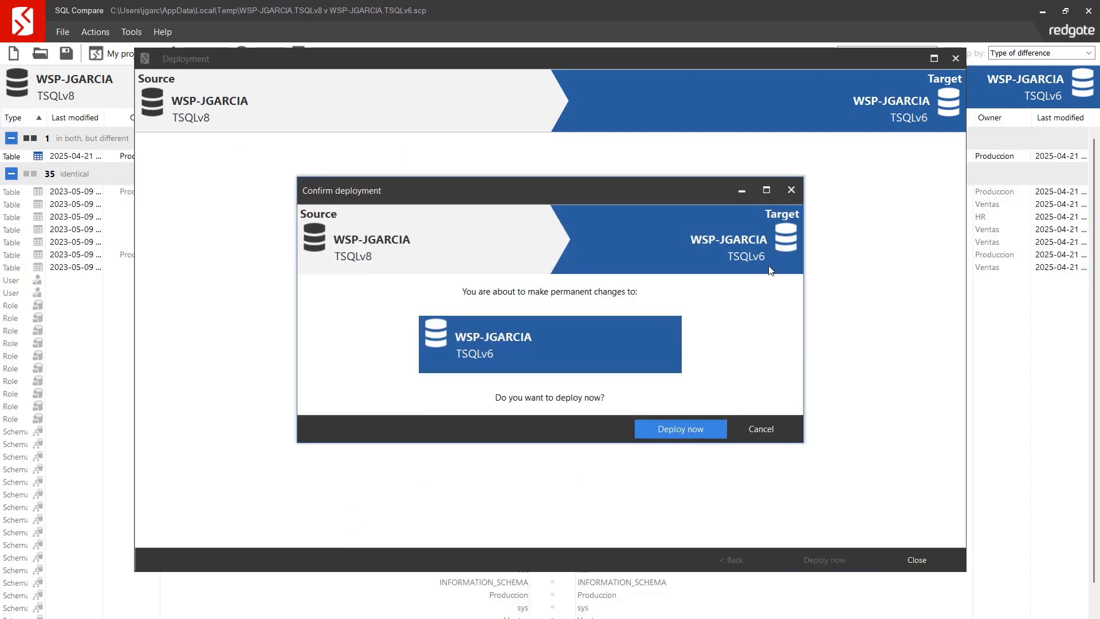
pyautogui.click(683, 430)
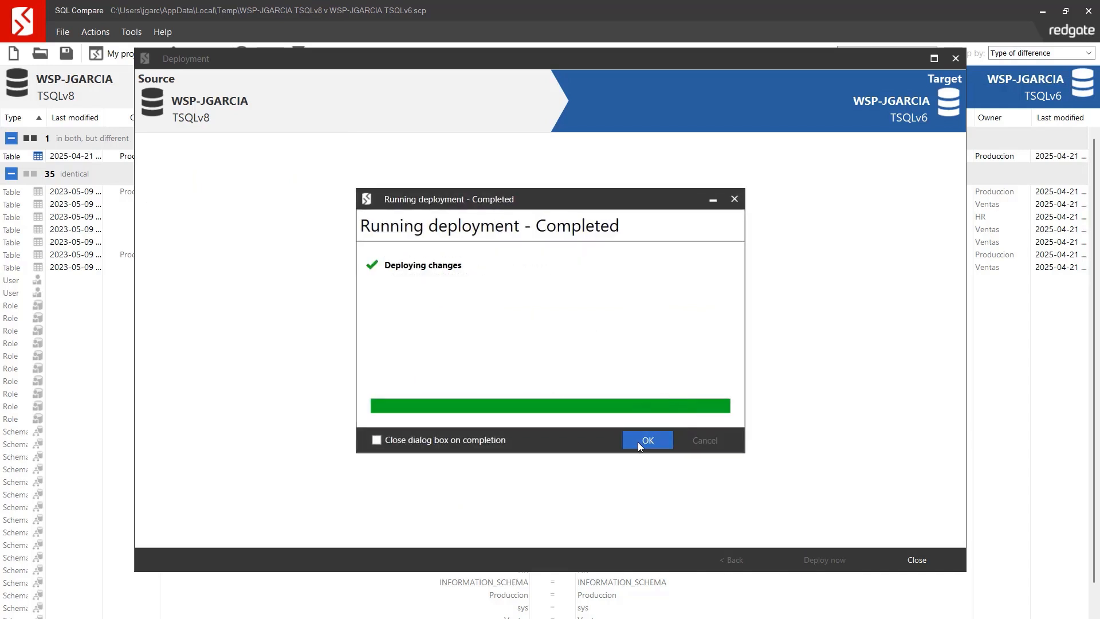
pyautogui.click(642, 441)
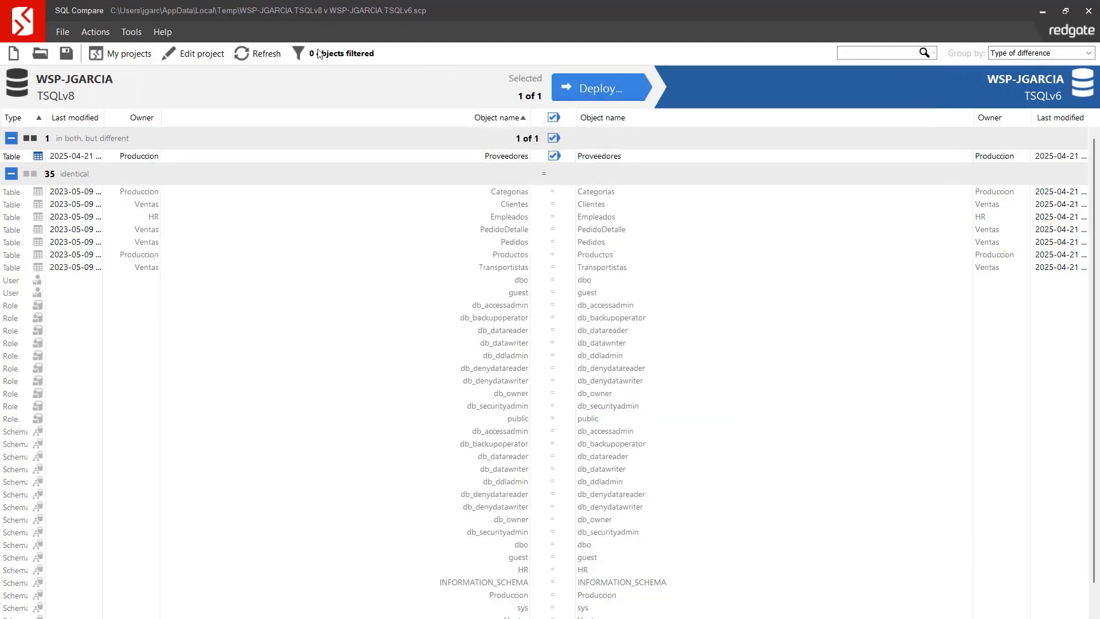
# Step: Generate an Interactive HTML comparison report named SQLCompareReport in the Reports folder, covering objects with differences, and view it on completion
pyautogui.click(130, 32)
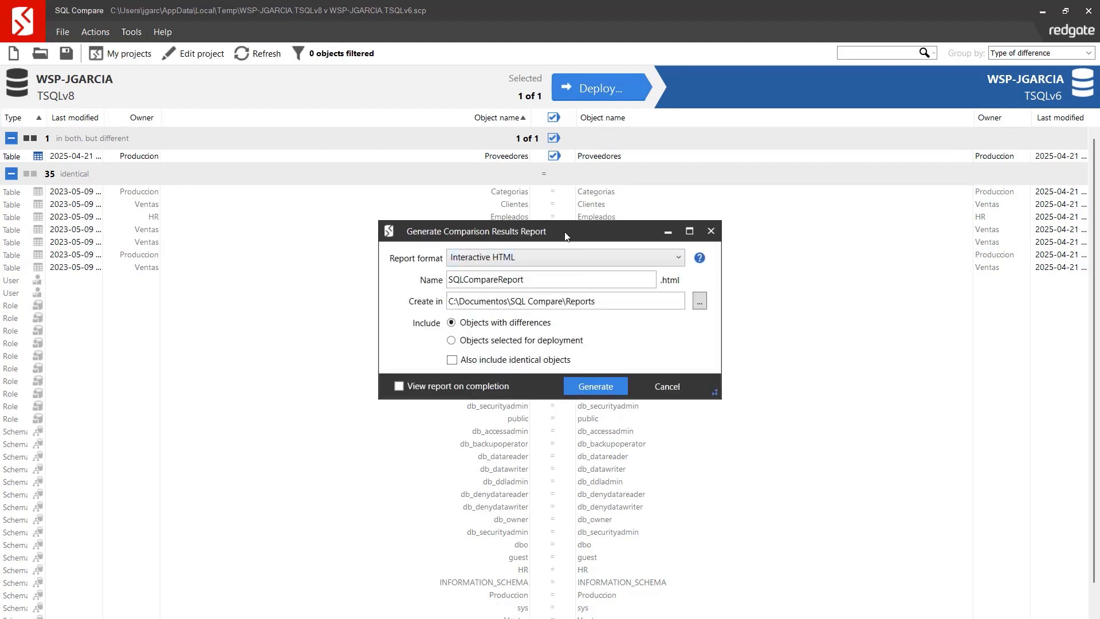
pyautogui.click(683, 259)
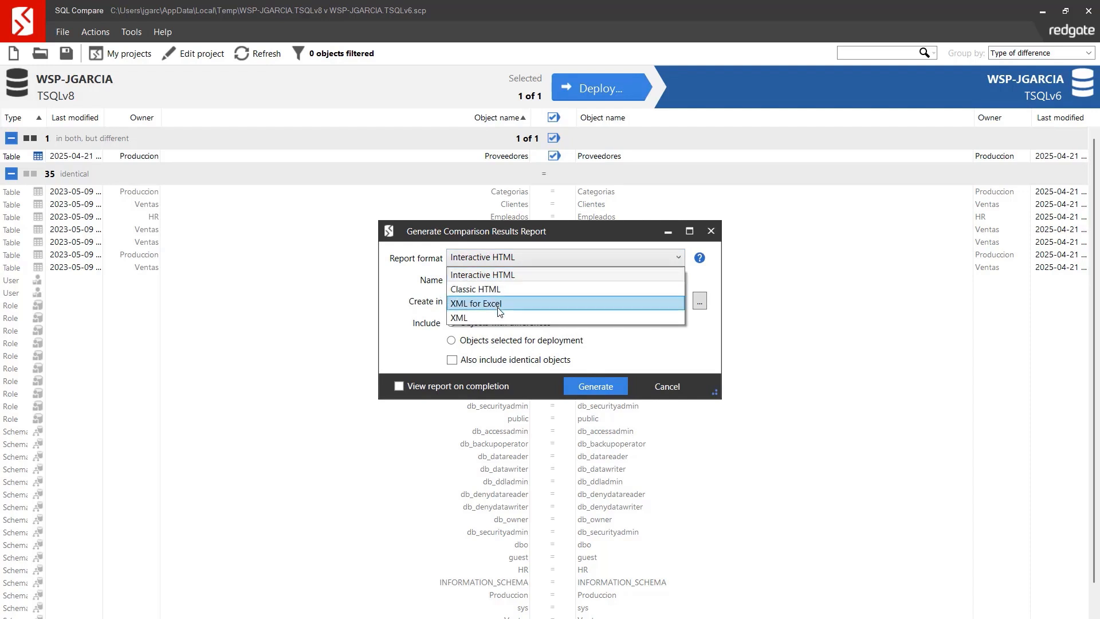
pyautogui.click(522, 276)
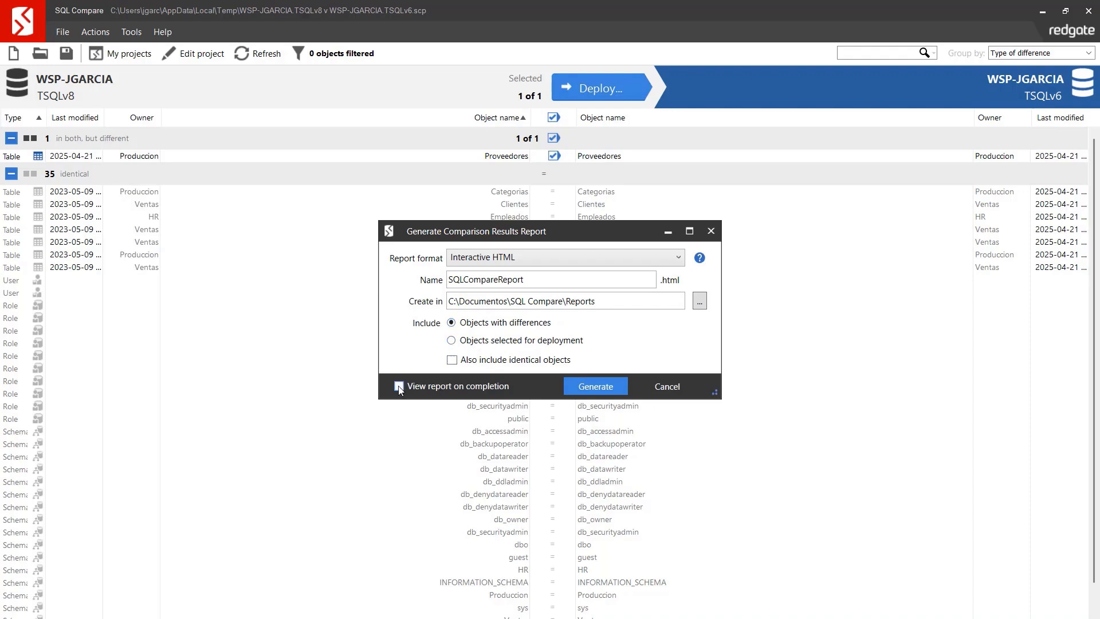
pyautogui.click(593, 395)
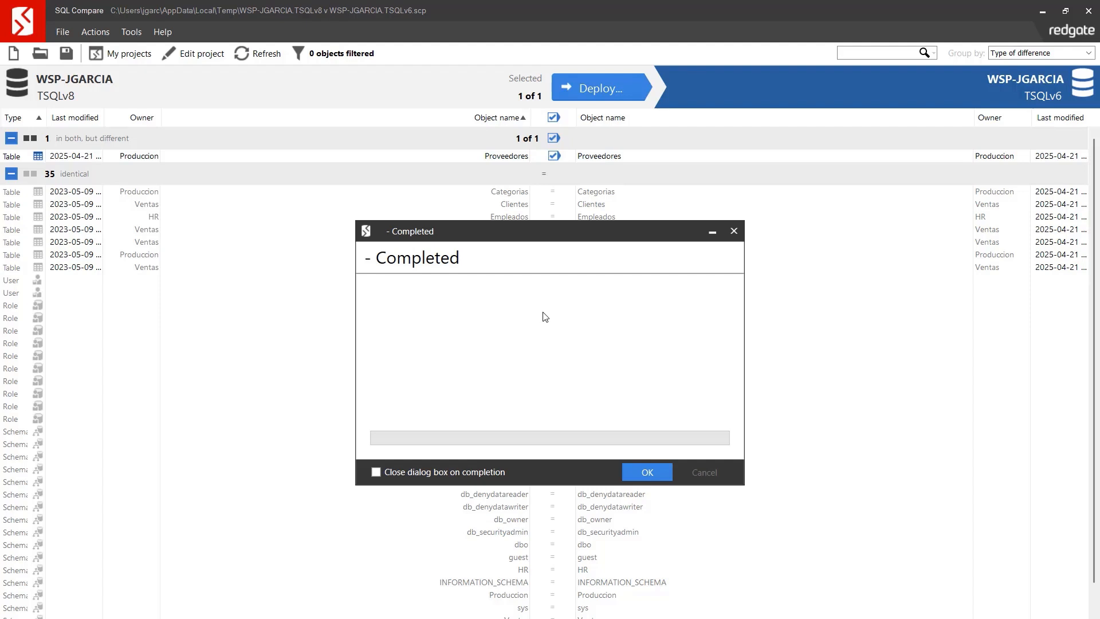
pyautogui.click(642, 472)
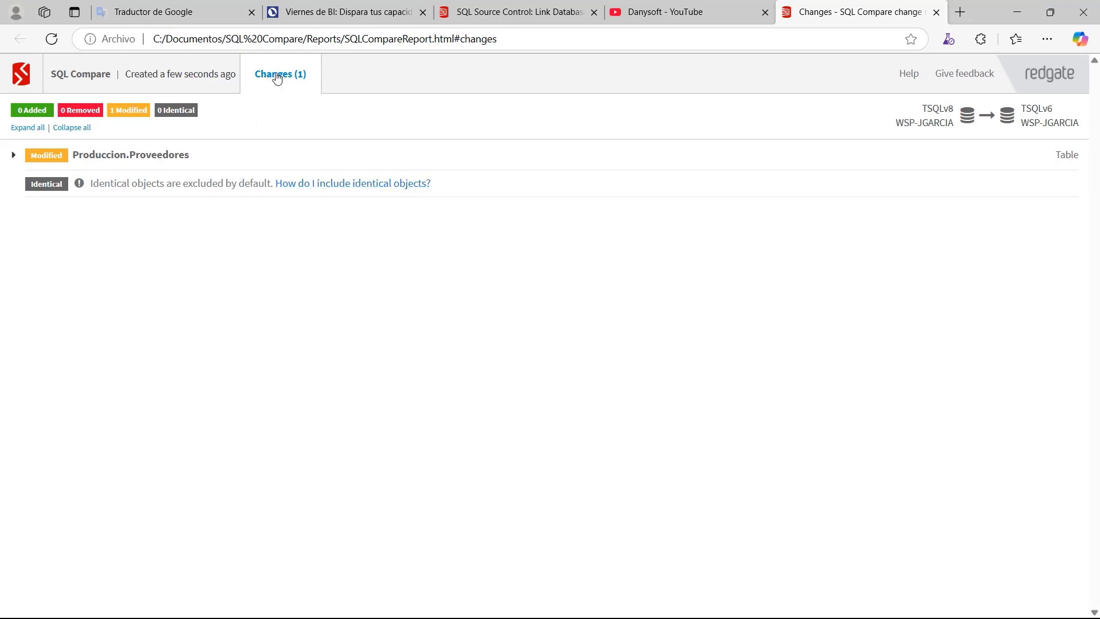
# Step: Examine the modified Produccion.Proveedores table in the report, including its added fax and valoracion column lines, and collapse its details
pyautogui.click(15, 157)
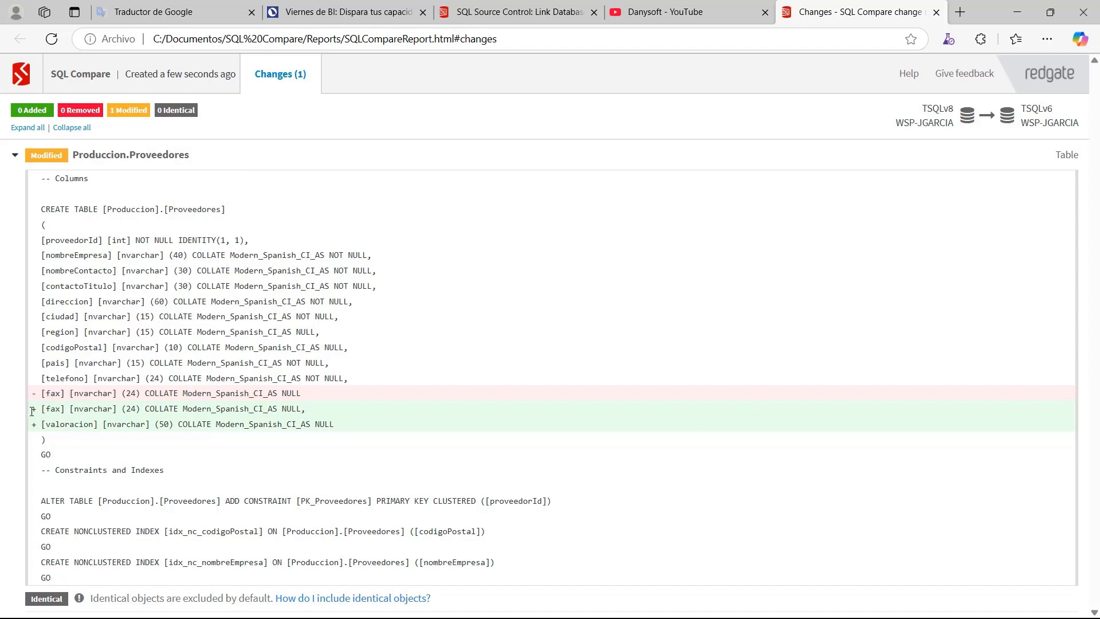
pyautogui.moveTo(55, 411); pyautogui.dragTo(354, 436)
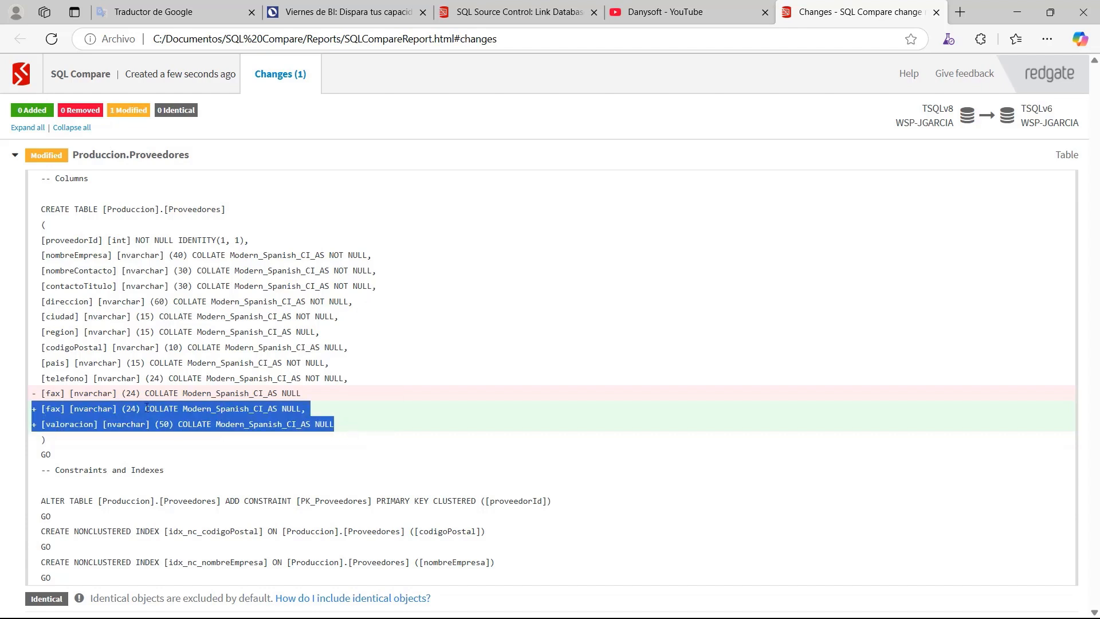
pyautogui.click(304, 427)
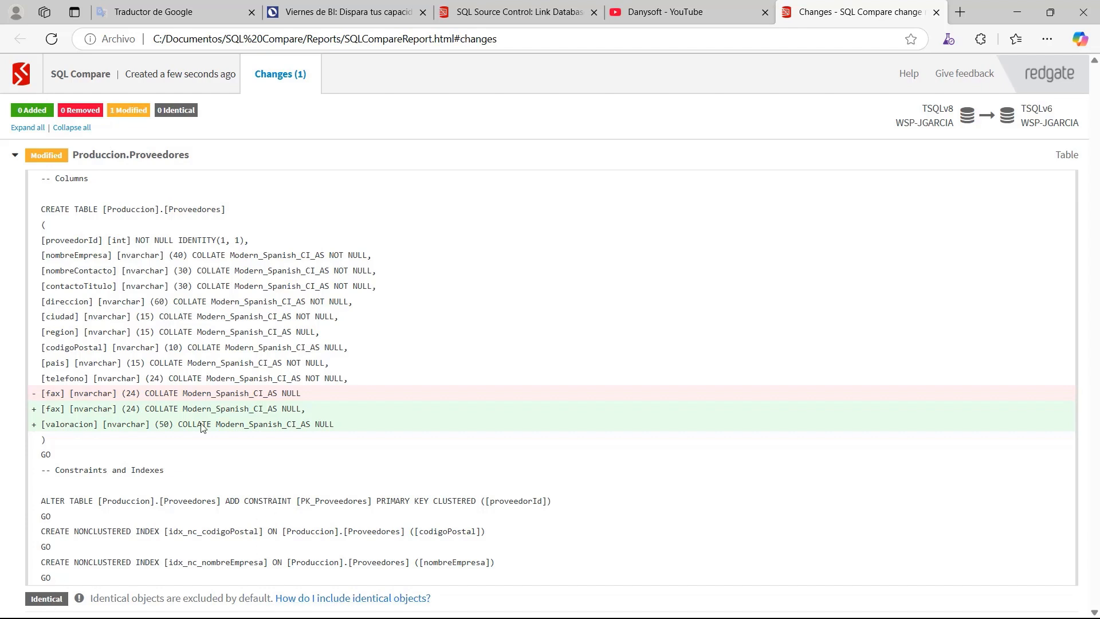
pyautogui.click(16, 157)
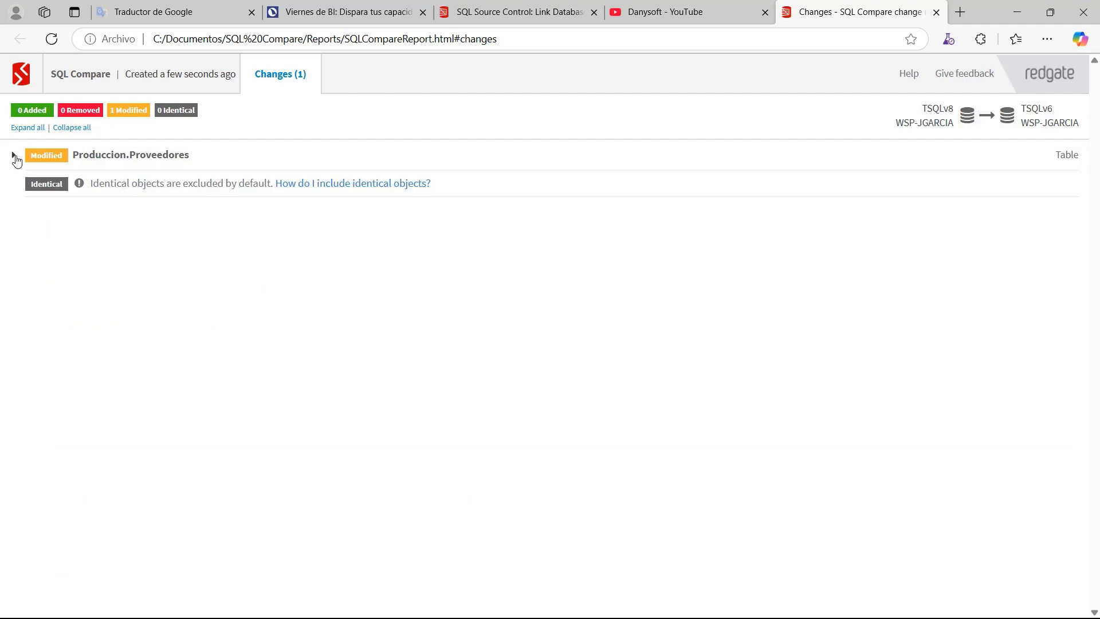